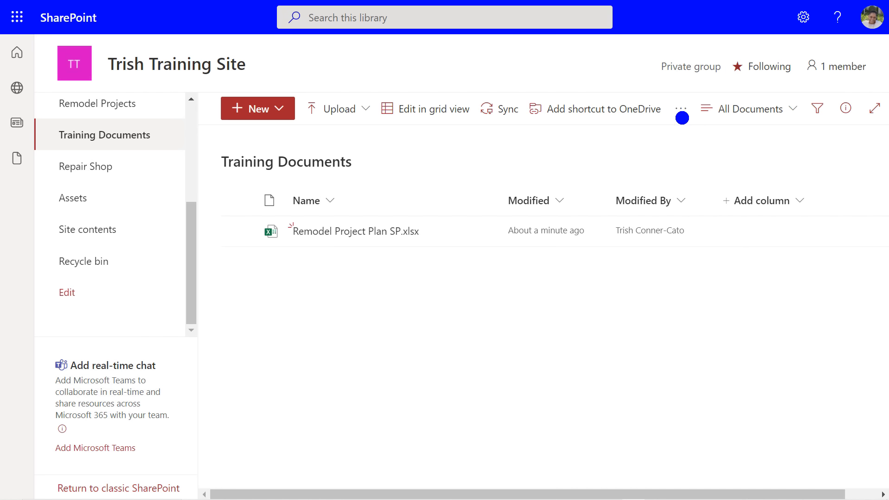
Look over the Power Automate options available for the Training Documents library with no file selected
left_click(682, 117)
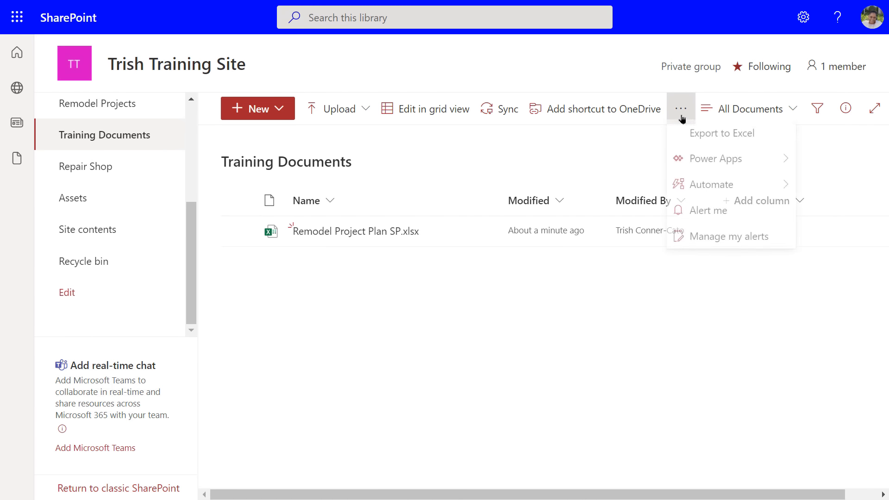
mouse_move(688, 189)
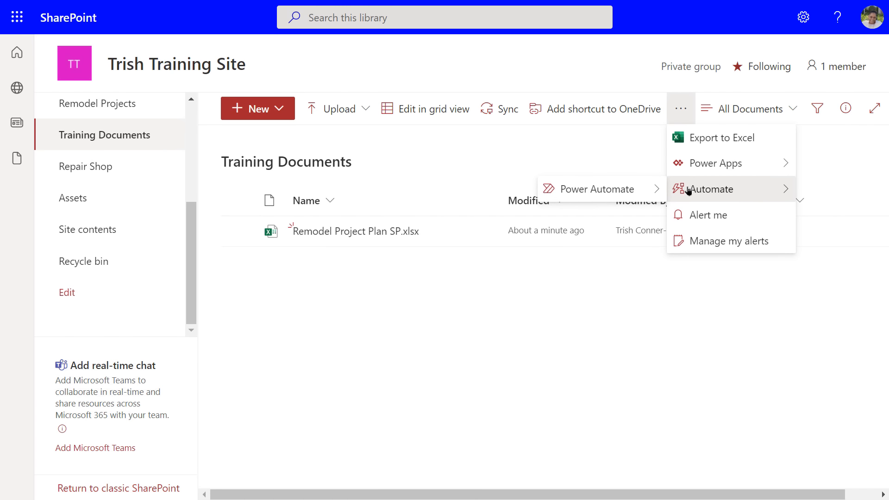
mouse_move(607, 189)
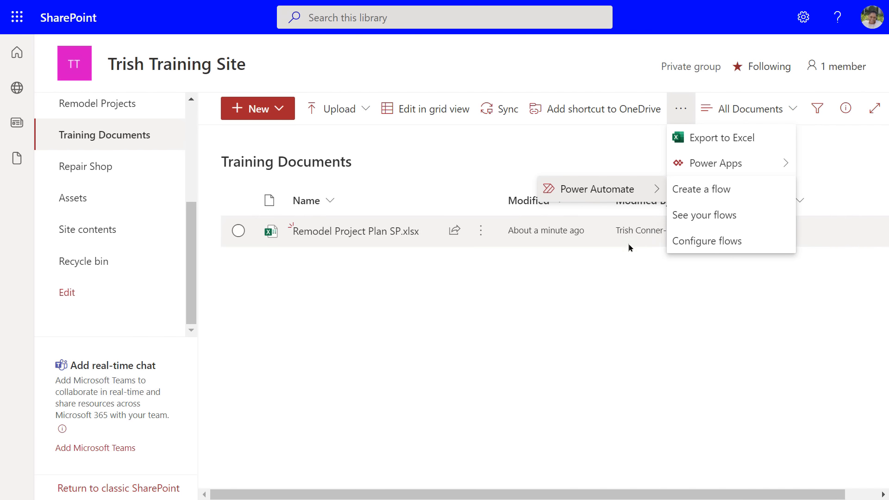
left_click(602, 263)
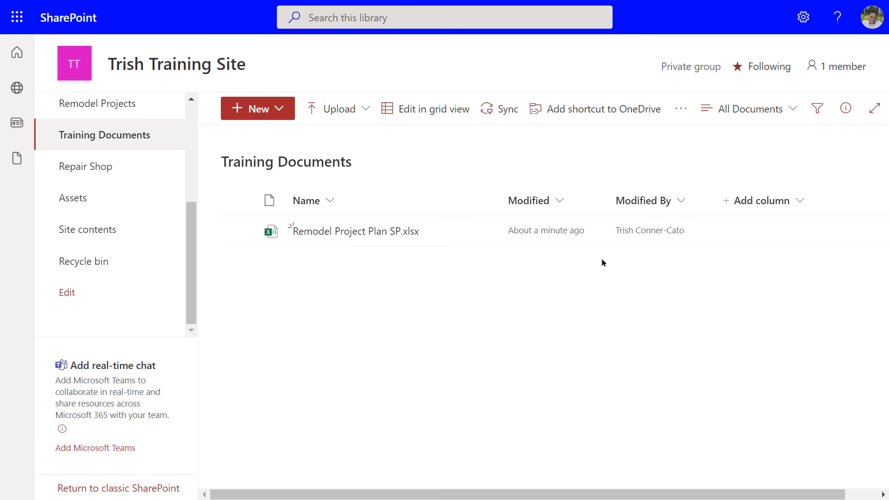
Select Remodel Project Plan SP.xlsx and review the library's flow configuration options, leaving them without saving
left_click(239, 232)
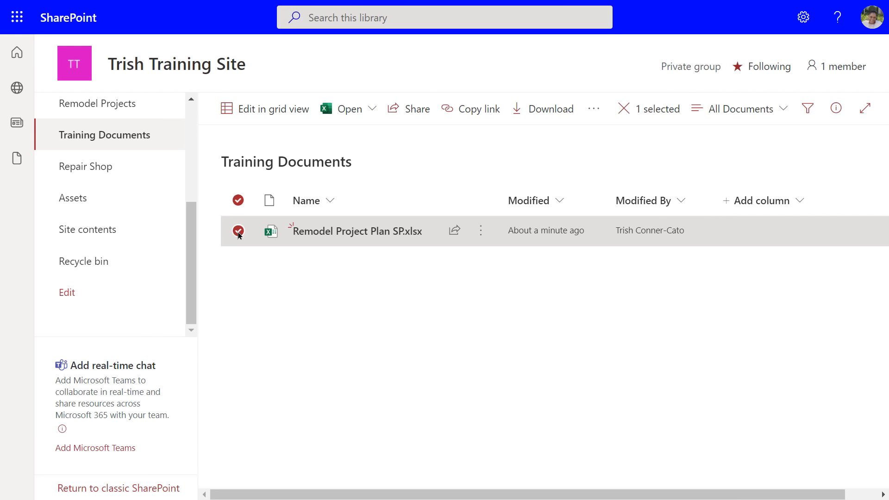
left_click(593, 111)
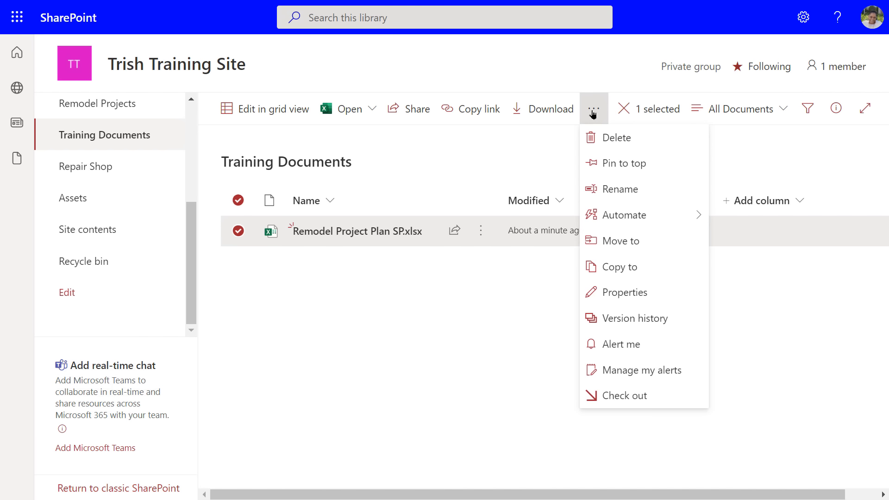
mouse_move(605, 214)
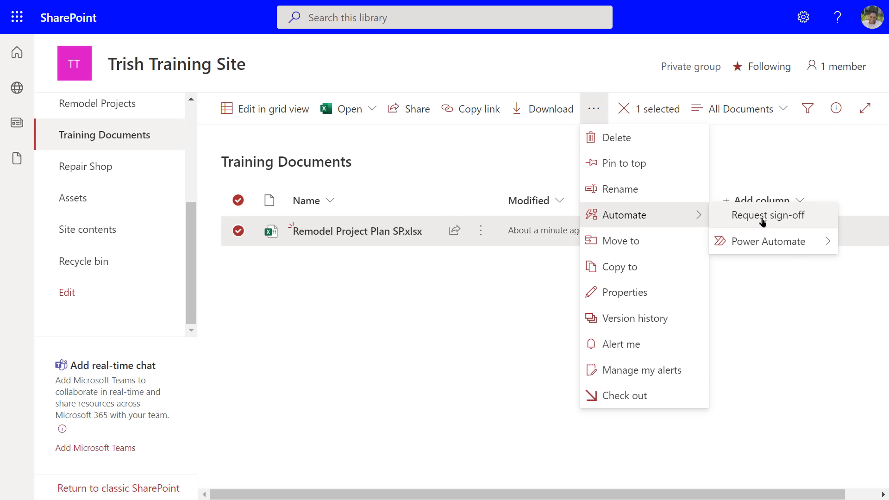
mouse_move(764, 242)
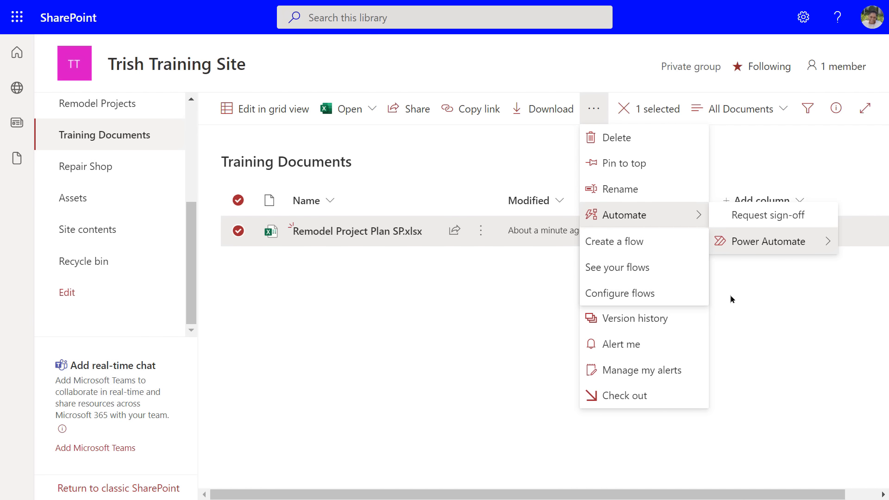
left_click(621, 293)
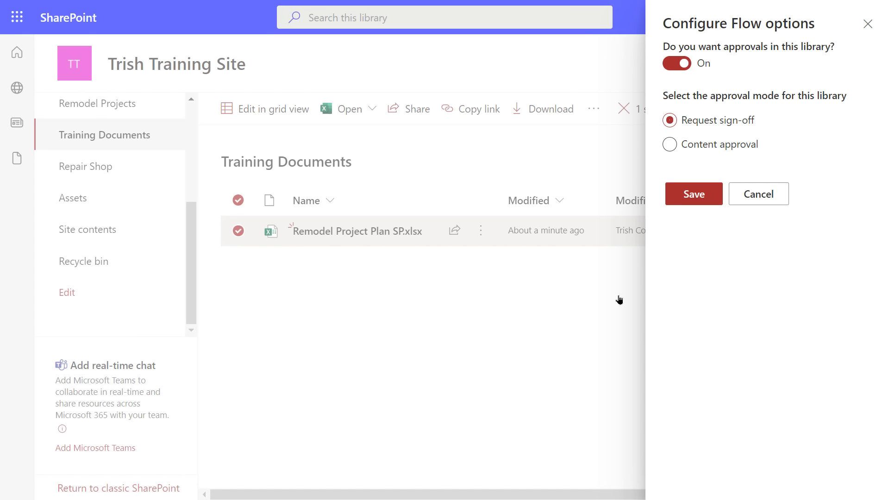
left_click(758, 194)
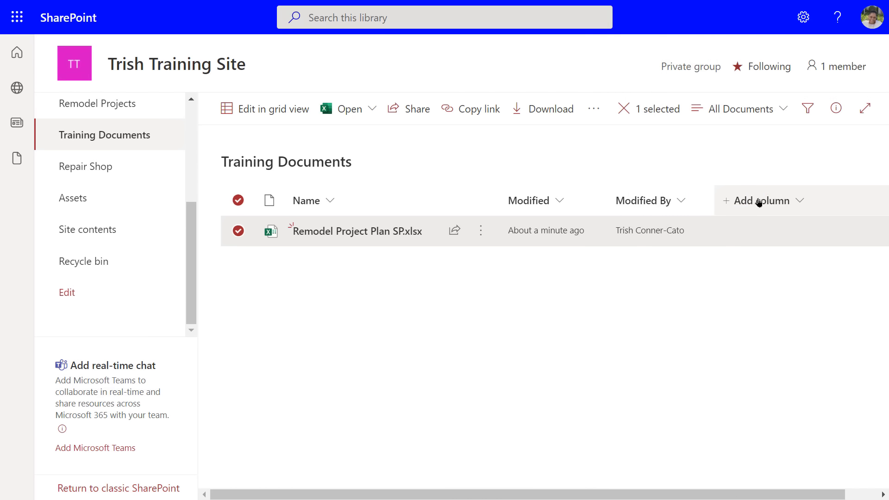
View the existing cloud flows in Power Automate, then return to the Training Documents library in SharePoint
left_click(591, 112)
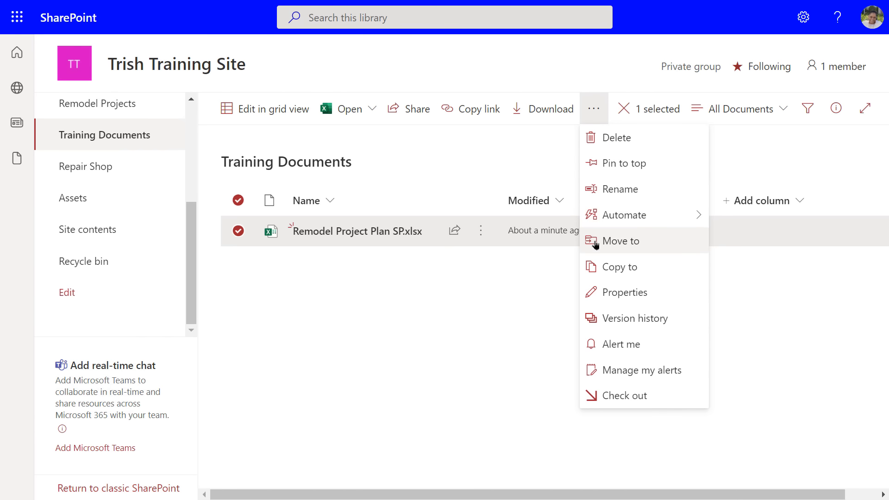
mouse_move(630, 219)
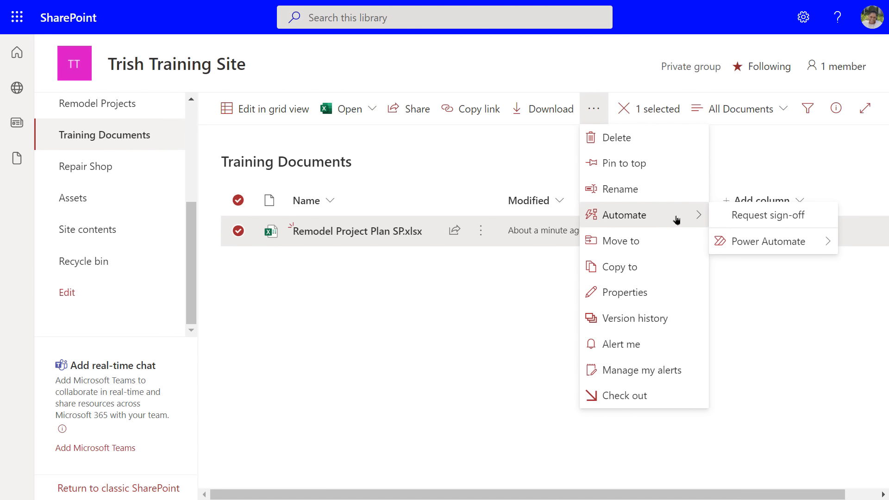
mouse_move(756, 246)
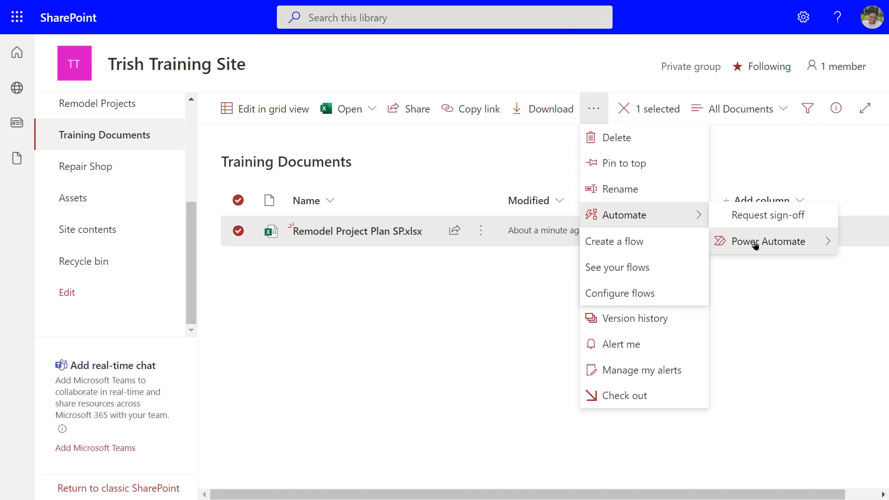
left_click(612, 270)
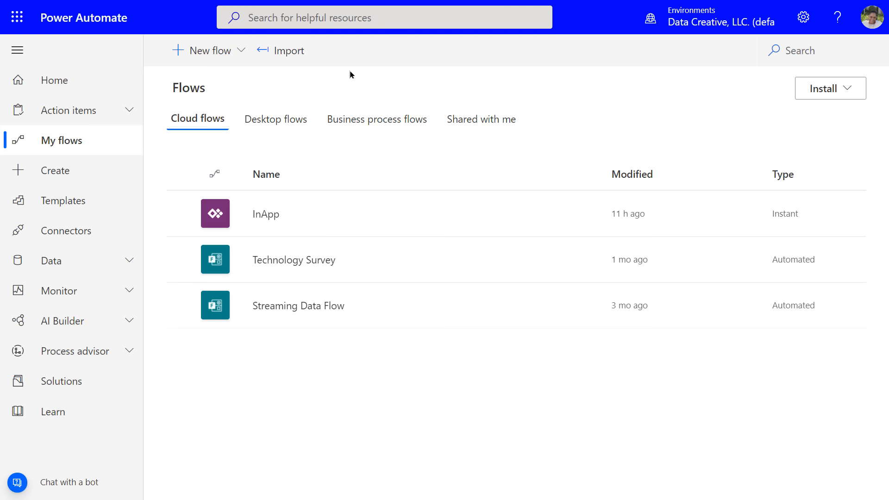
mouse_move(289, 2)
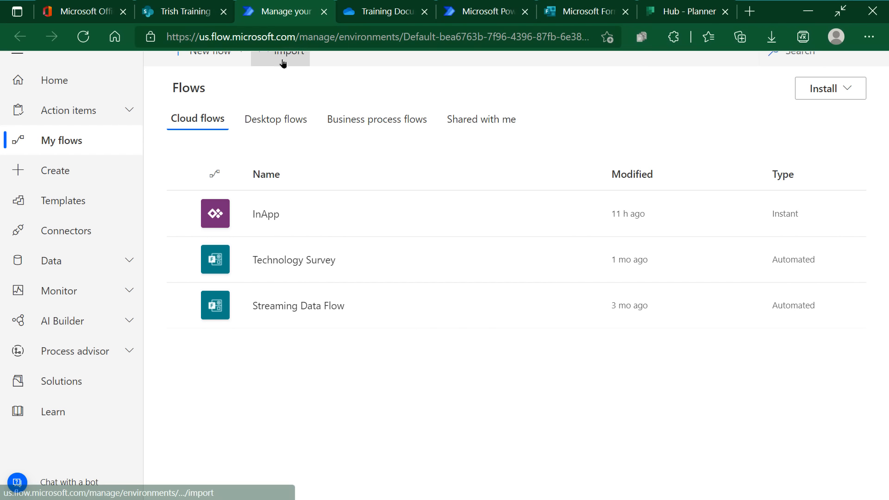
left_click(192, 11)
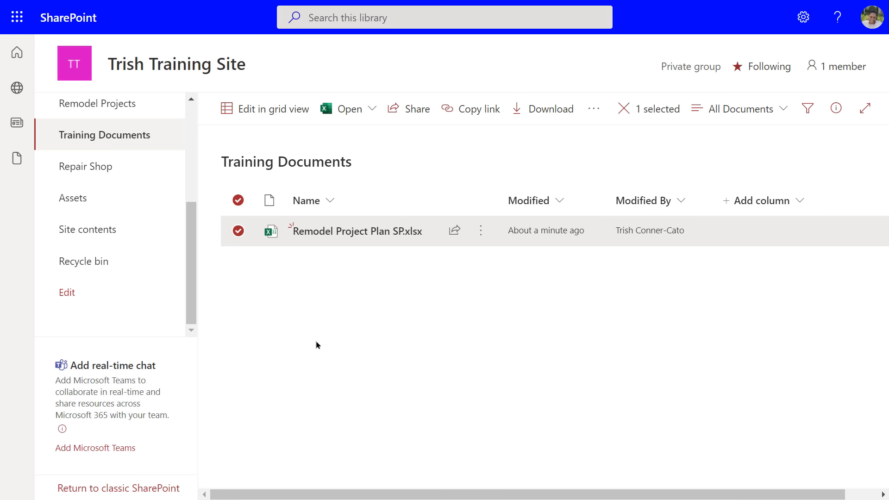
Browse the full list of flow templates and create a flow from "Add an Outlook task for a selected file"
left_click(589, 114)
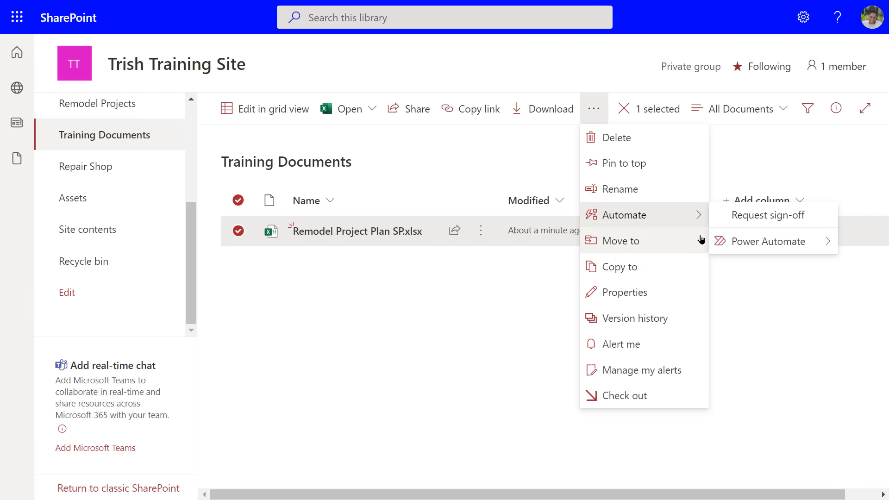
mouse_move(728, 249)
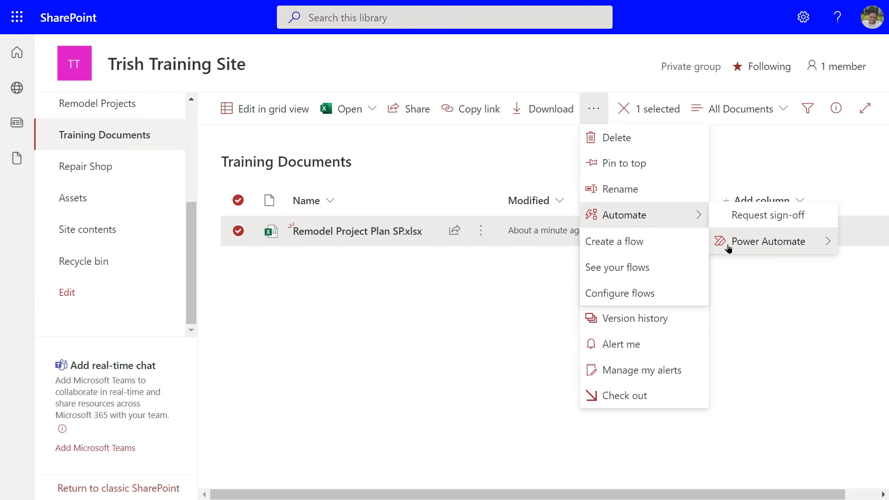
left_click(601, 246)
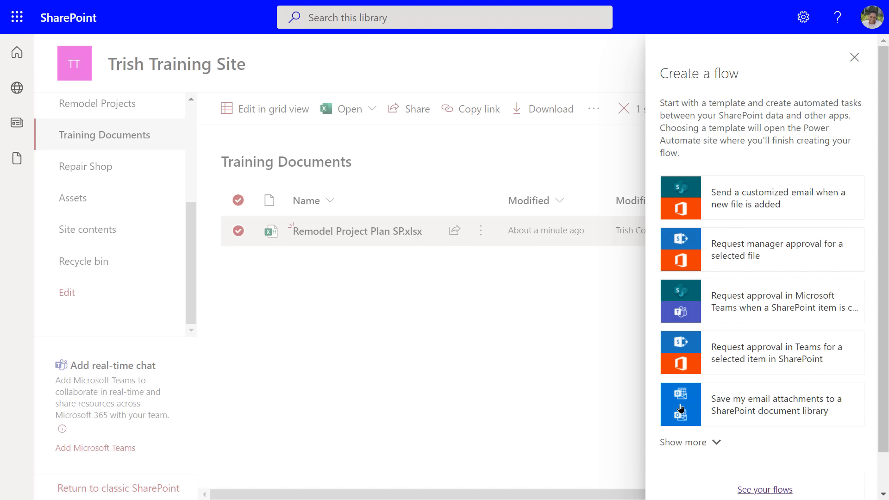
left_click(693, 444)
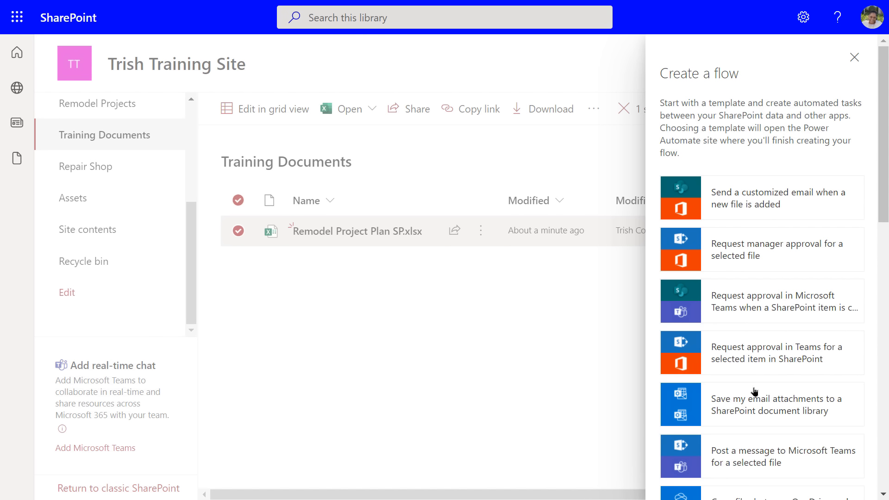
scroll(755, 392, "down", 2)
scroll(760, 390, "down", 6)
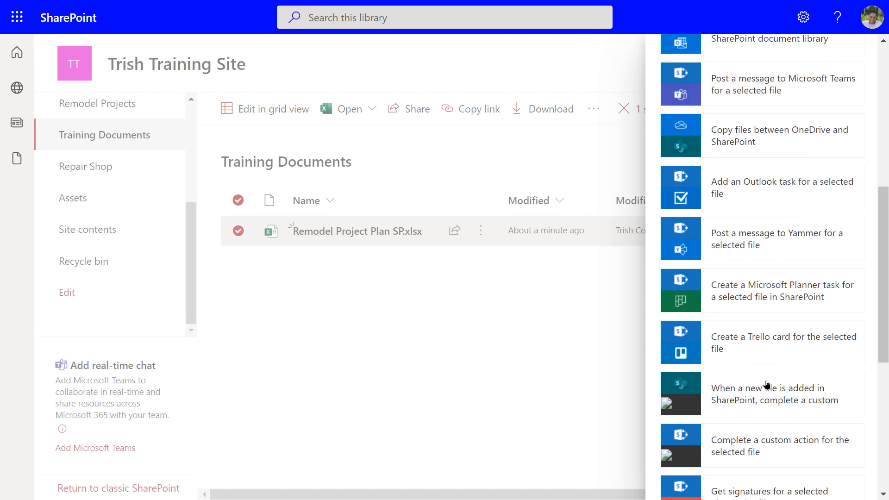
scroll(772, 380, "down", 6)
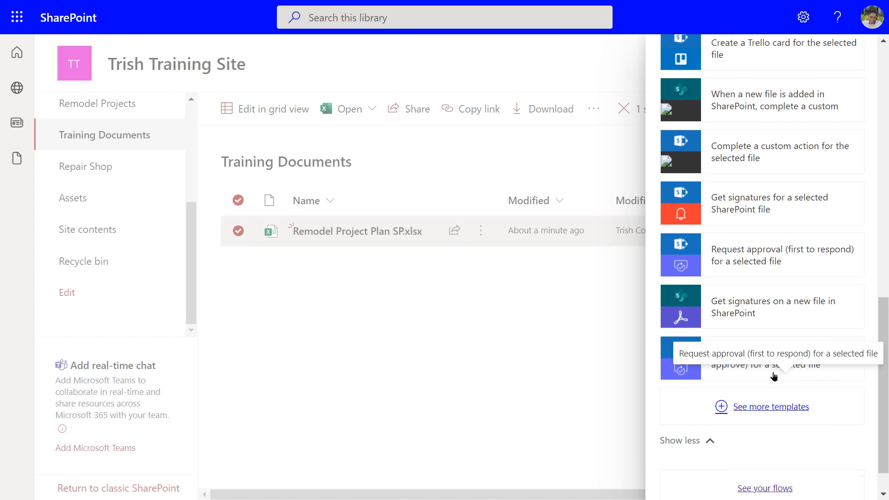
scroll(776, 374, "down", 1)
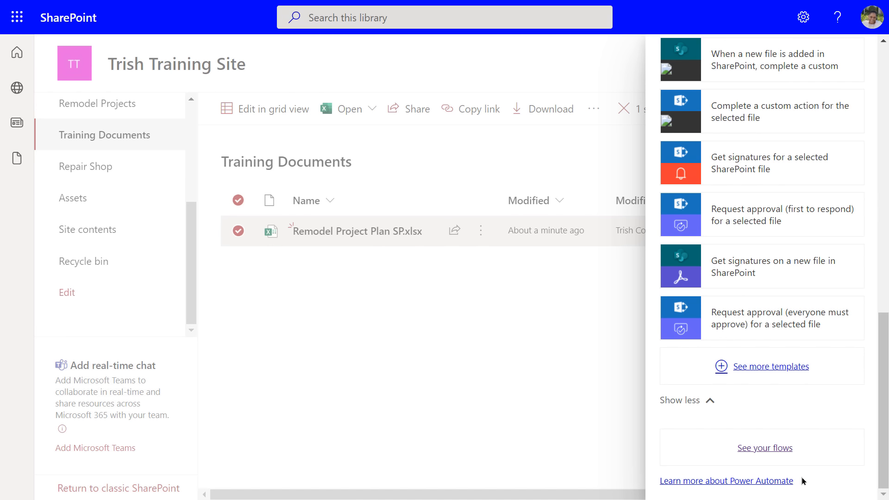
scroll(887, 414, "up", 15)
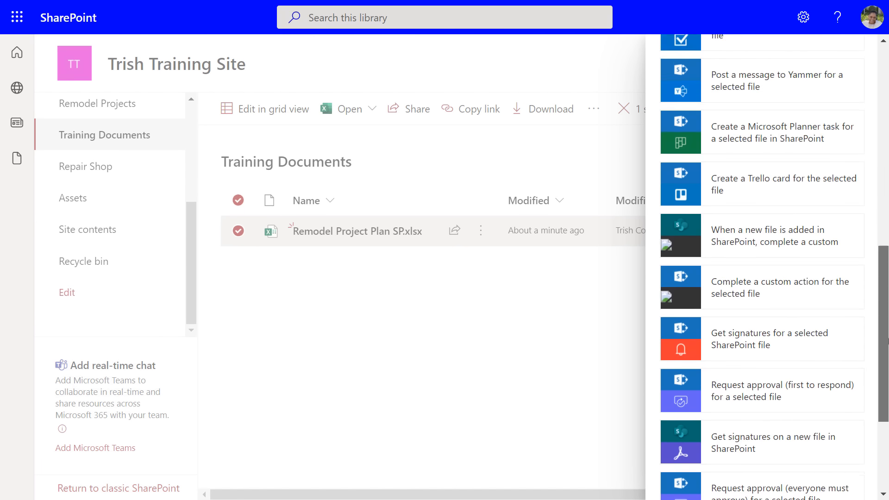
left_click_drag(887, 165, 887, 147)
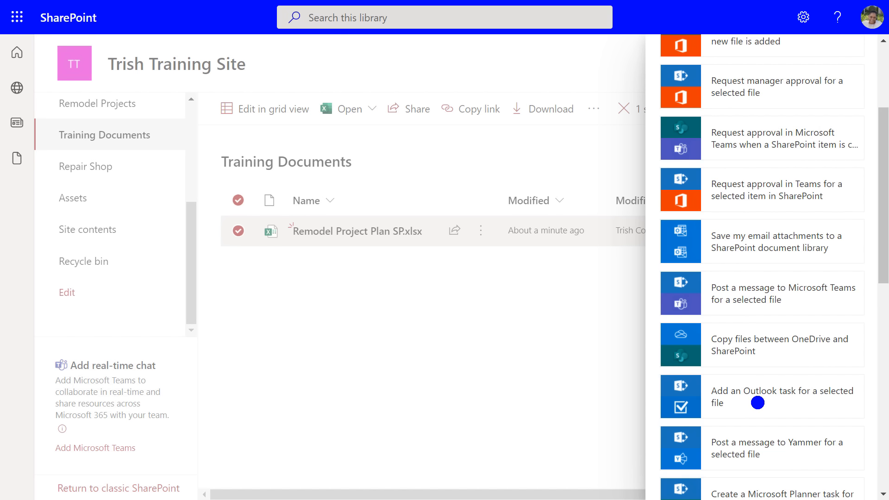
left_click(747, 396)
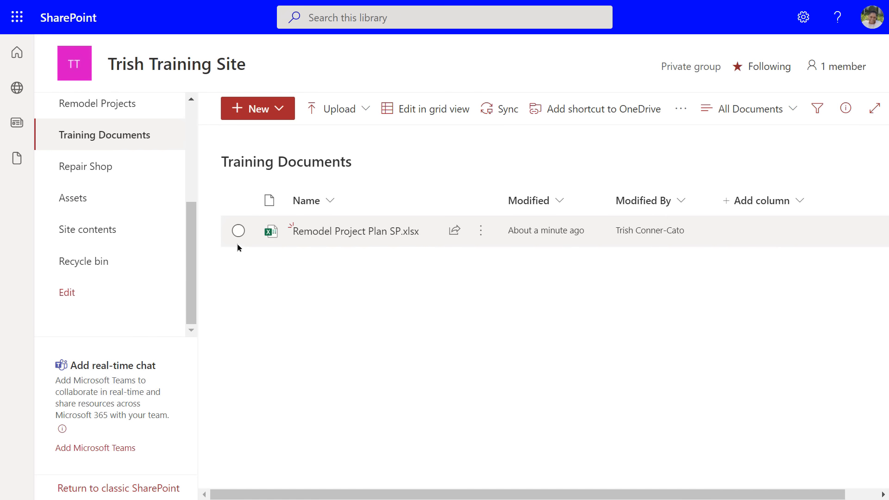
Start the "Add an Outlook task for a selected file" flow on Remodel Project Plan SP.xlsx and accept its app connections
left_click(238, 231)
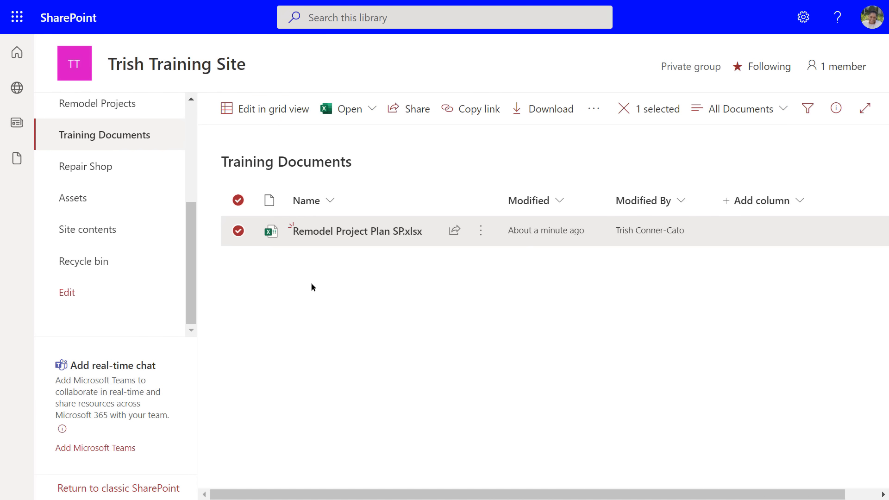
left_click(593, 111)
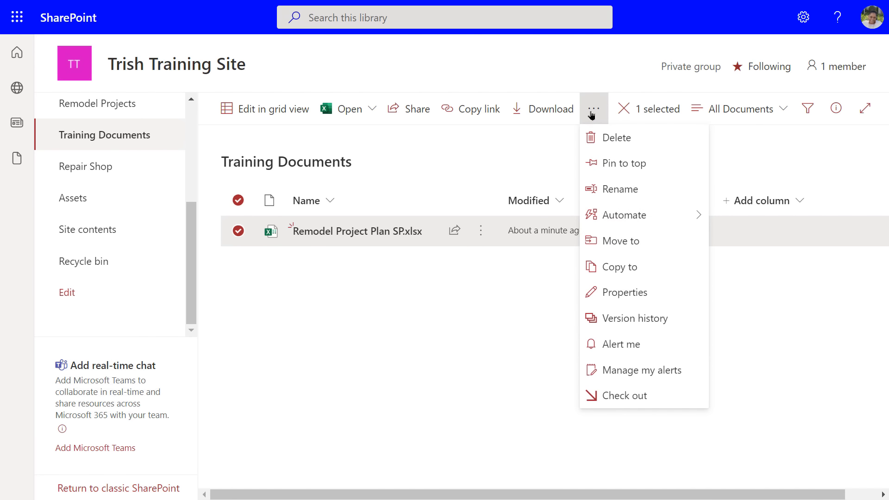
mouse_move(613, 218)
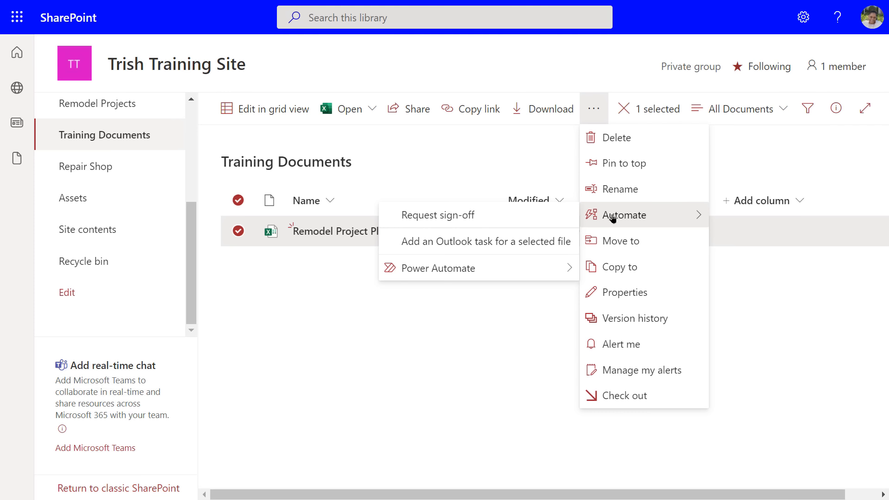
left_click(445, 246)
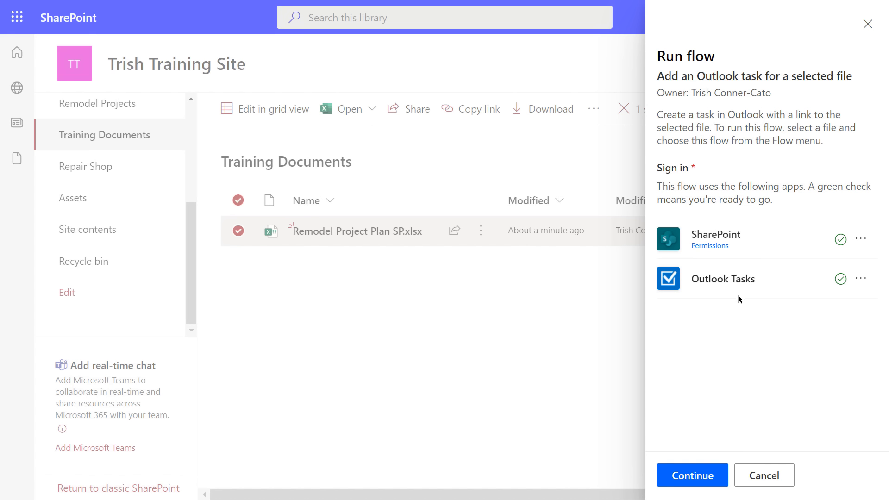
left_click(711, 477)
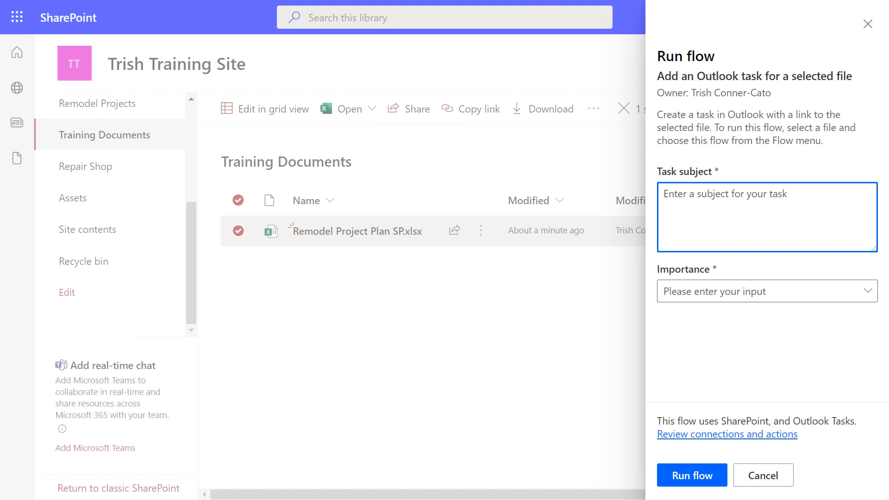
Run the flow with the task subject "Review this file" and Normal importance, then dismiss the flow notification
type("Revi")
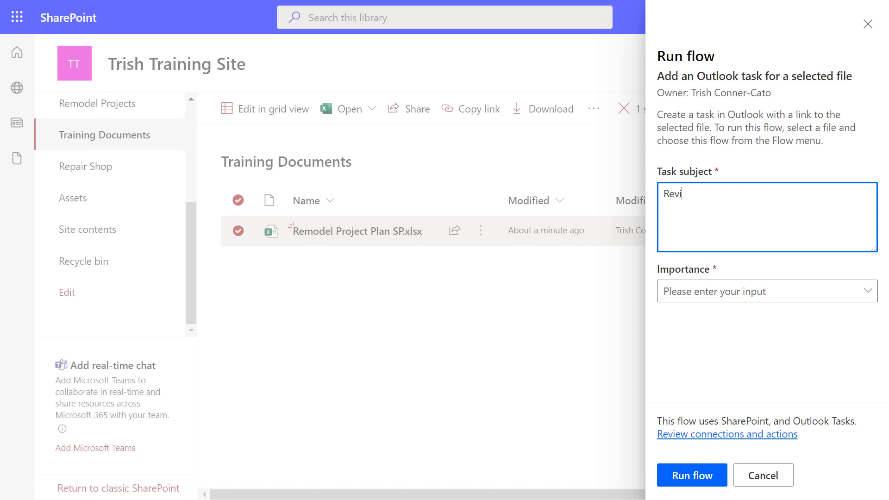
type("ew this file")
left_click(864, 291)
left_click(692, 345)
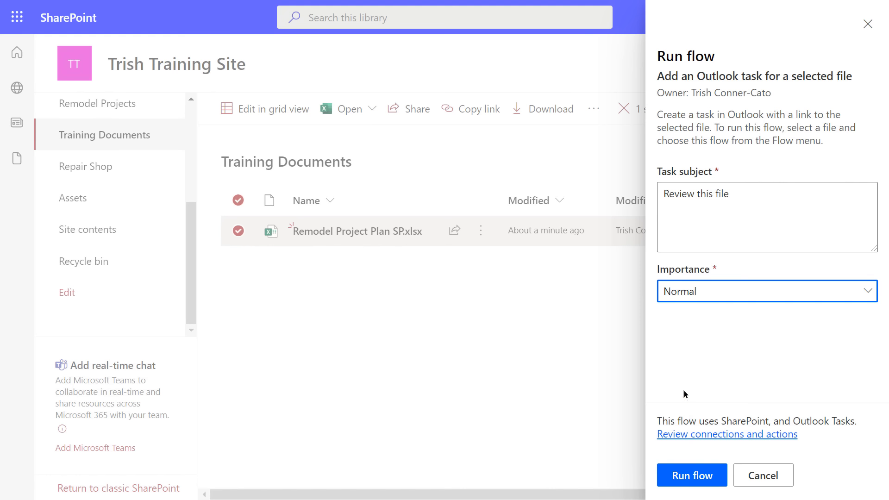
left_click(688, 480)
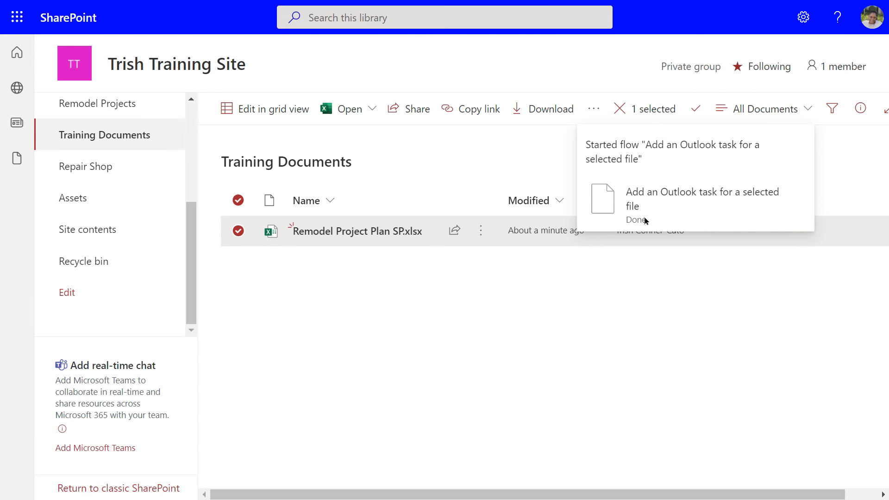
left_click(640, 273)
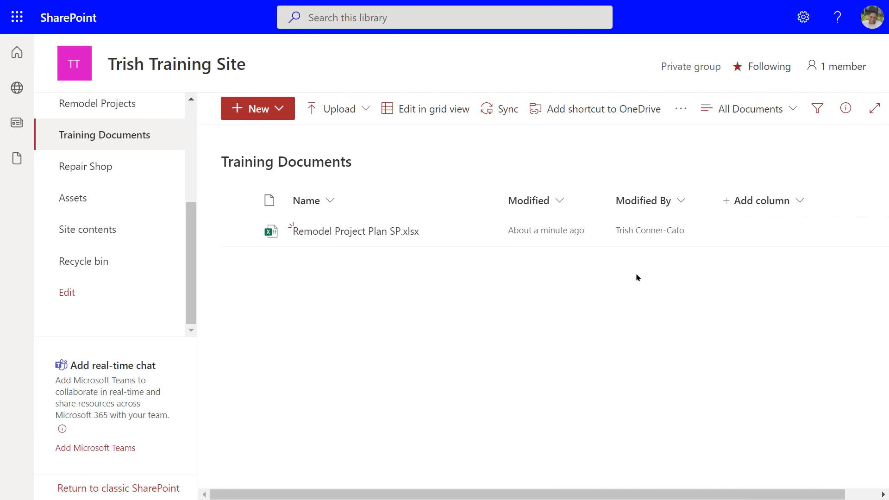
Switch to the Outlook task list and mark the "Review this file" task as complete
key("alt+Tab")
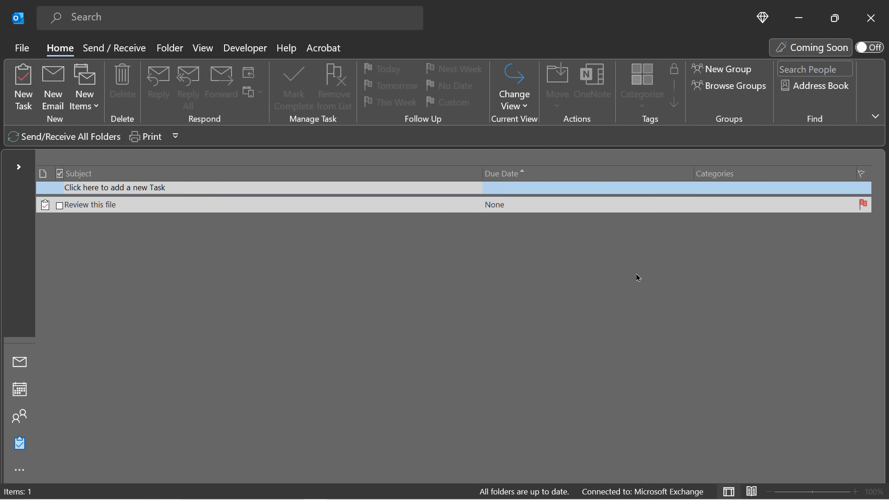
left_click(98, 209)
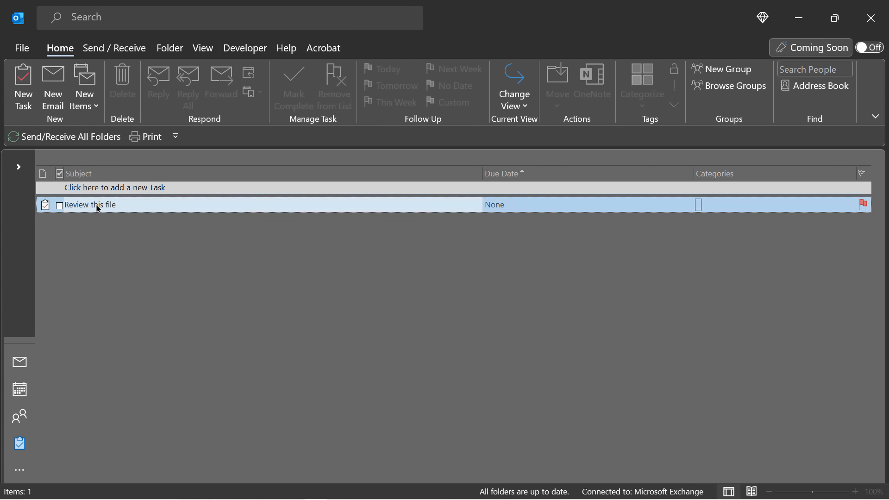
left_click(61, 206)
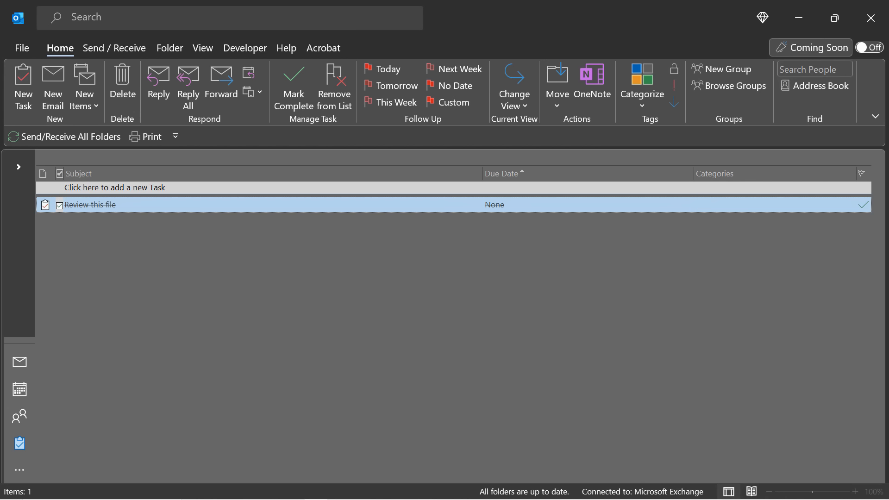
left_click(450, 85)
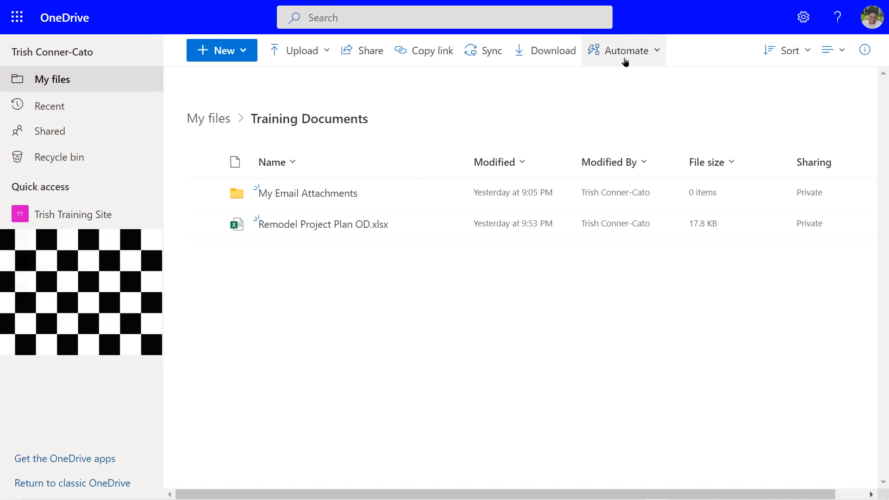
In the OneDrive Training Documents folder, create the "Copy file as a PDF in OneDrive (Business)" flow and run it on Remodel Project Plan OD.xlsx
left_click(625, 61)
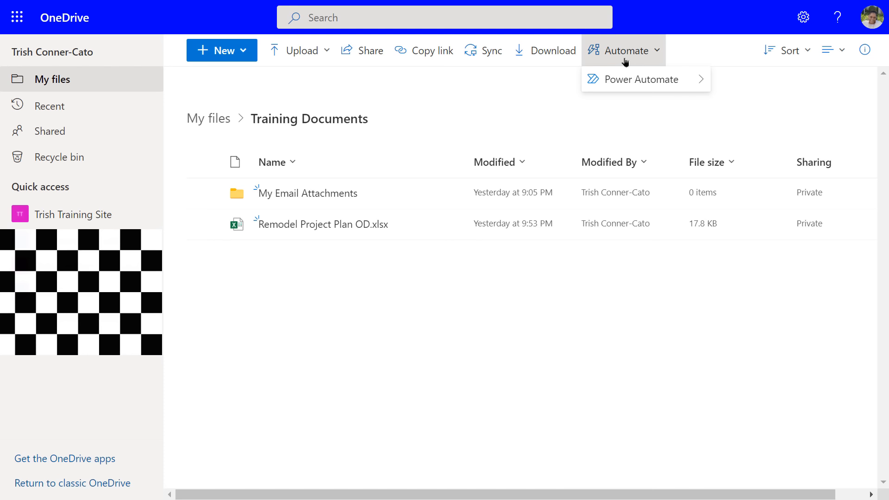
mouse_move(628, 79)
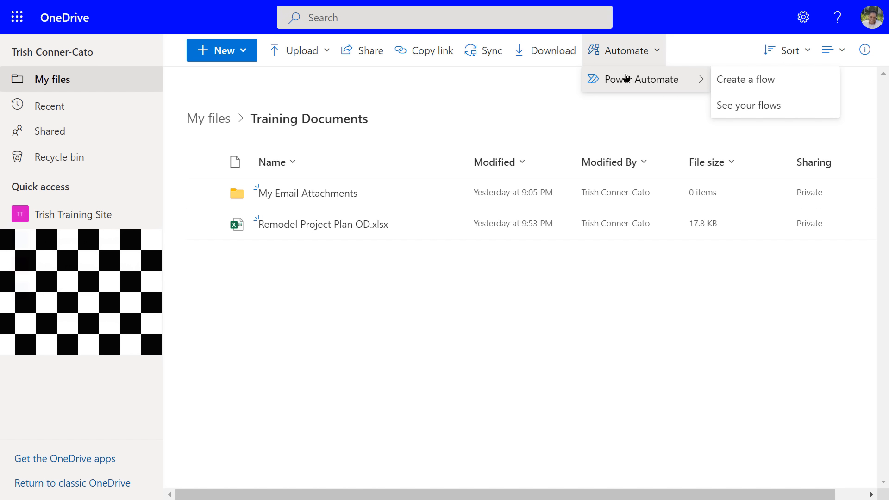
left_click(204, 225)
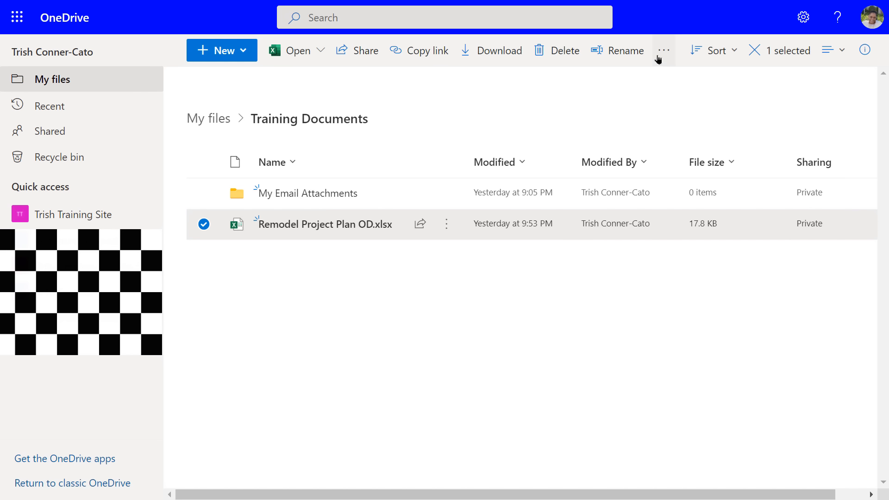
left_click(660, 59)
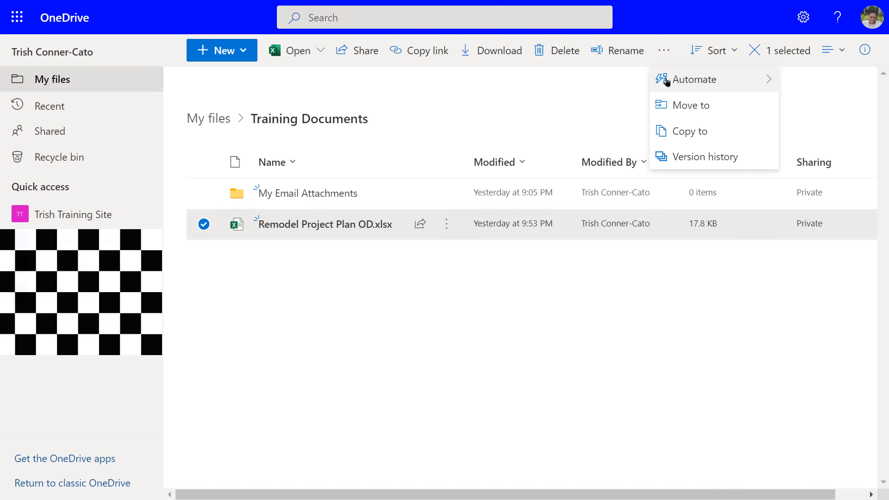
mouse_move(667, 82)
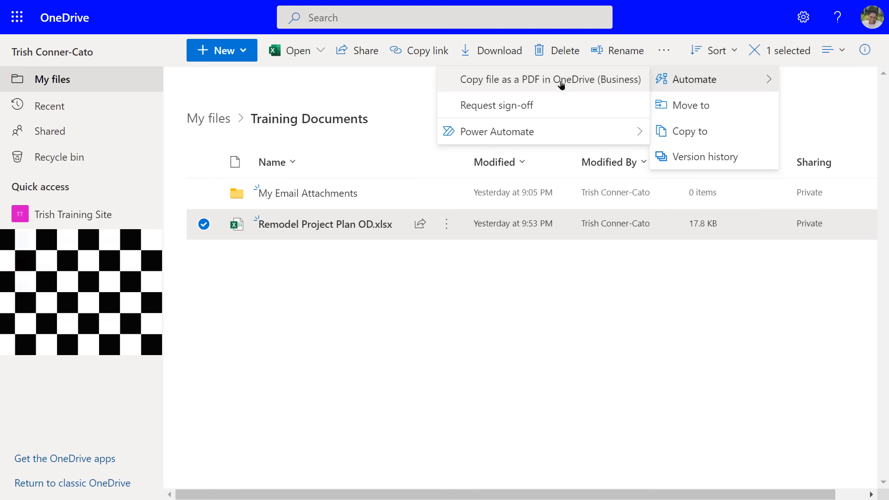
mouse_move(482, 133)
left_click(527, 83)
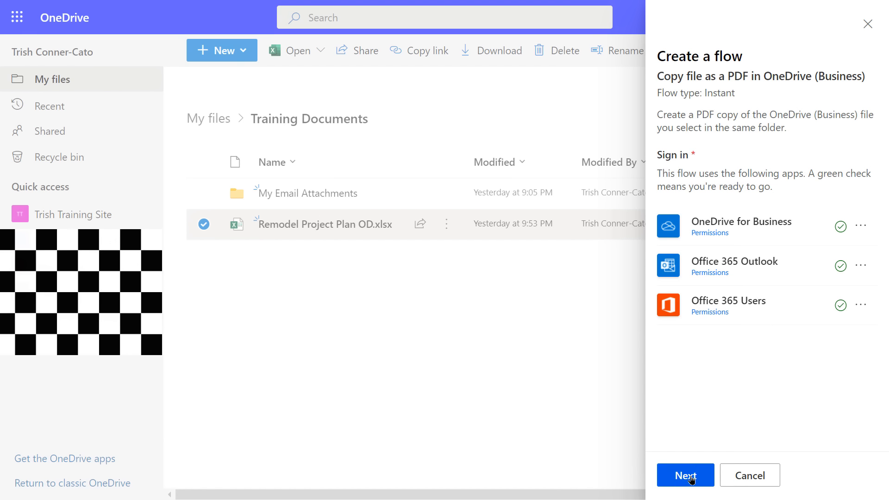
left_click(691, 480)
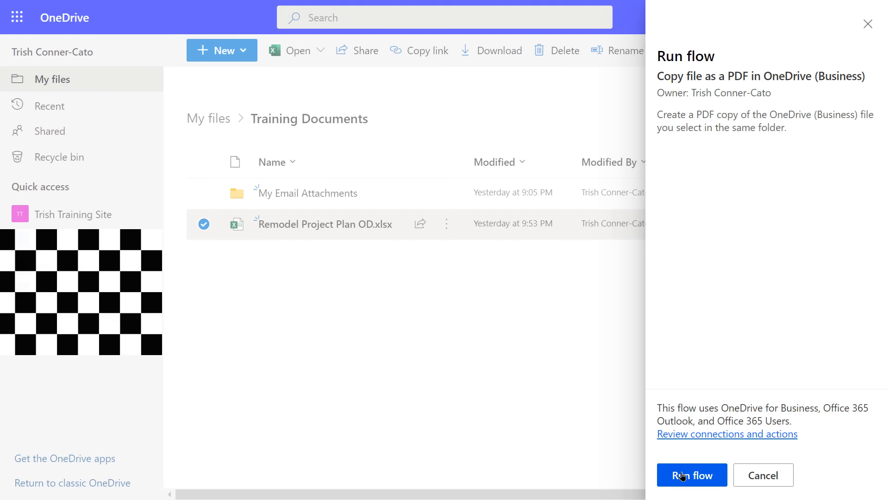
left_click(682, 476)
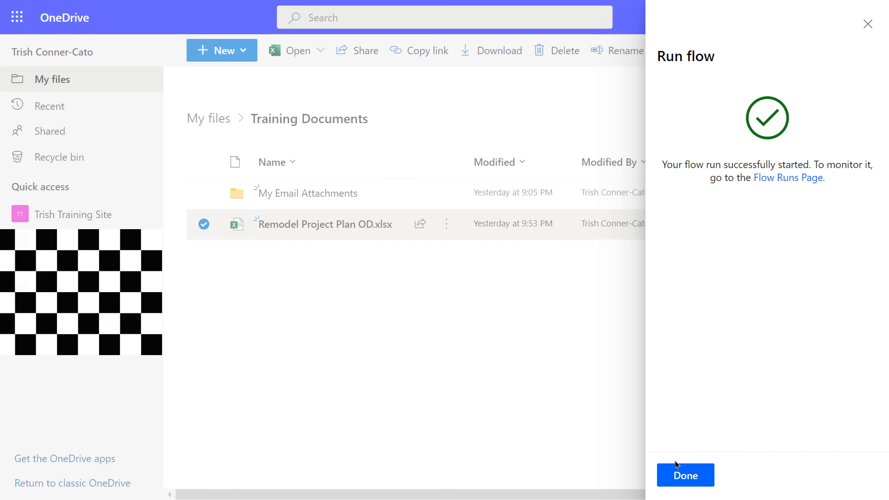
left_click(689, 483)
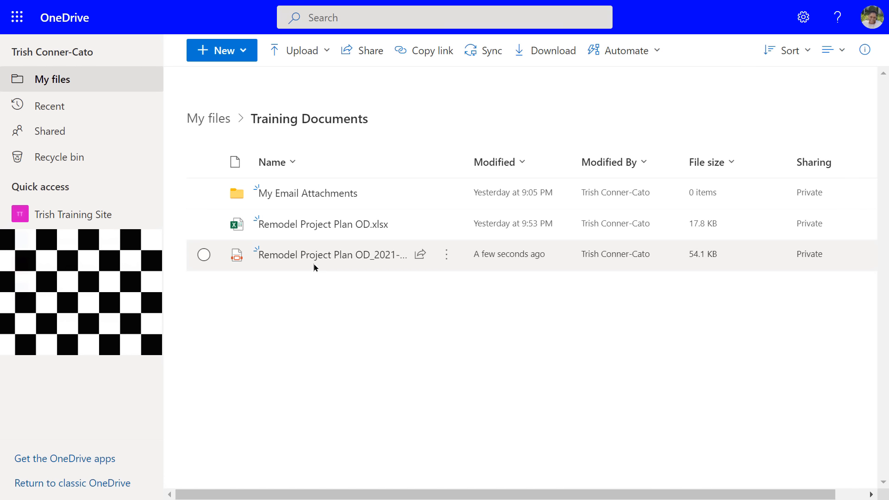
mouse_move(307, 264)
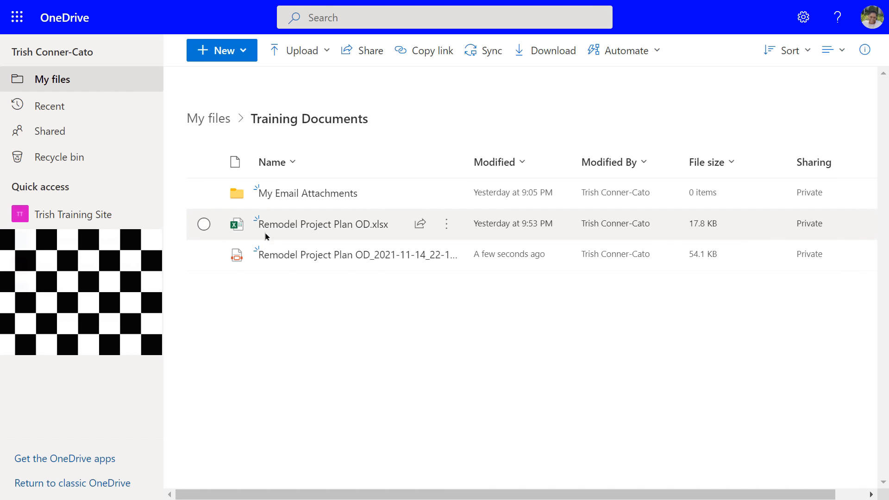
Review the automation options offered for Remodel Project Plan OD.xlsx, then dismiss them without running a flow
left_click(204, 225)
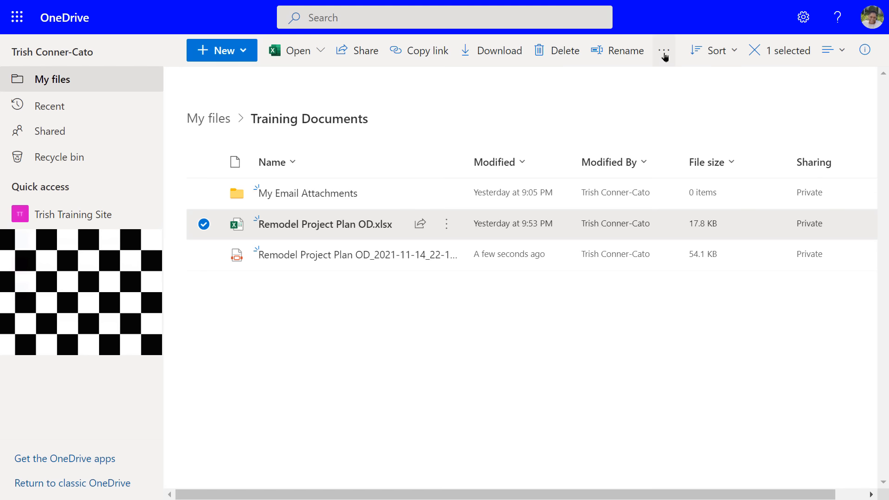
left_click(666, 56)
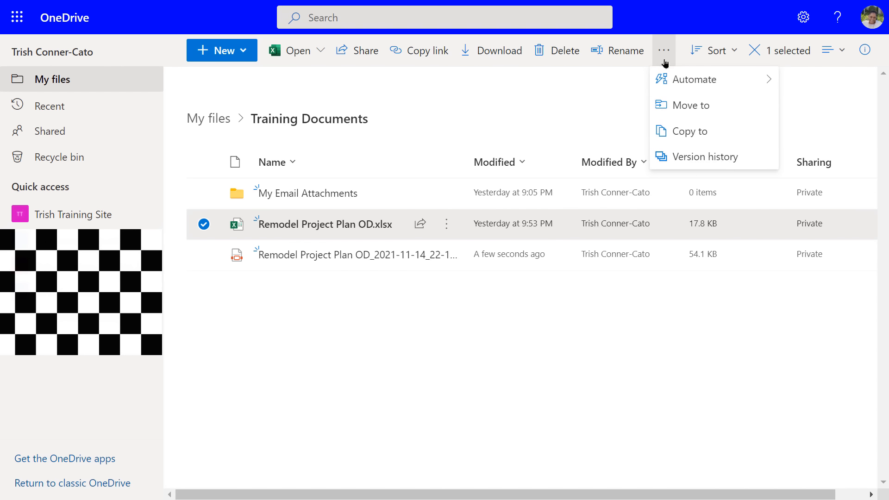
mouse_move(665, 76)
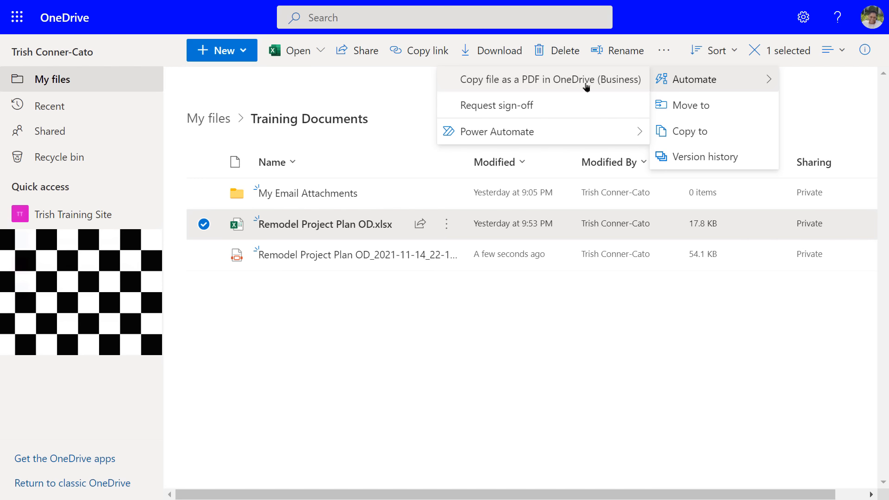
left_click(499, 308)
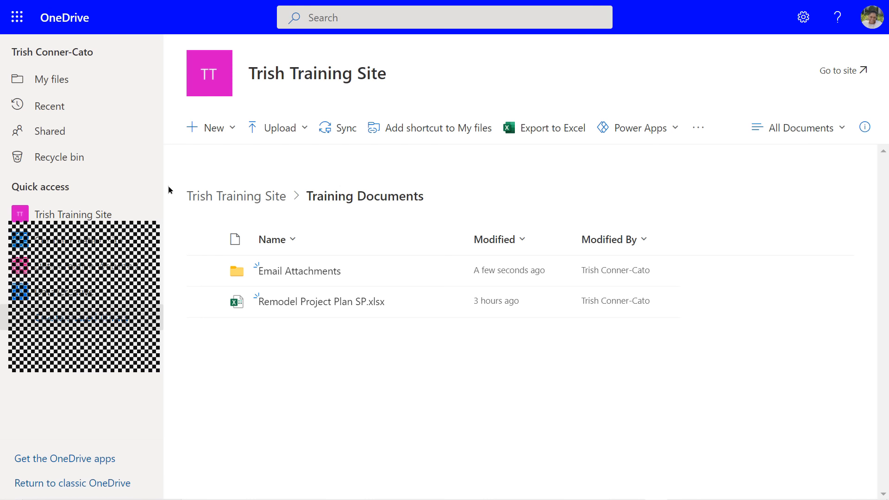
Open Power Automate in a new browser tab from the Microsoft 365 app launcher
left_click(169, 187)
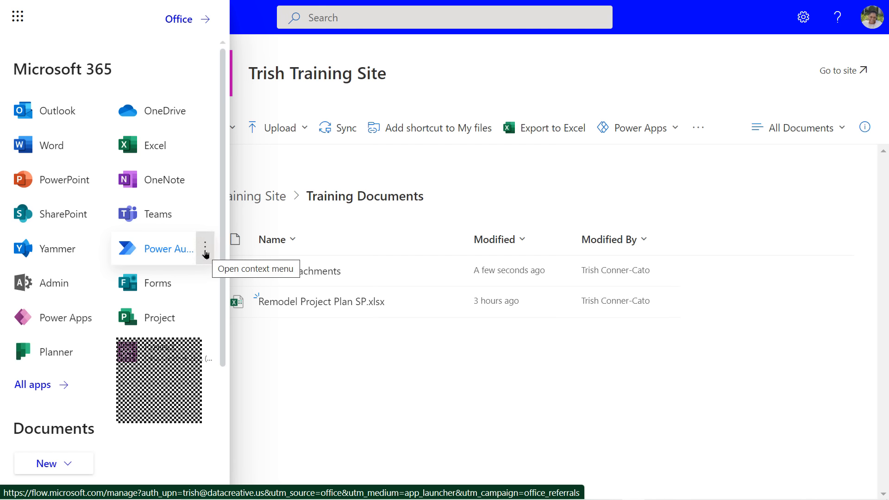
left_click(205, 250)
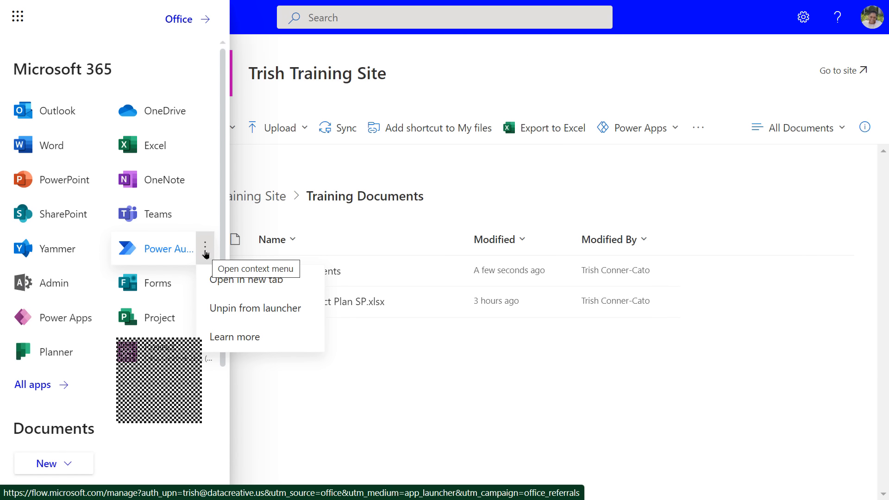
left_click(255, 280)
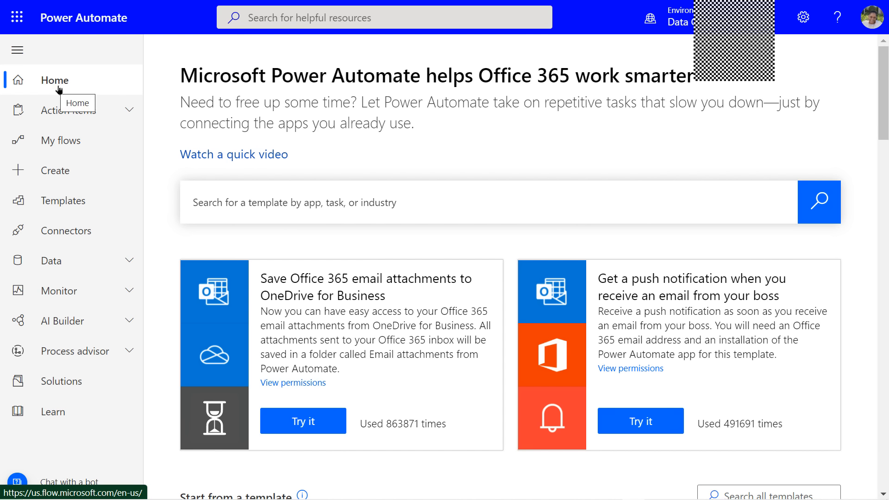
Examine the Power Automate home page, including its collapsible navigation, starter templates, popular services and multistep flow examples
left_click(18, 51)
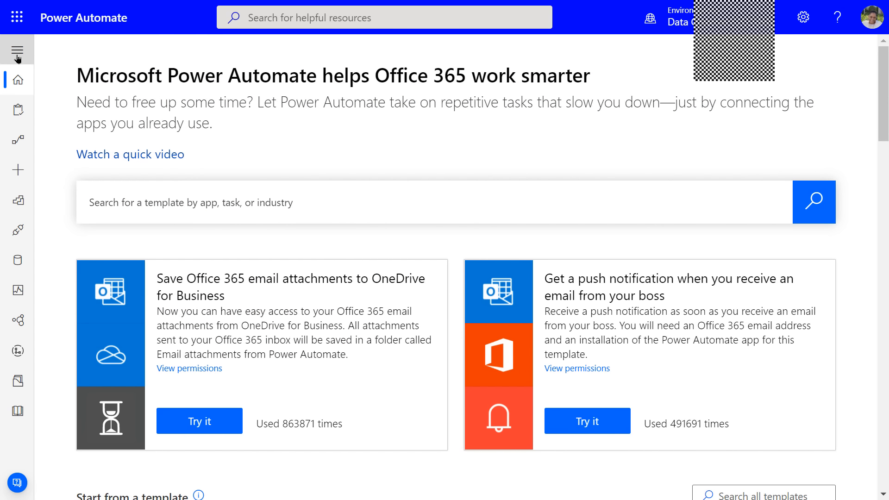
left_click(18, 52)
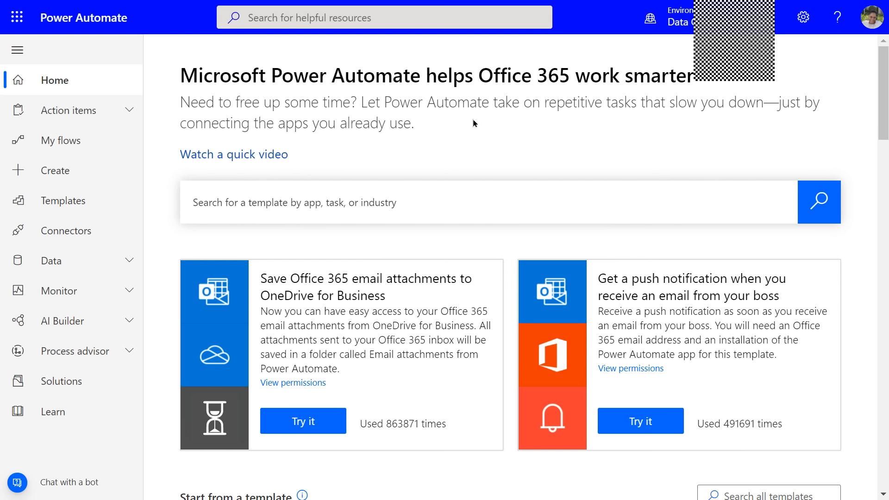
scroll(473, 123, "down", 1)
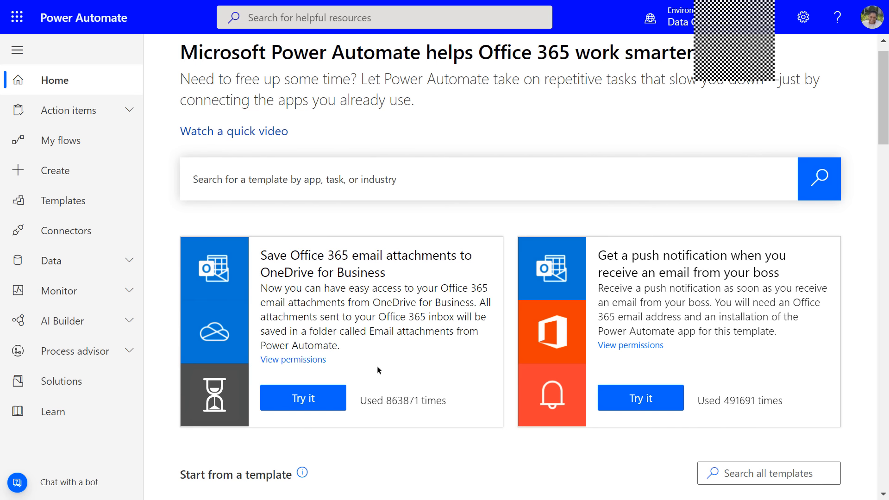
scroll(379, 366, "down", 3)
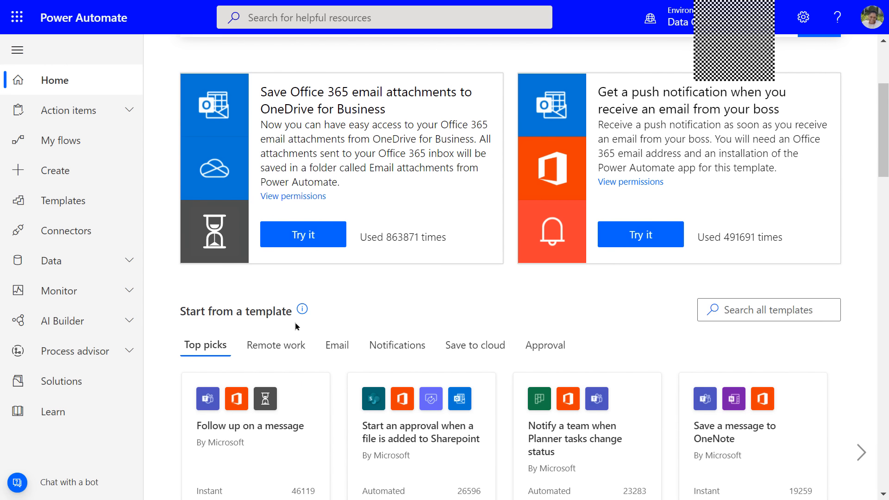
scroll(287, 324, "down", 1)
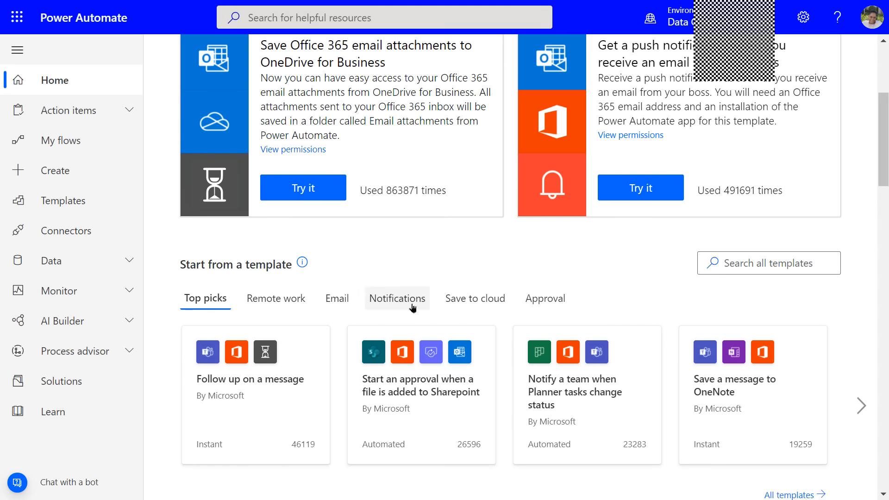
scroll(412, 308, "down", 1)
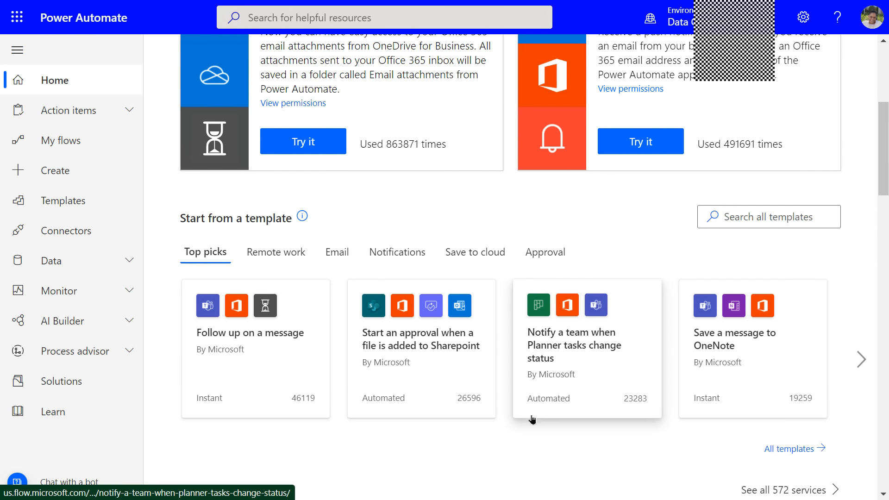
scroll(477, 449, "down", 1)
scroll(474, 443, "down", 3)
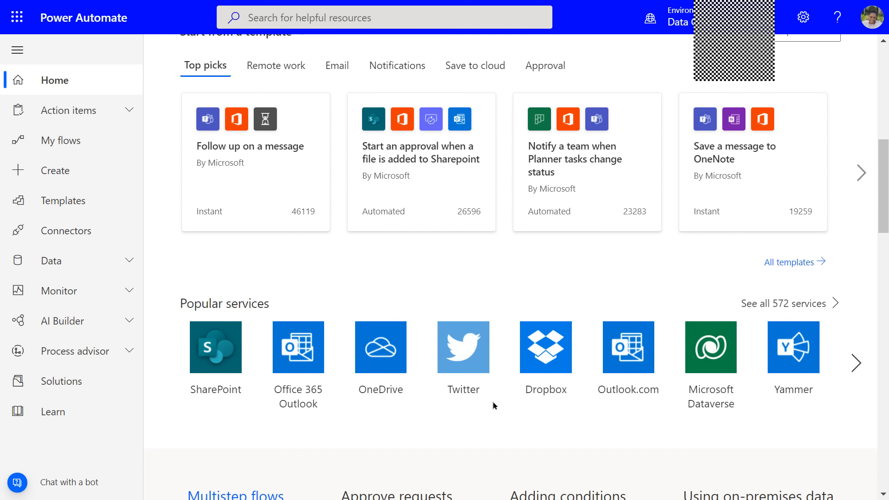
scroll(493, 406, "down", 2)
scroll(493, 401, "down", 4)
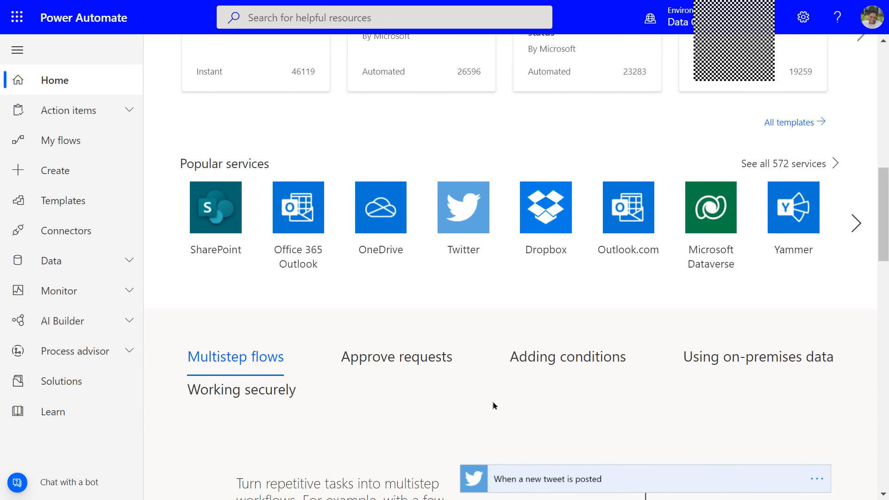
scroll(477, 394, "down", 2)
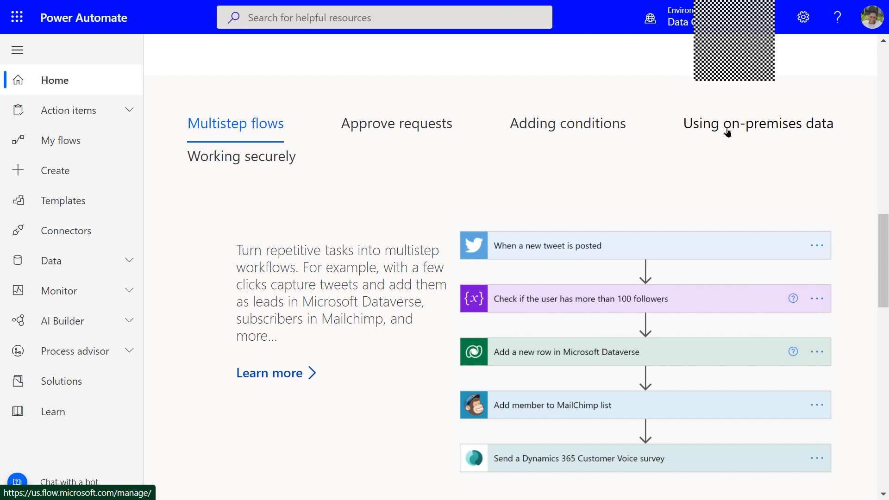
scroll(414, 358, "down", 3)
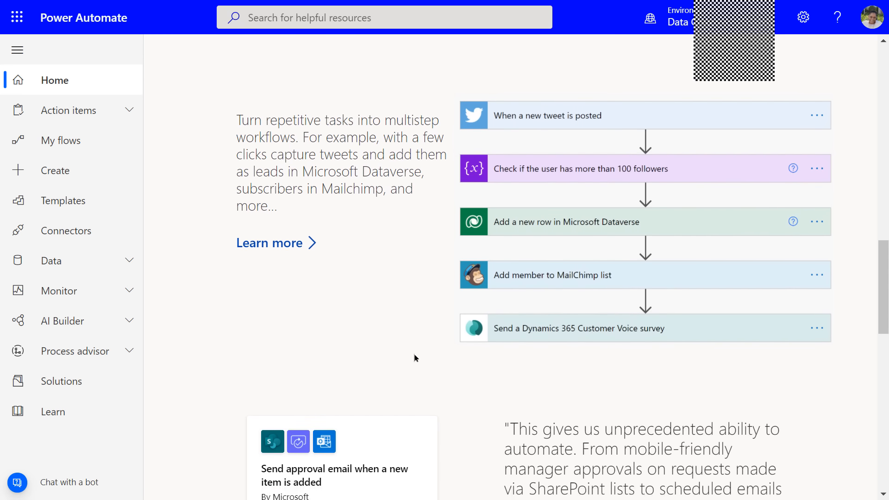
scroll(414, 357, "down", 2)
scroll(414, 358, "down", 2)
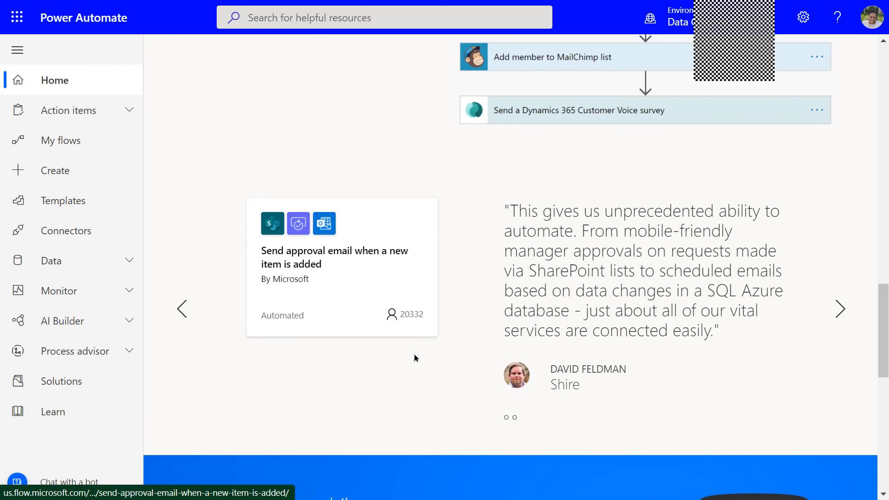
scroll(413, 355, "up", 7)
scroll(383, 302, "up", 1)
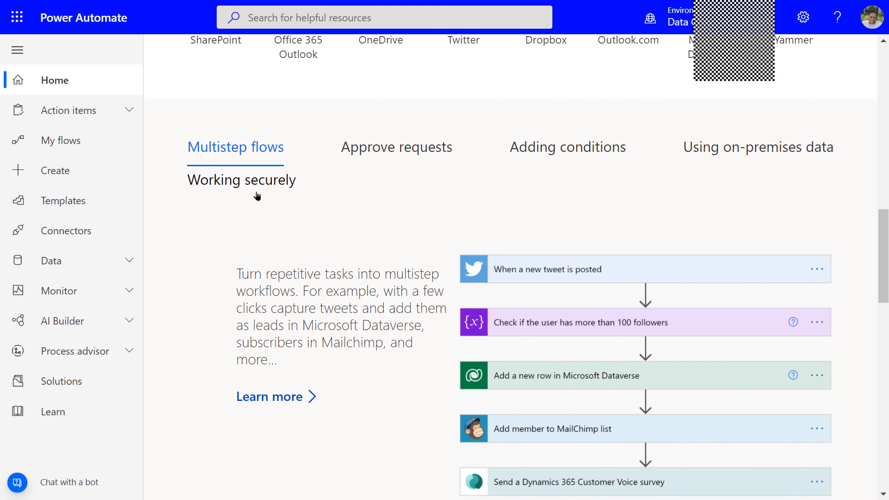
Expand the action items and view the received approvals
left_click(57, 113)
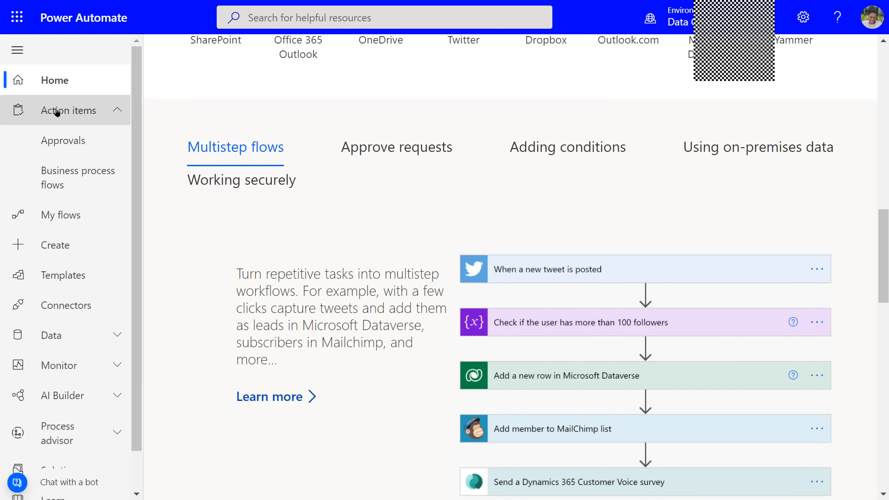
left_click(71, 146)
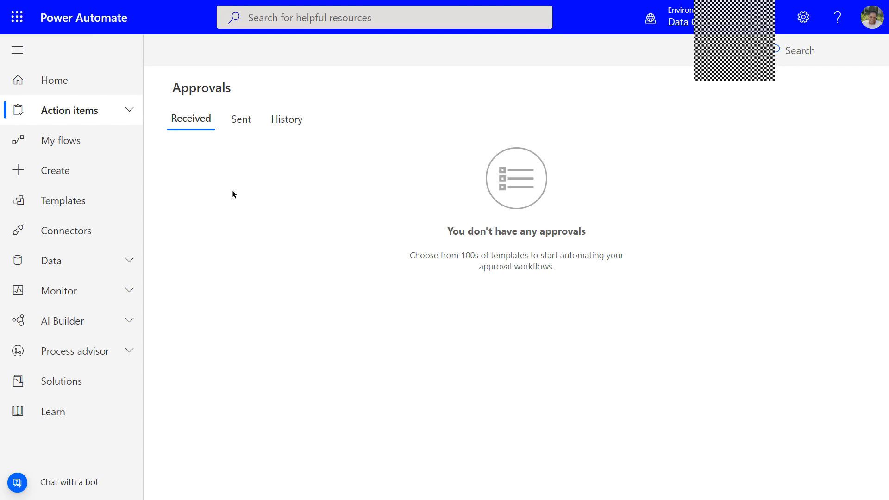
View the active business process flows under the action items, then collapse that navigation group
left_click(125, 111)
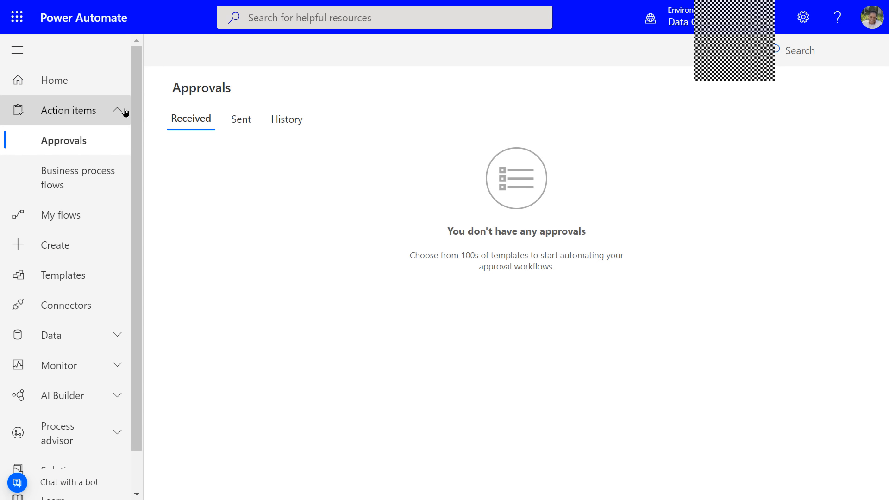
left_click(85, 179)
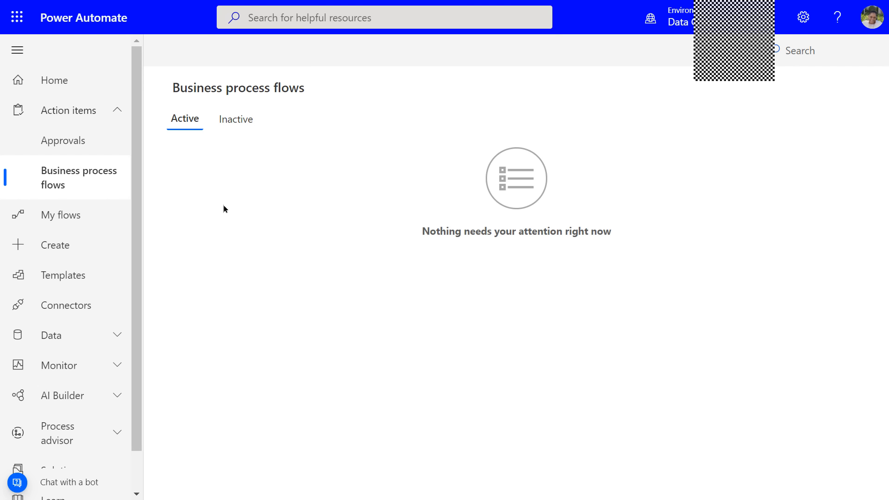
left_click(90, 113)
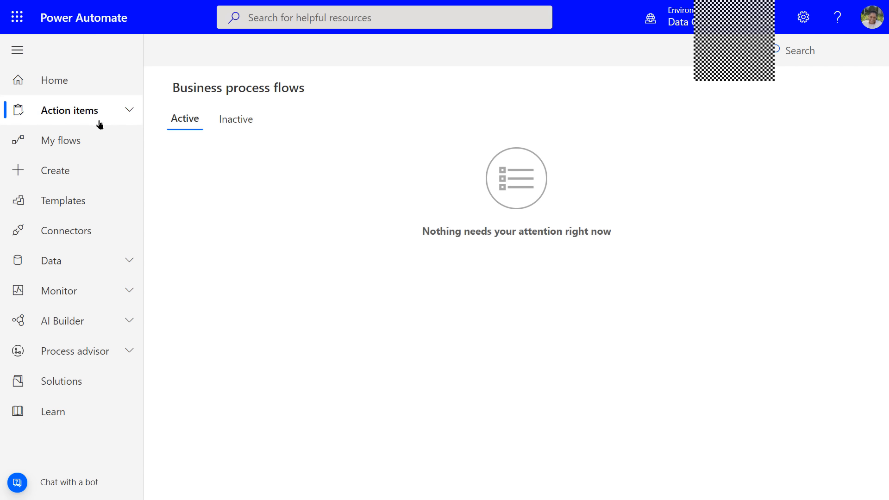
Review the cloud, desktop and business process flow lists under My flows, then return to the cloud flows
left_click(52, 142)
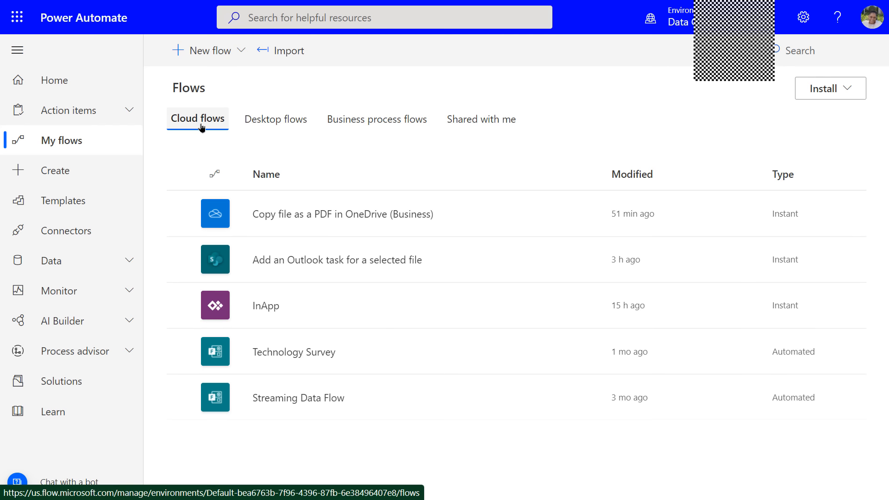
left_click(276, 125)
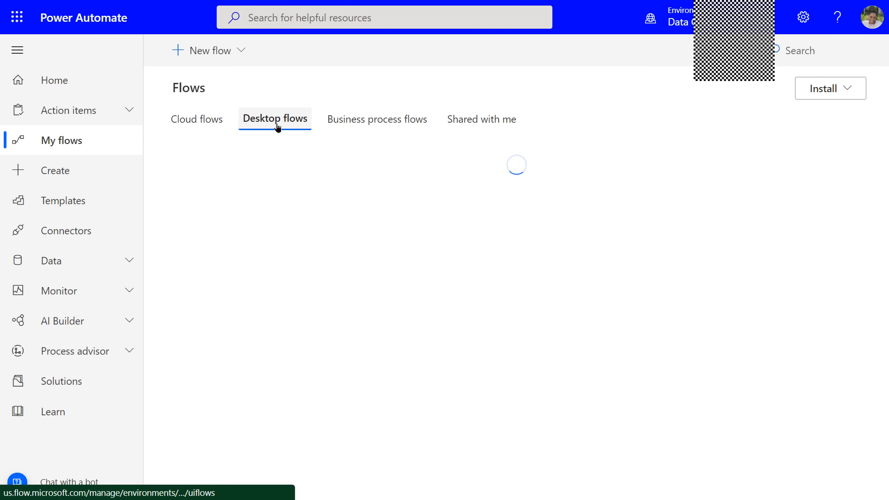
left_click(378, 122)
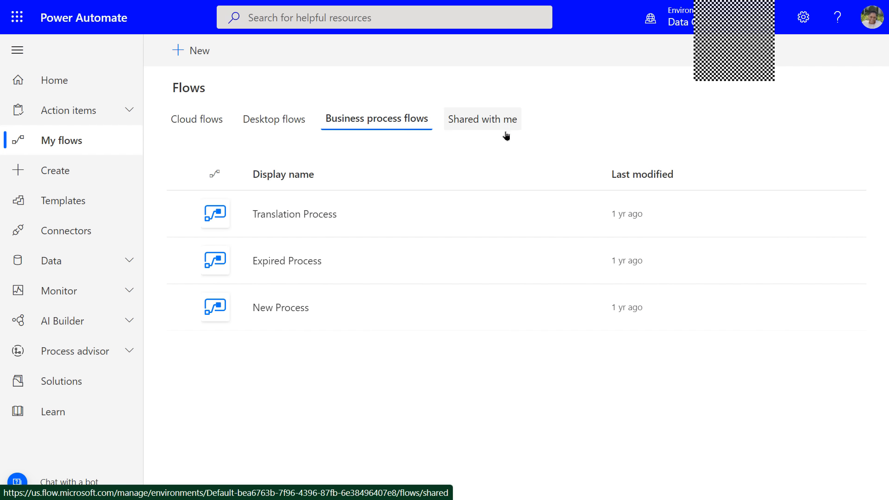
left_click(199, 121)
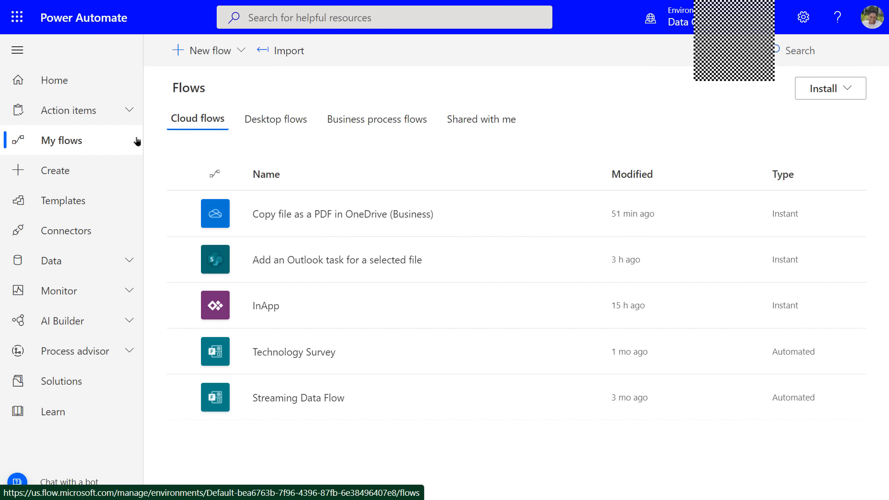
Examine the Create page's options for starting a flow from blank, from a template or from a connector
left_click(60, 174)
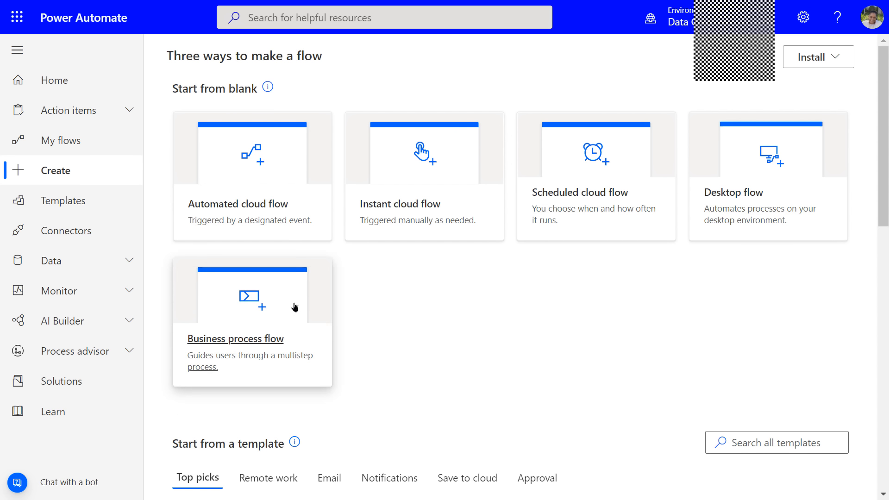
scroll(373, 401, "down", 2)
scroll(375, 403, "down", 2)
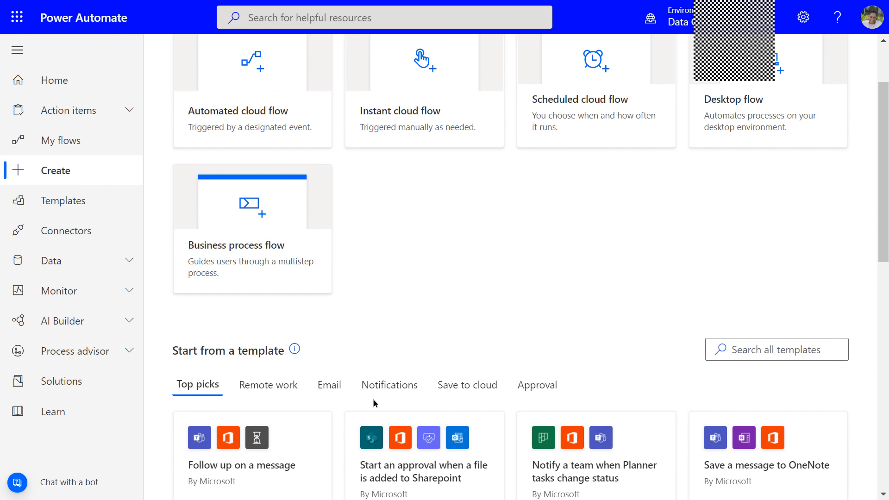
scroll(374, 403, "up", 4)
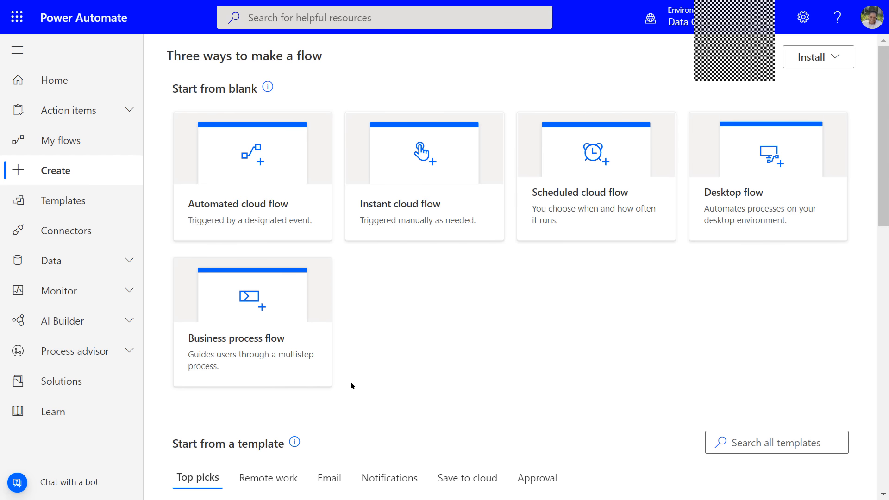
scroll(351, 386, "down", 2)
scroll(350, 381, "down", 1)
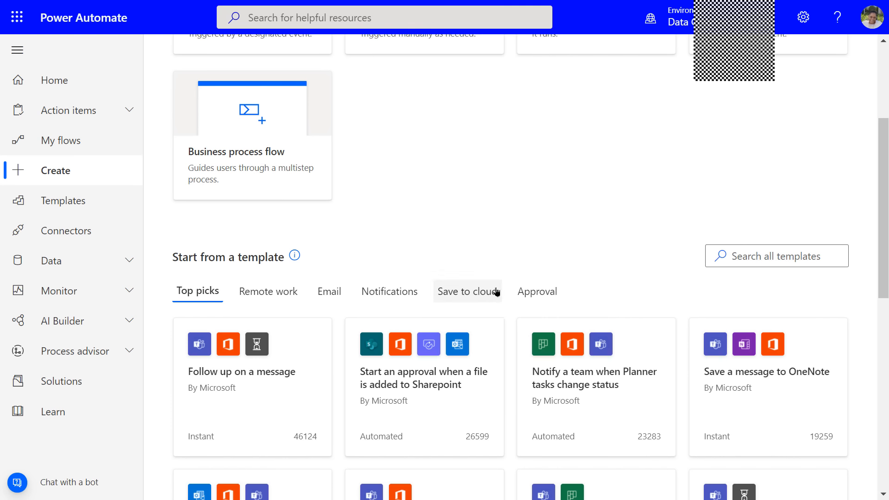
scroll(486, 320, "down", 6)
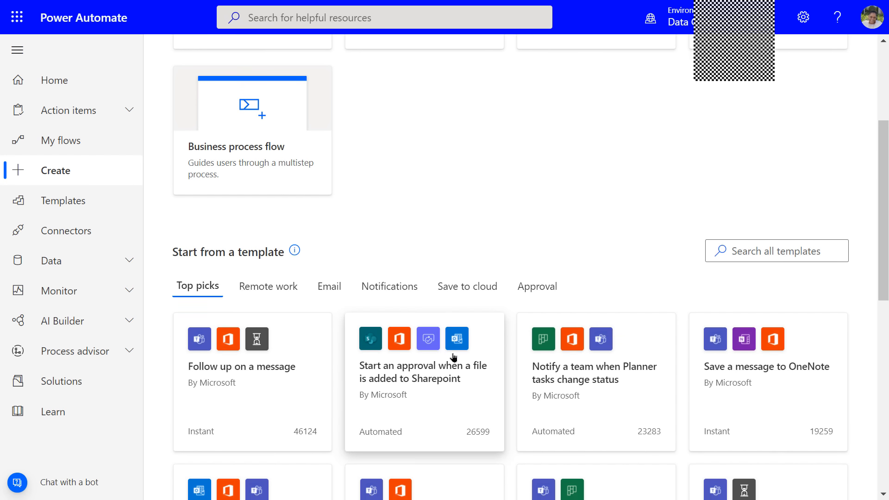
scroll(454, 355, "down", 3)
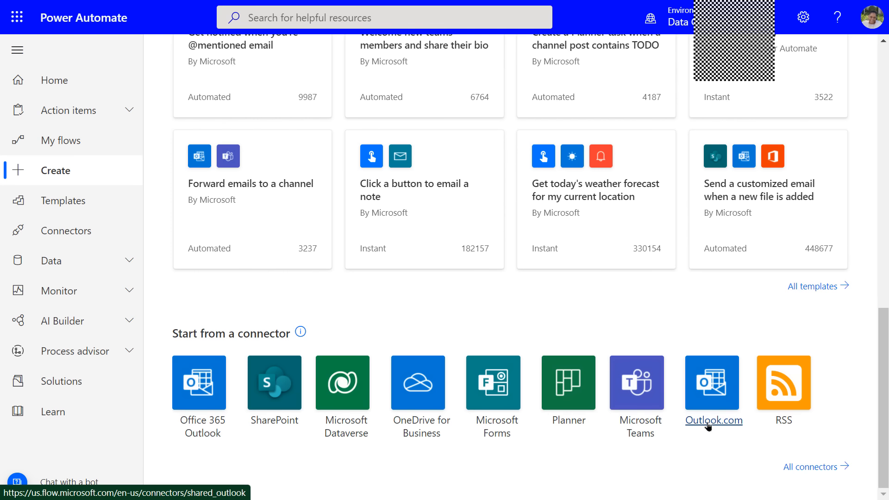
scroll(695, 407, "up", 2)
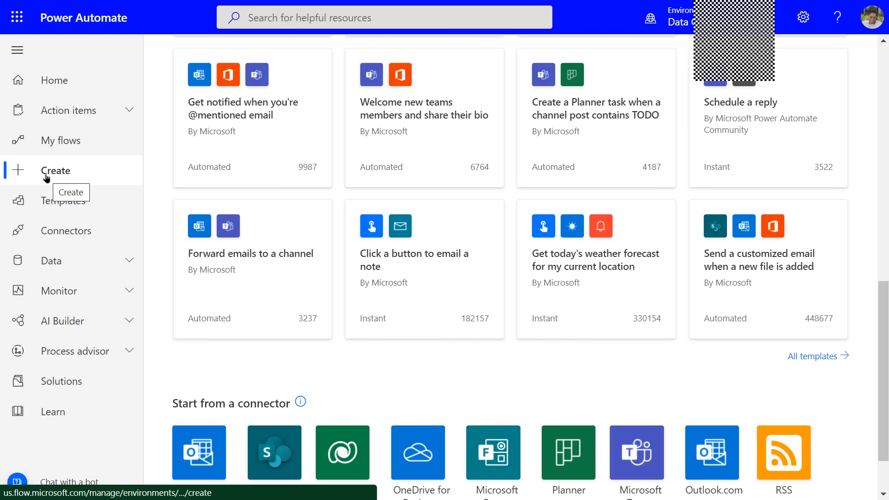
Open the flow templates gallery and look through its full list of template categories, then close the list
left_click(69, 204)
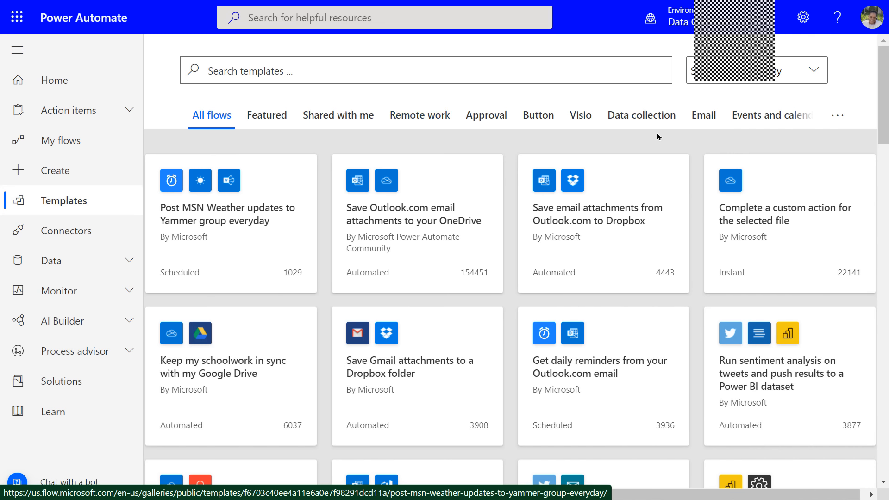
left_click(839, 120)
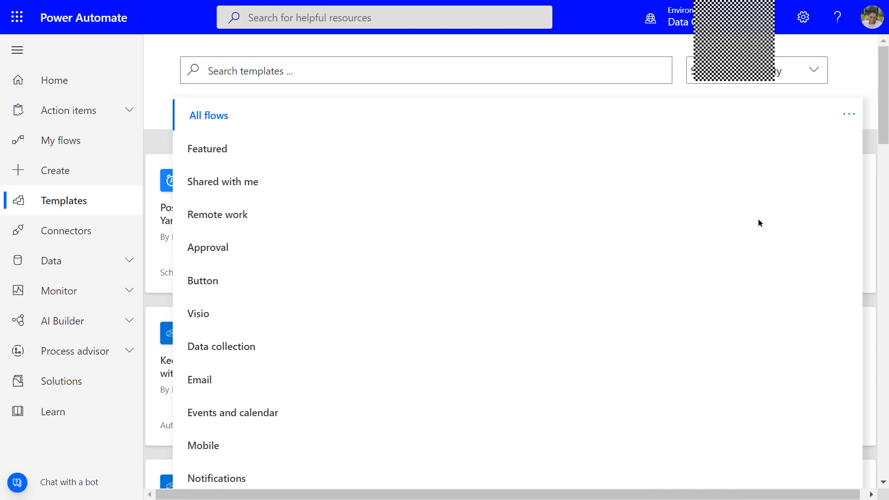
scroll(750, 245, "down", 5)
scroll(752, 248, "up", 3)
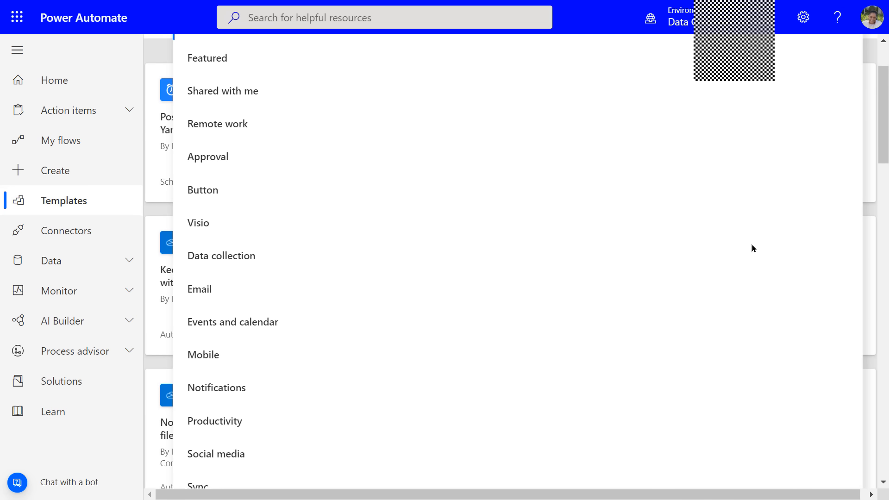
scroll(752, 248, "up", 2)
left_click(849, 115)
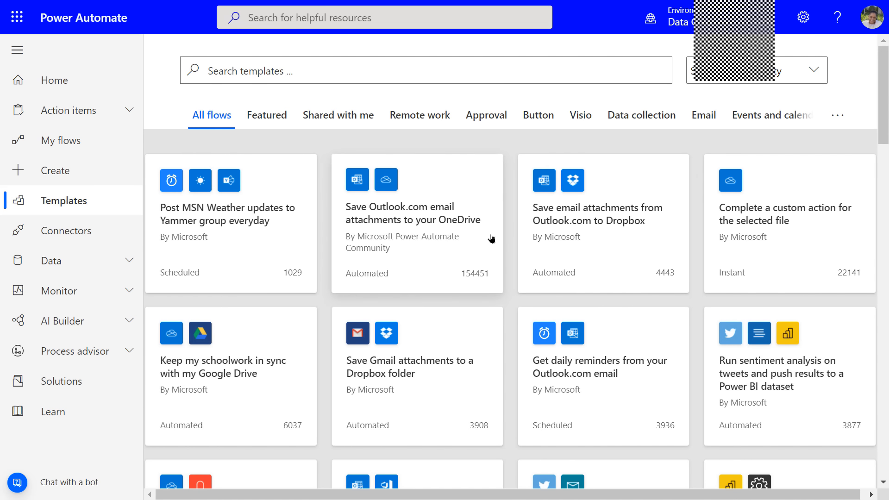
Browse the available connectors, covering the popular, recently added and Independent Publisher groups
left_click(84, 242)
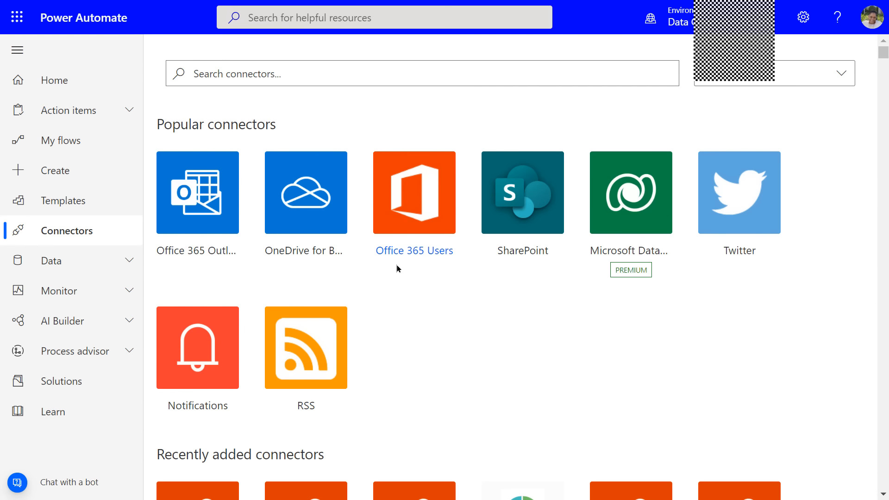
scroll(397, 265, "down", 3)
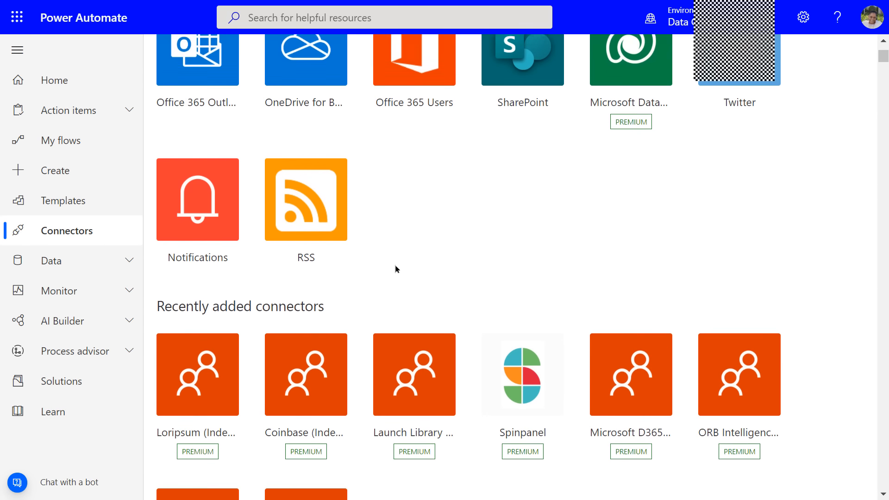
scroll(394, 266, "down", 3)
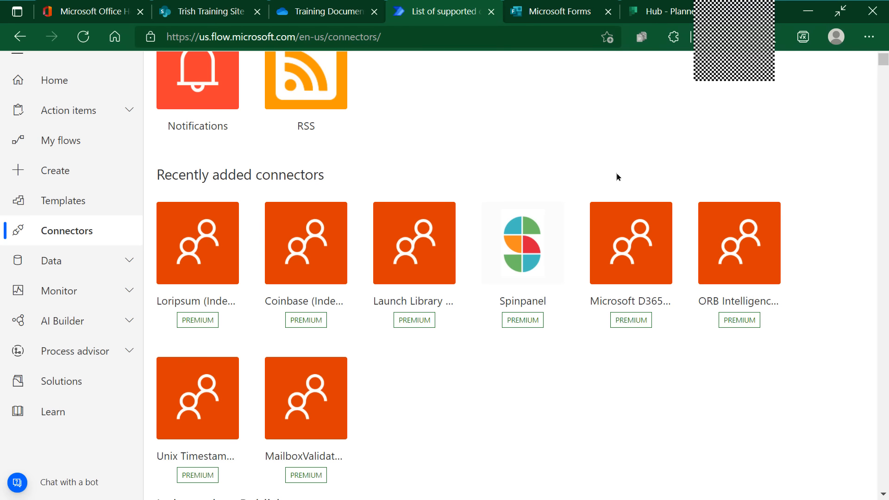
scroll(499, 324, "down", 4)
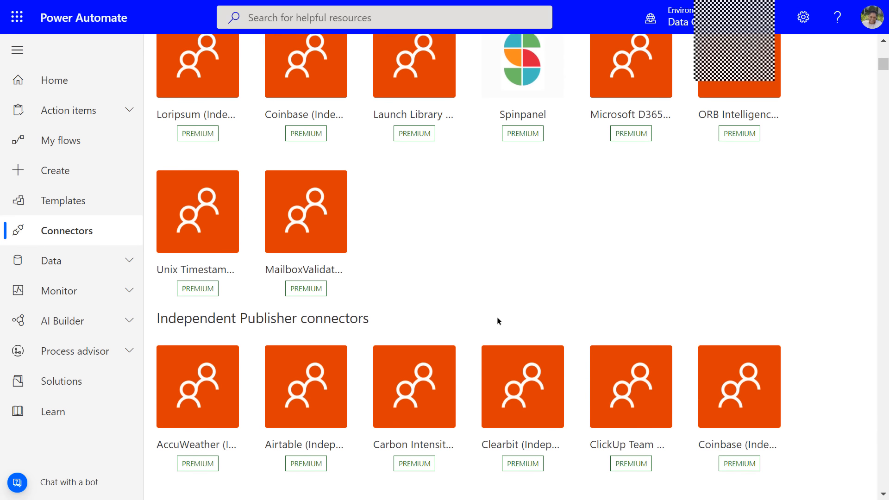
scroll(498, 321, "down", 8)
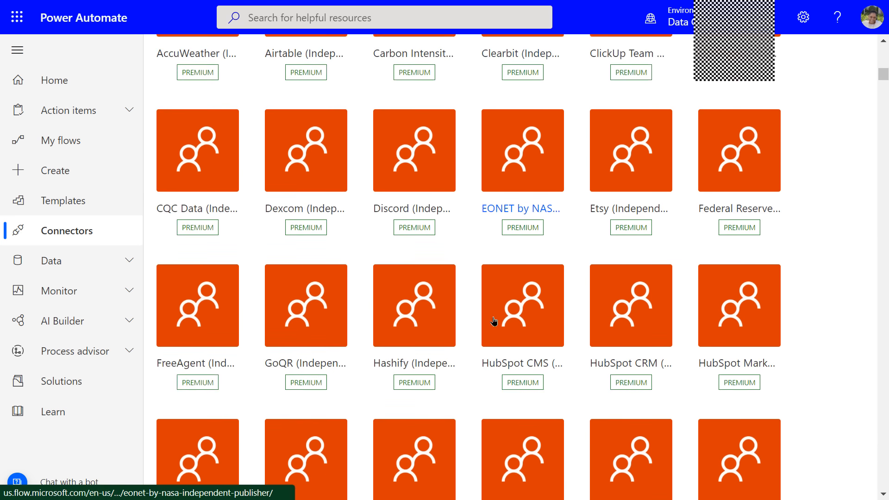
scroll(490, 317, "up", 4)
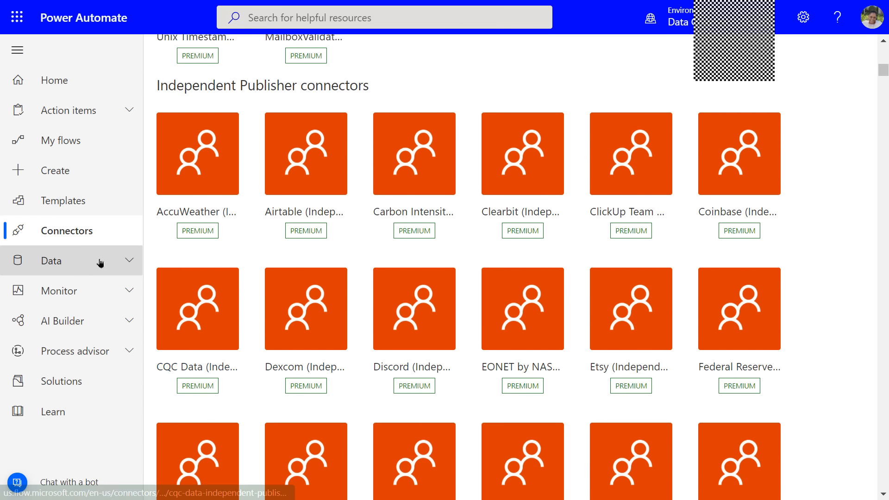
Expand the Data and Monitor navigation groups to review the pages they contain
left_click(68, 267)
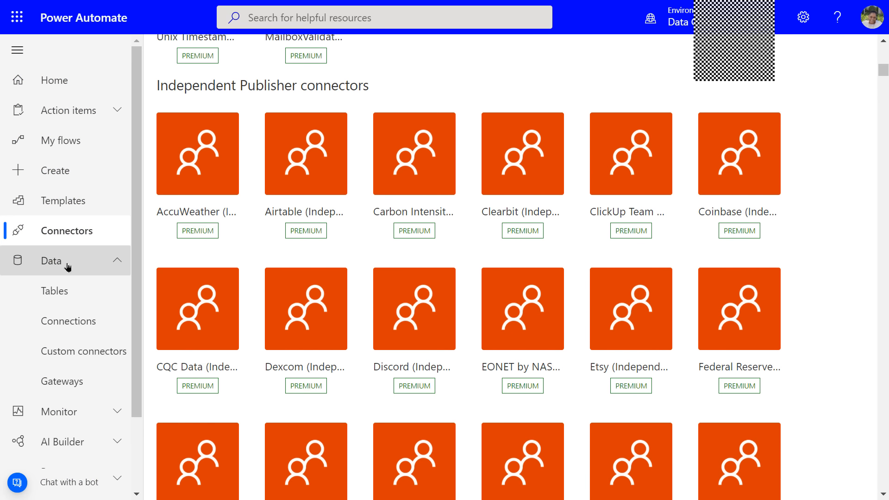
left_click(65, 292)
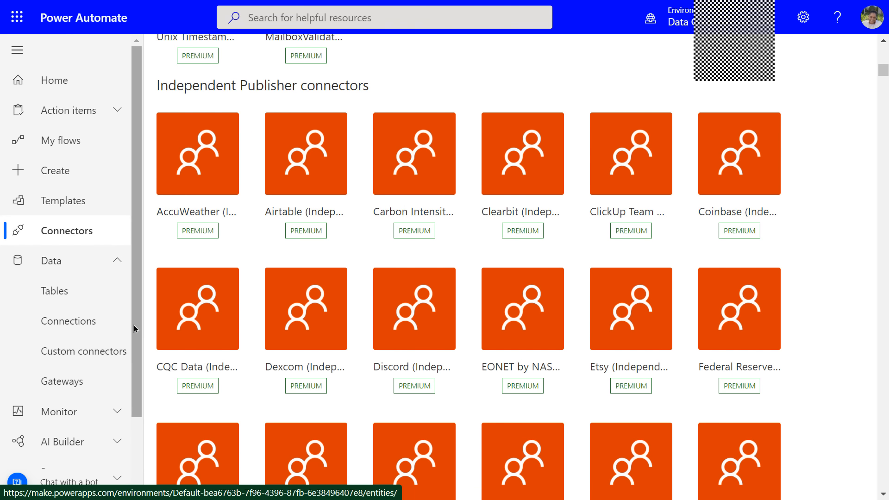
left_click_drag(134, 327, 140, 394)
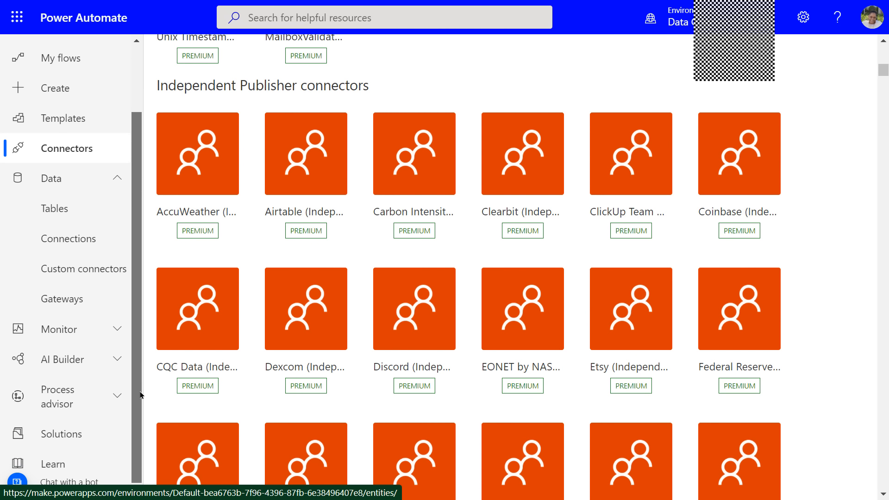
left_click(112, 334)
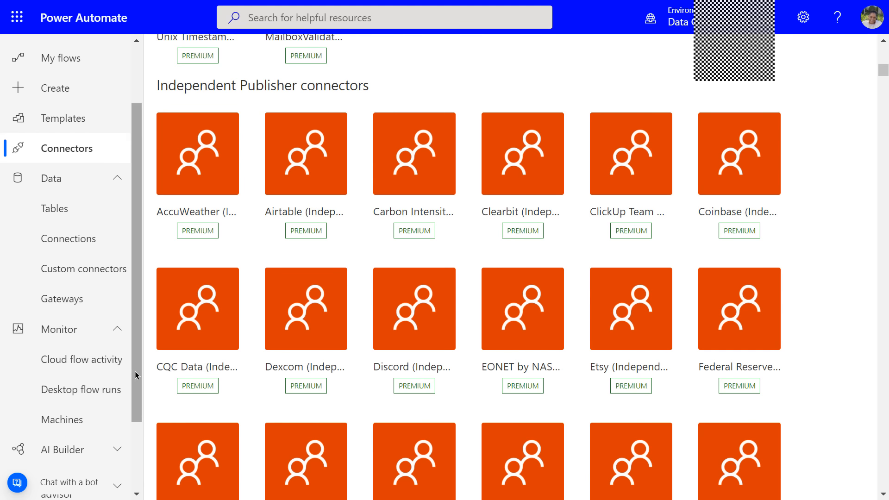
Expand the AI Builder and Process advisor navigation groups and review their entries down to Solutions and Learn
left_click_drag(135, 374, 138, 398)
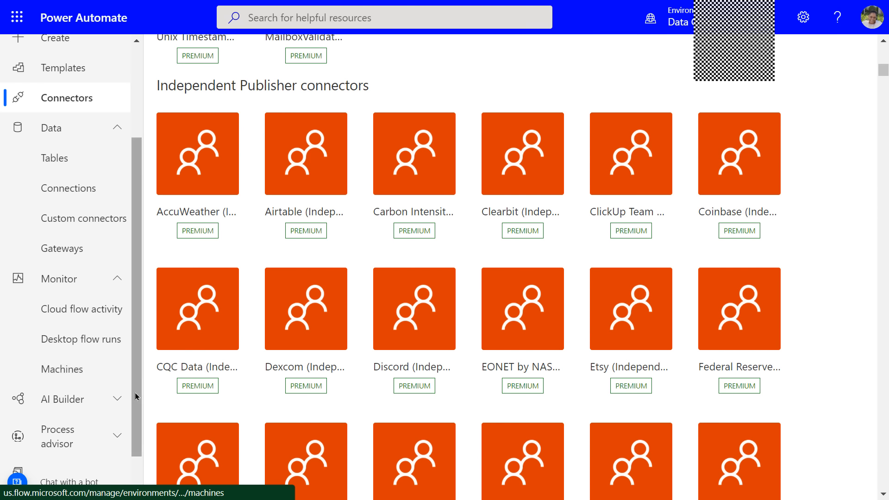
left_click_drag(135, 393, 136, 427)
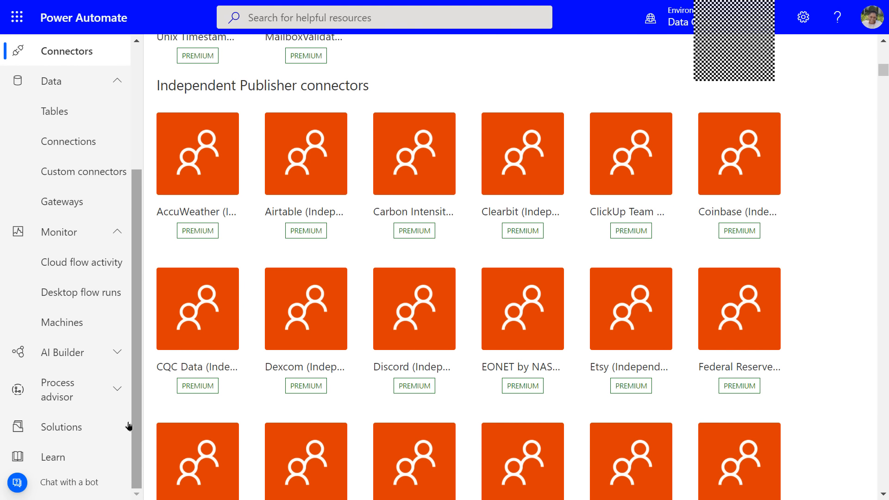
left_click(116, 354)
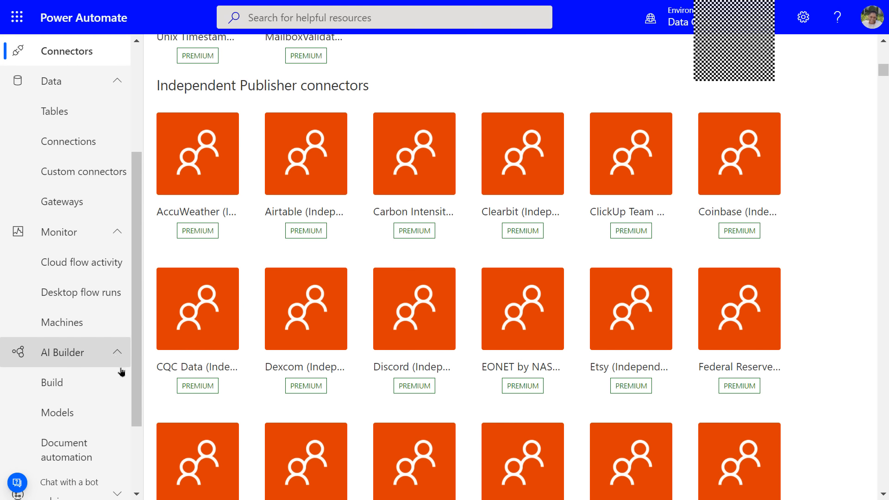
left_click_drag(138, 394, 141, 429)
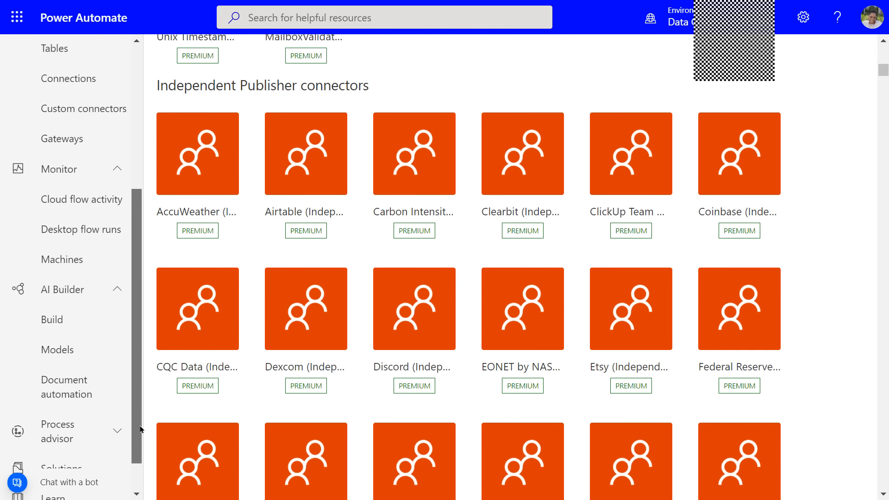
scroll(141, 429, "down", 1)
scroll(137, 430, "down", 1)
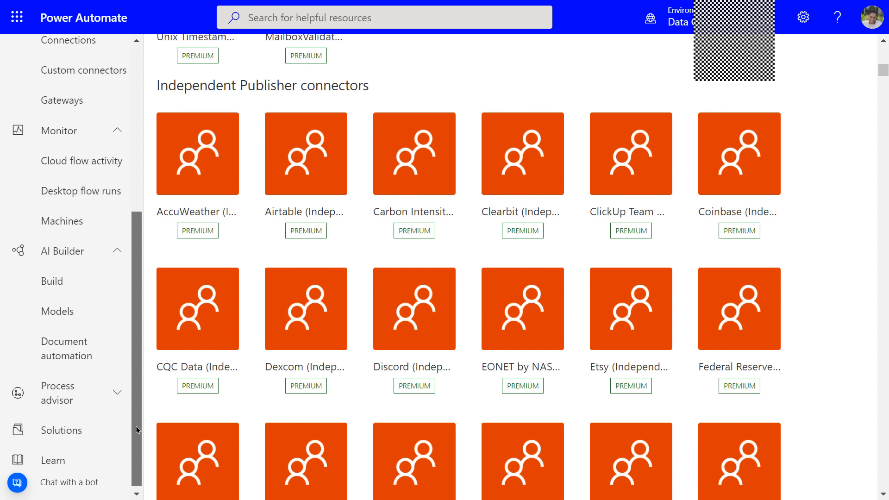
left_click(117, 395)
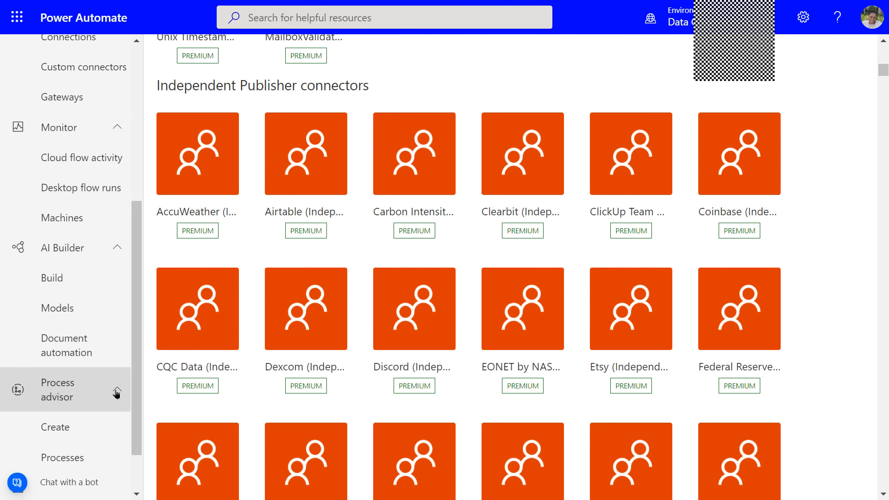
left_click_drag(135, 405, 136, 453)
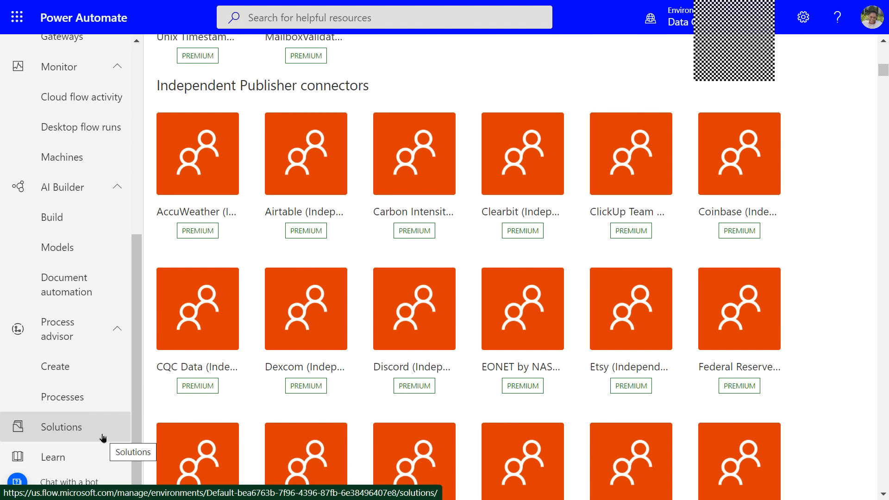
Open the flow creation page and show the Email templates under Start from a template
left_click_drag(134, 410, 168, 152)
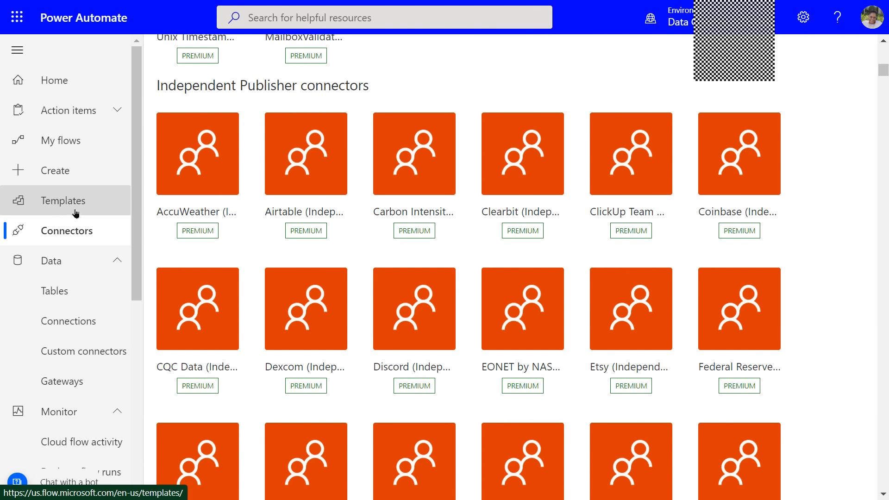
left_click(60, 172)
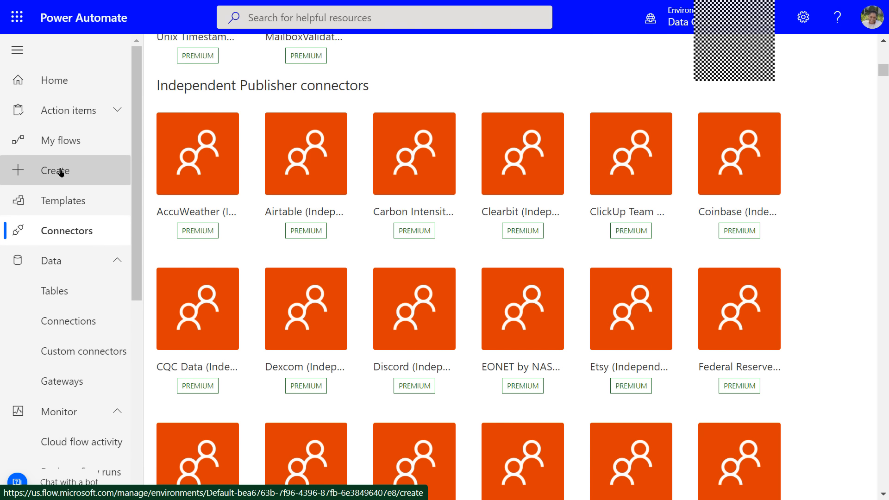
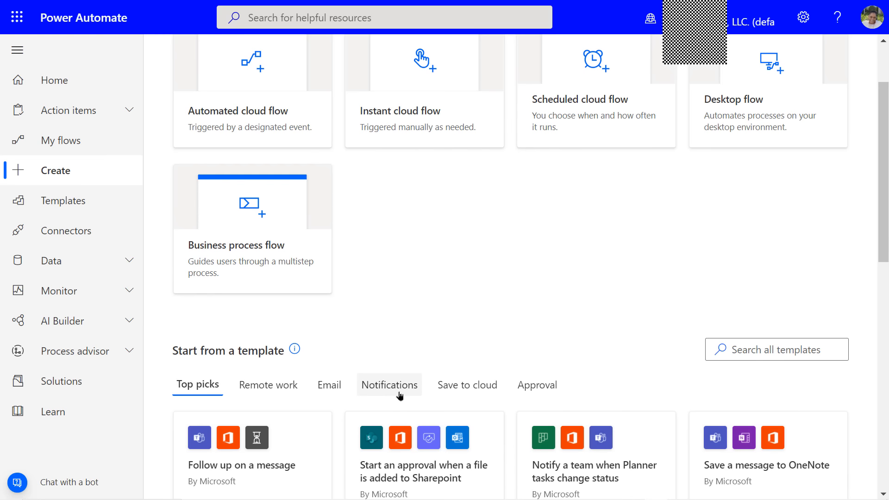
scroll(398, 395, "down", 3)
scroll(381, 359, "down", 2)
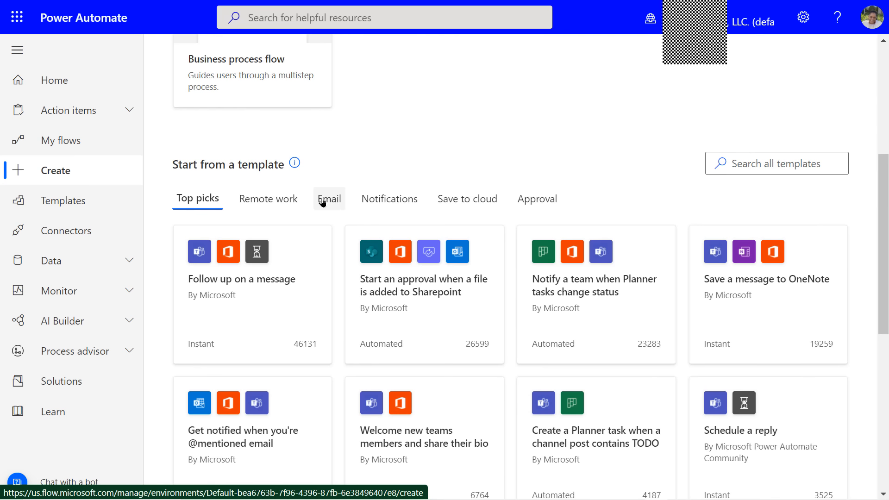
left_click(323, 202)
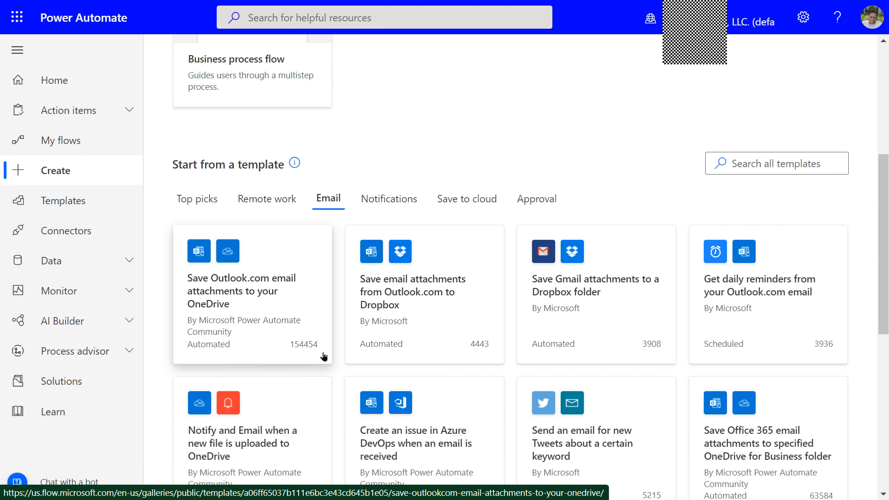
Choose the template "Save Office 365 email attachments to specified OneDrive for Business folder" and continue with its listed connections into the flow editor
scroll(594, 366, "down", 3)
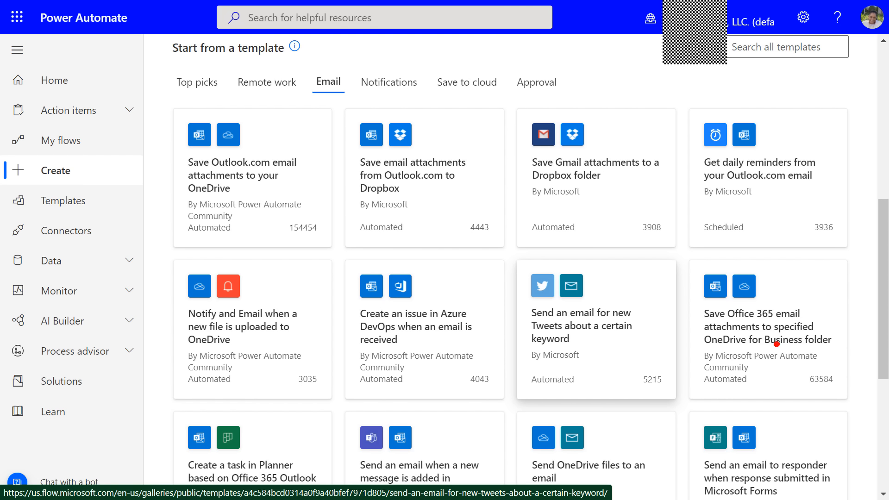
left_click_drag(777, 344, 784, 420)
key("Escape")
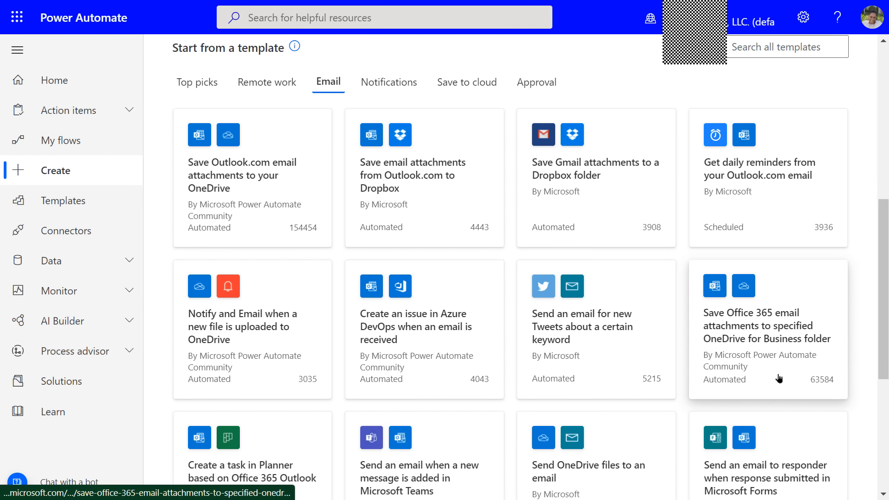
left_click(779, 378)
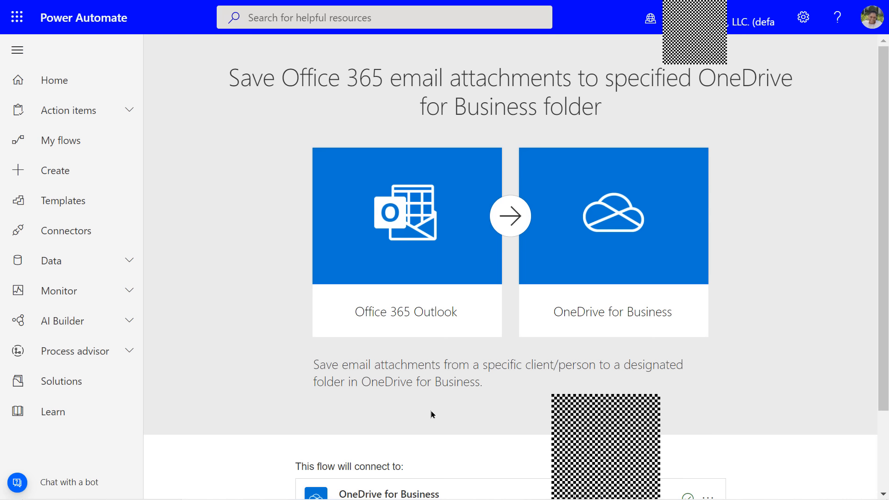
scroll(431, 413, "down", 2)
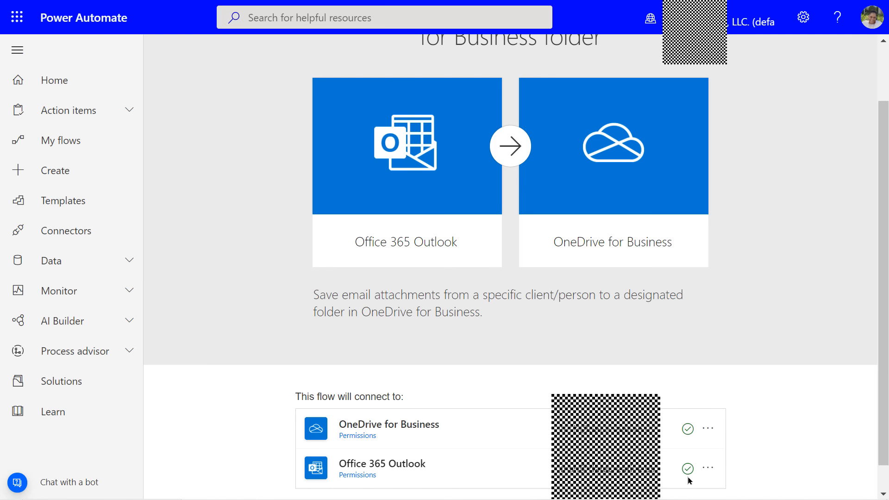
mouse_move(689, 479)
scroll(689, 479, "down", 1)
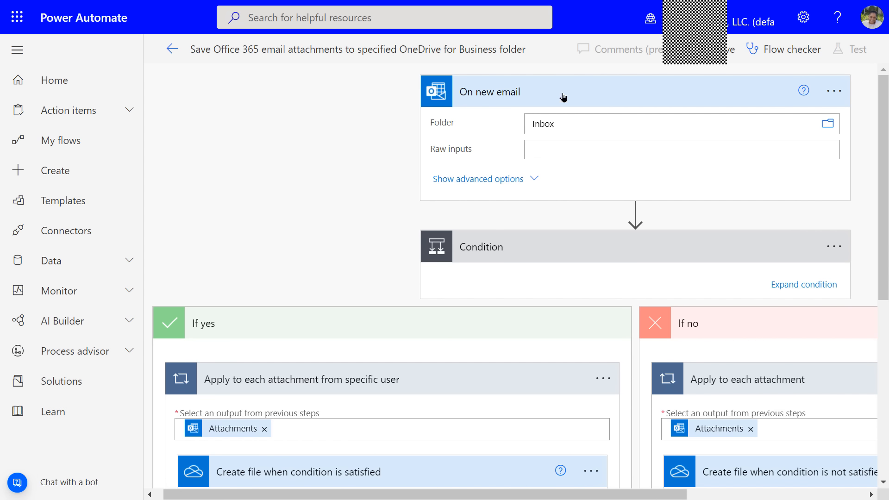
Review the On new email trigger's settings, including its advanced options, and hide the advanced options again
left_click(596, 99)
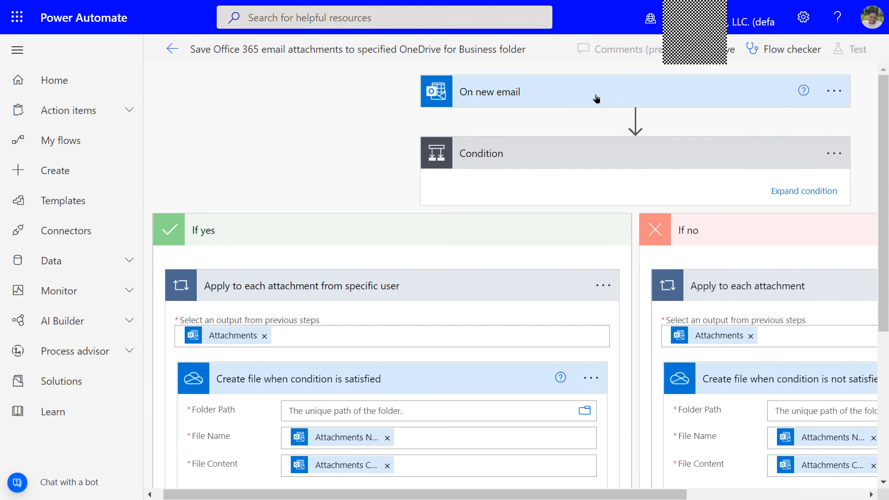
left_click(597, 96)
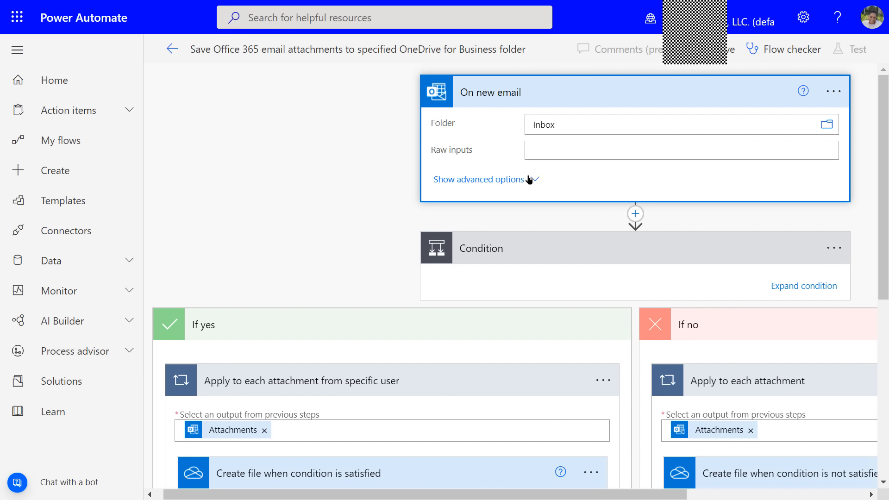
left_click(505, 179)
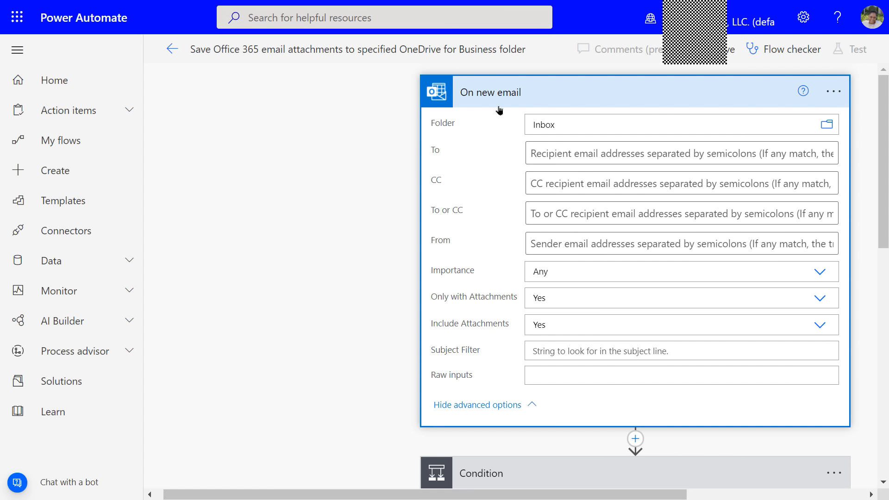
left_click(466, 406)
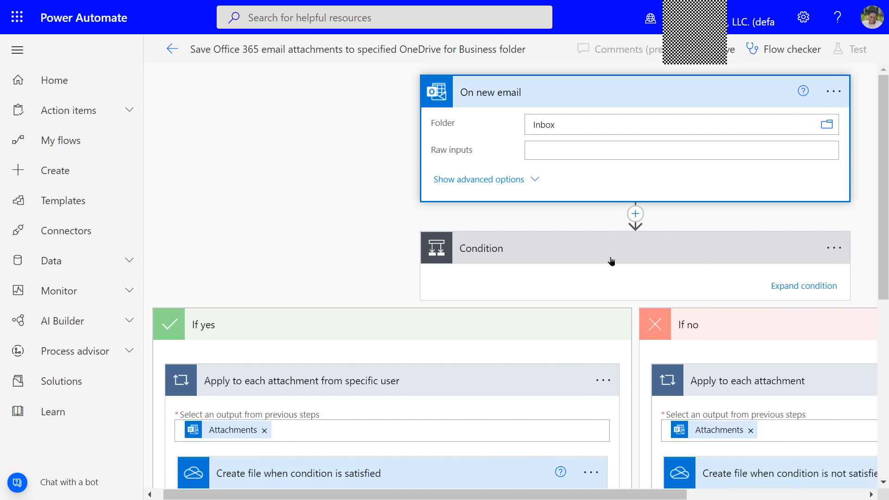
Expand the Condition and examine the Create file actions in its If yes and If no branches
left_click(795, 293)
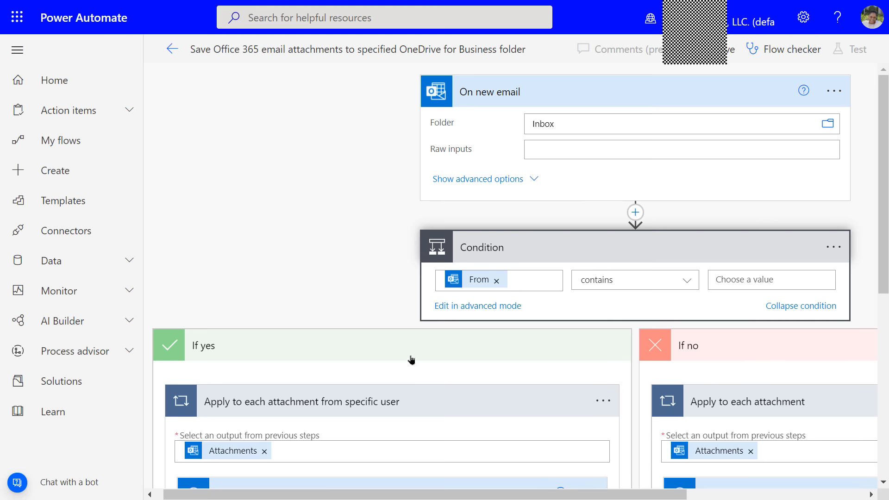
scroll(412, 360, "down", 2)
scroll(410, 357, "down", 1)
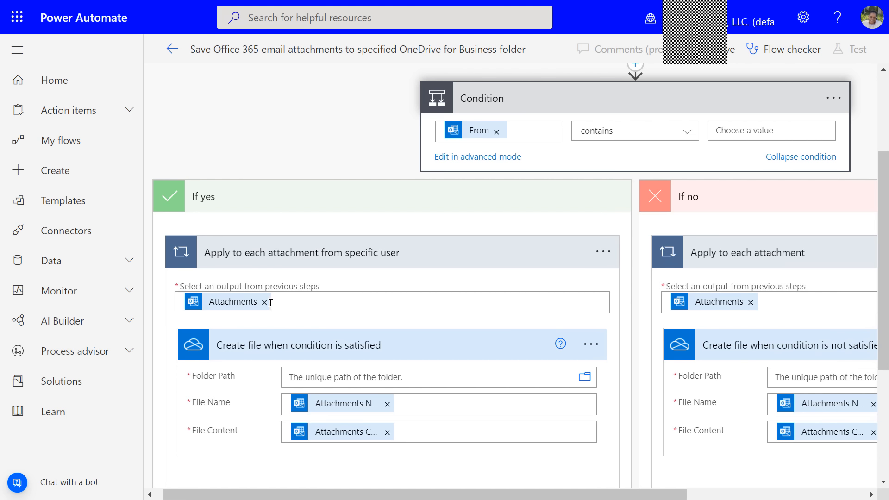
mouse_move(271, 313)
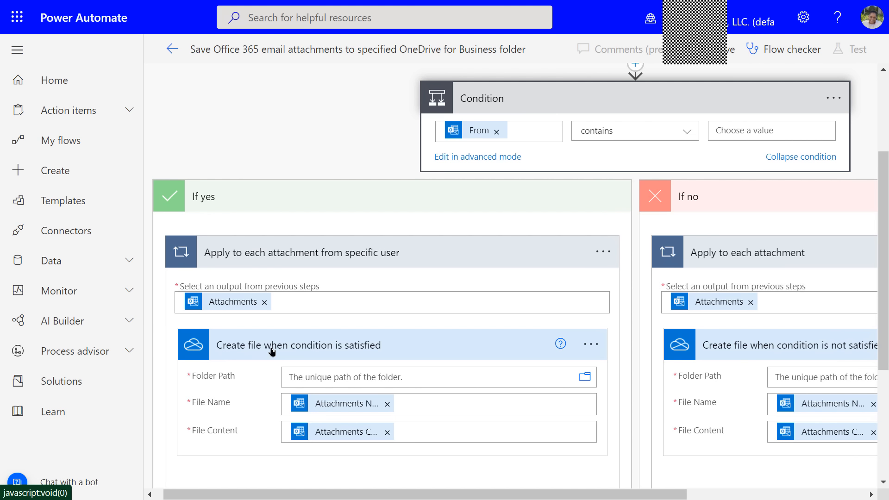
left_click(417, 378)
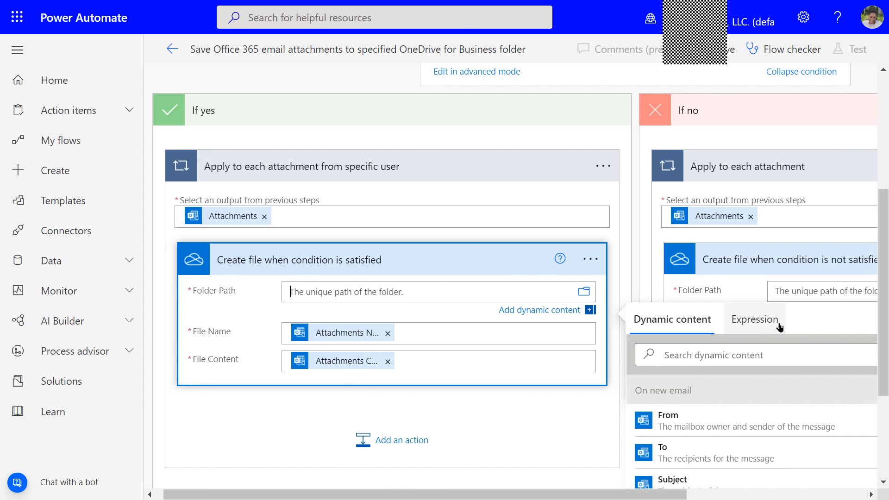
left_click_drag(616, 496, 756, 486)
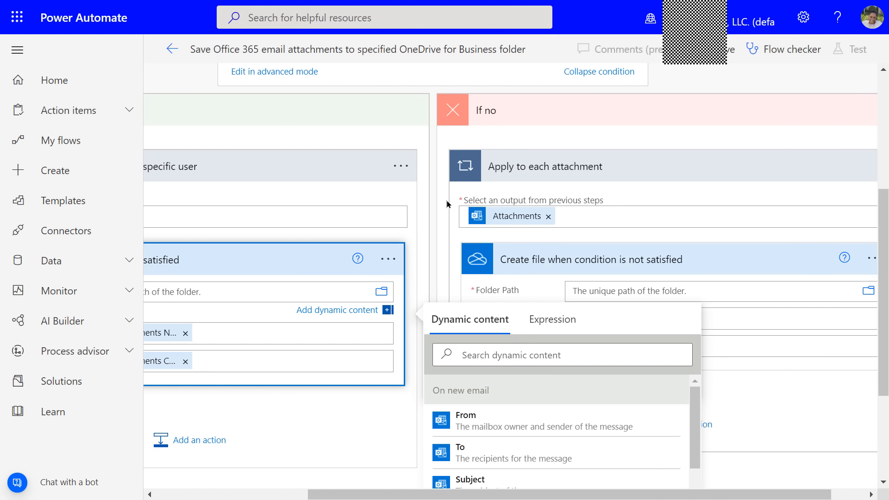
scroll(545, 234, "down", 1)
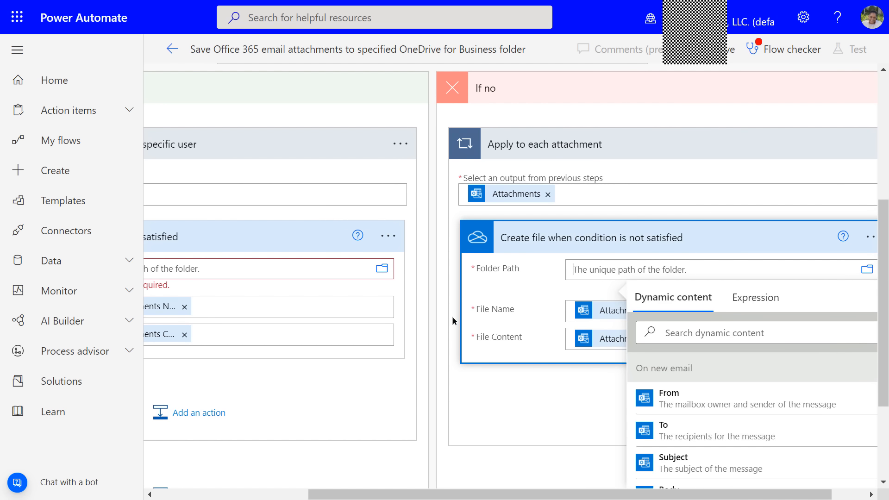
Delete the Condition step from the flow together with its If yes and If no branches
scroll(429, 309, "up", 2)
scroll(430, 310, "up", 2)
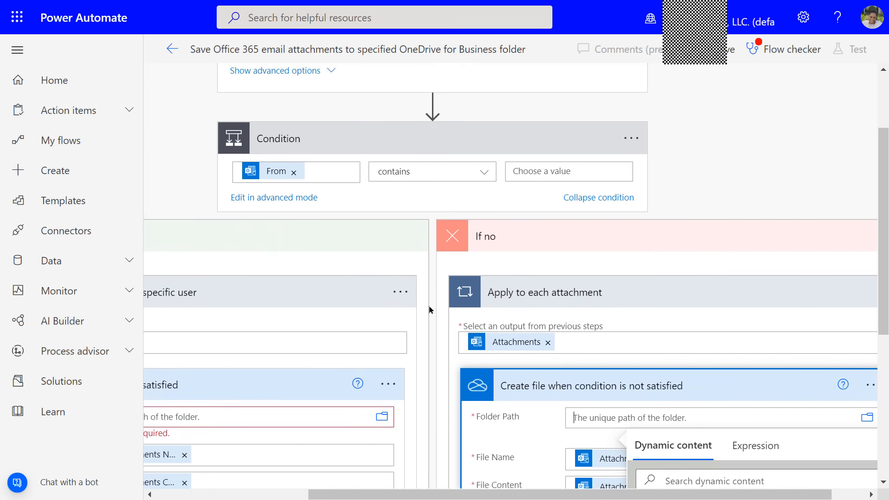
scroll(417, 295, "up", 2)
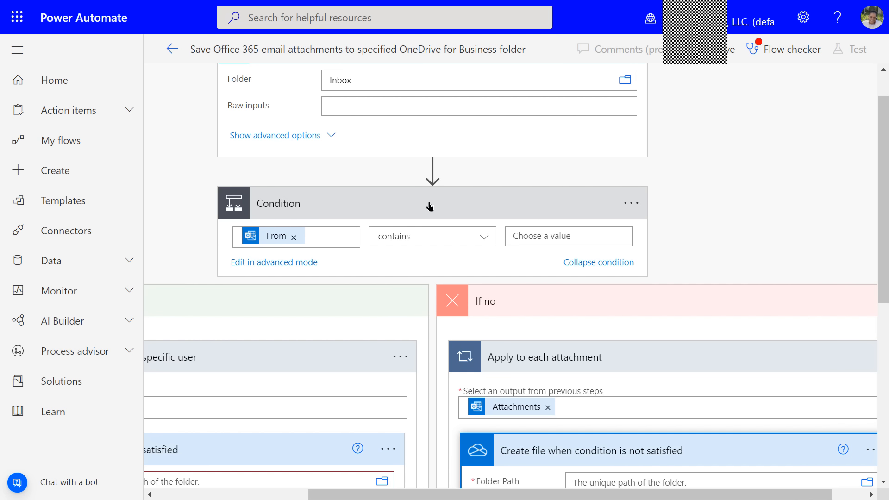
left_click(631, 204)
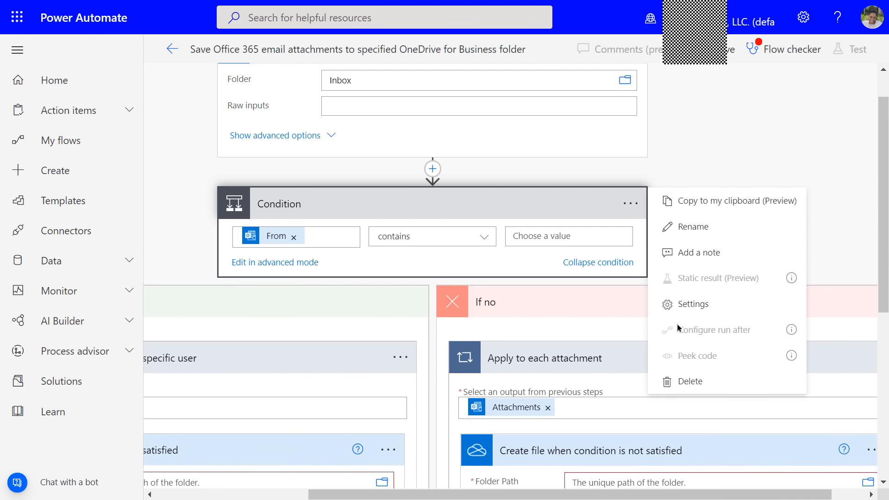
left_click(692, 382)
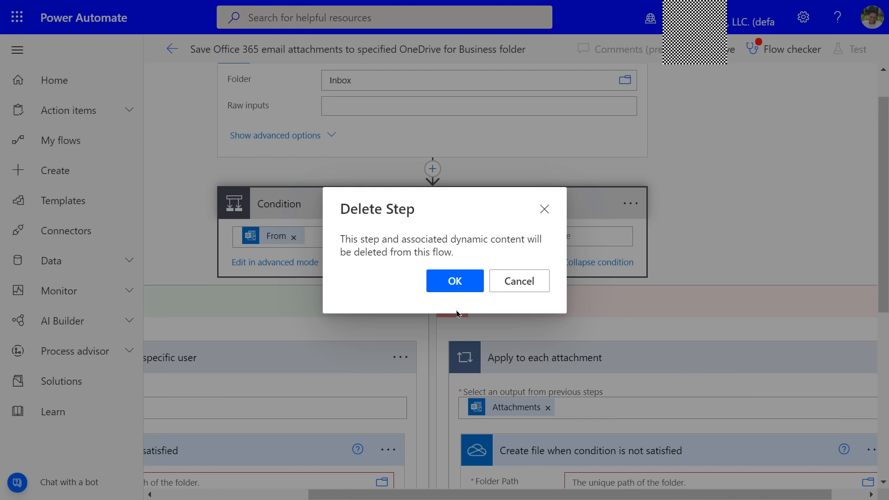
left_click(448, 284)
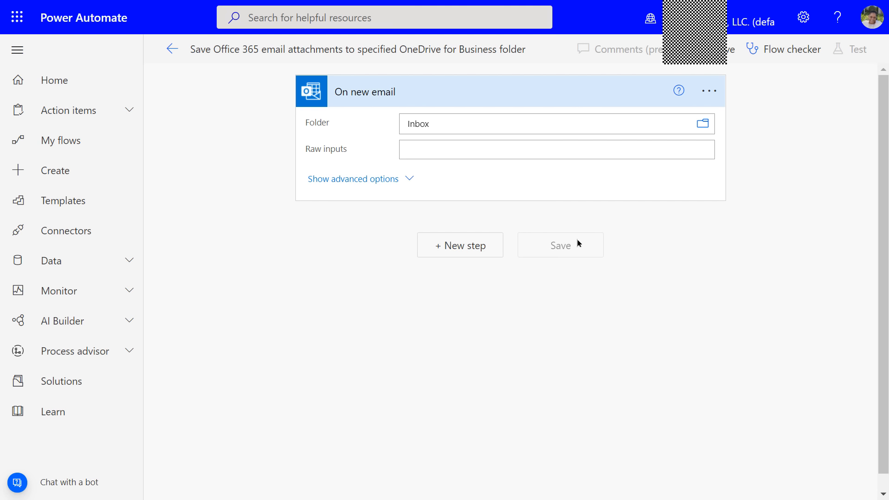
Add a new step after the trigger, searching for "onedrive" and using the OneDrive for Business Create file action
left_click(454, 251)
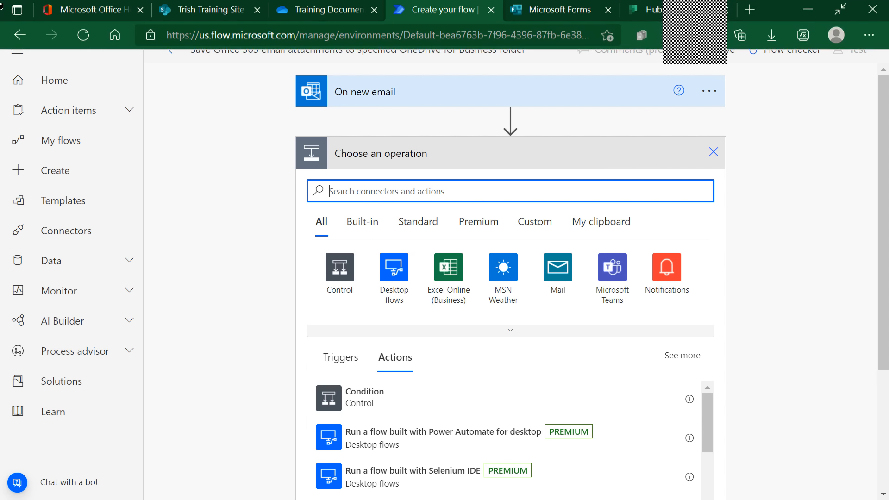
mouse_move(1, 4)
type("one")
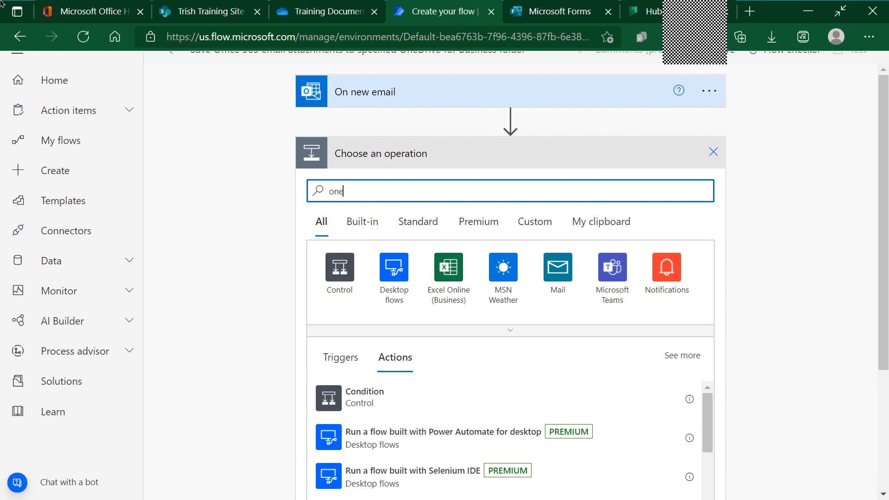
type("drive")
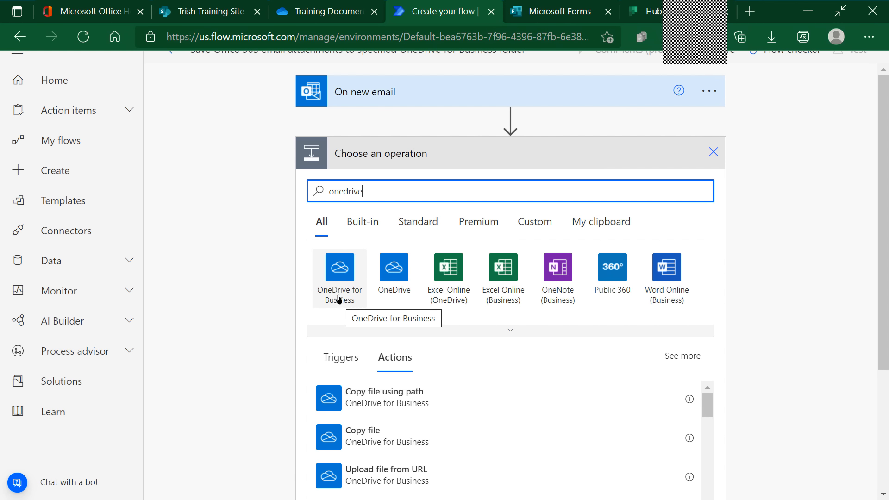
left_click(337, 273)
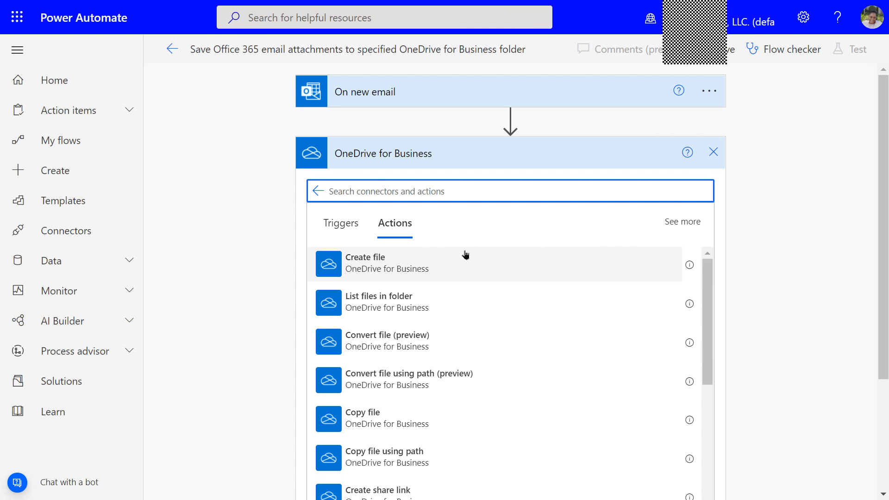
left_click(366, 265)
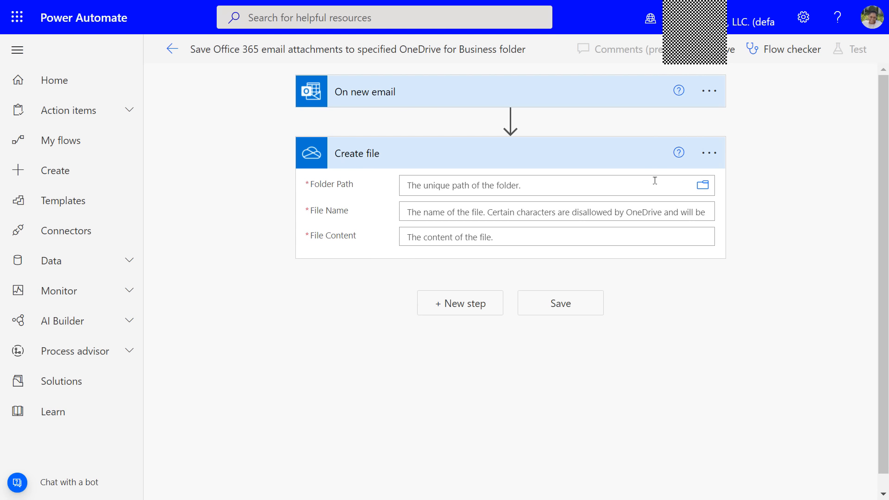
Set the Create file action's folder path to /Training Documents/My Email Attachments
left_click(702, 187)
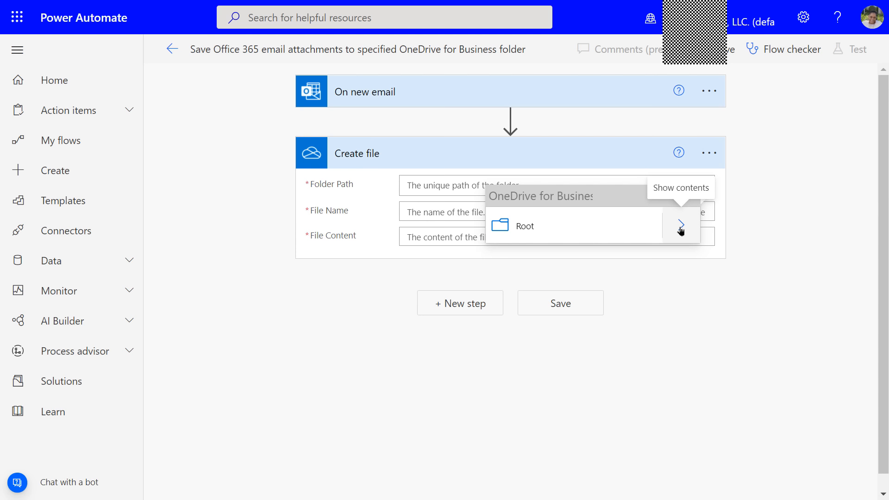
left_click(682, 227)
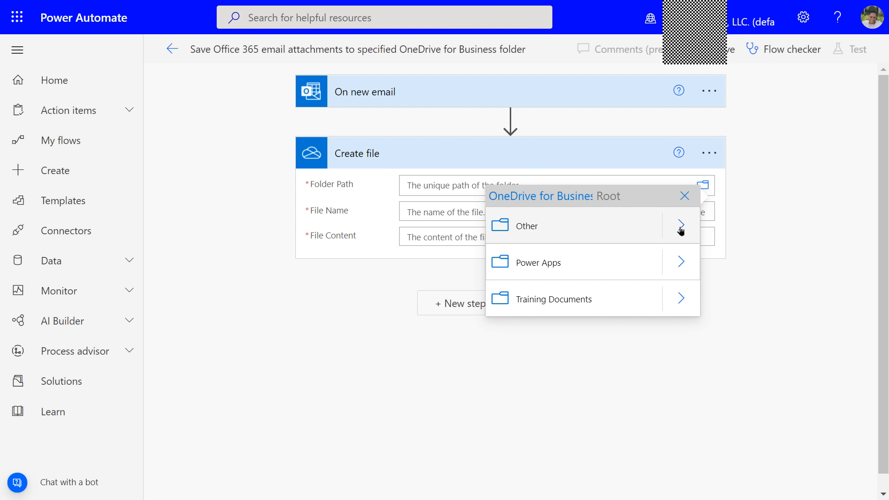
left_click(680, 299)
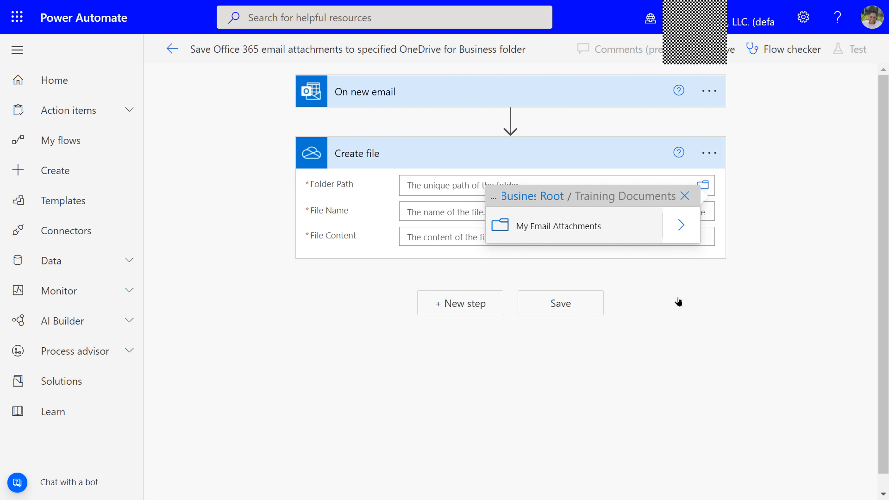
left_click(536, 230)
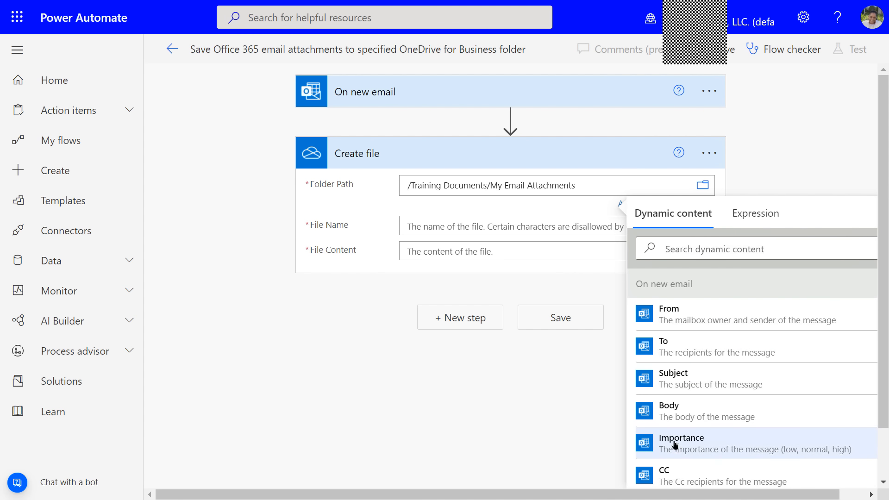
Set the Create file action's File Name to the trigger's Attachments Name dynamic content
left_click(416, 226)
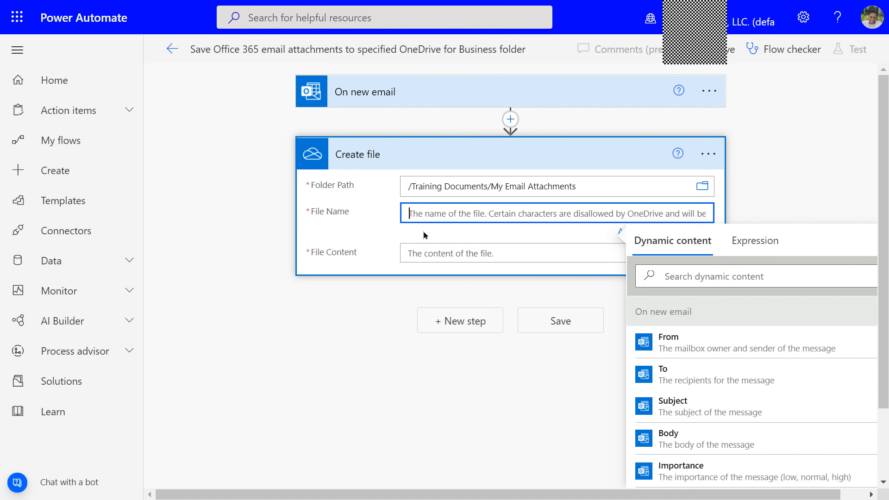
scroll(737, 373, "down", 2)
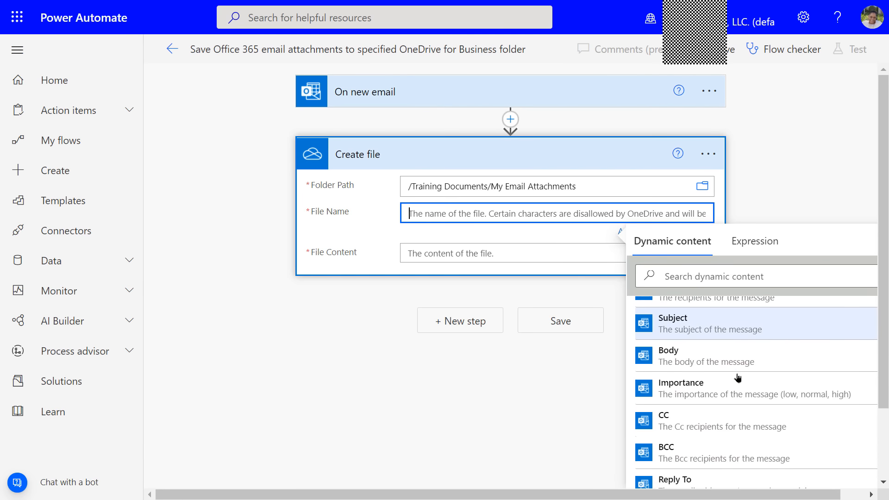
scroll(738, 379, "down", 3)
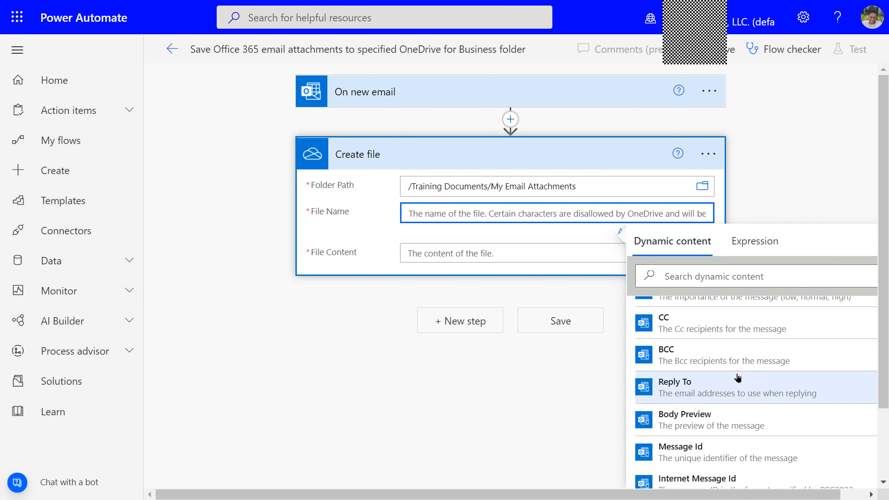
scroll(738, 378, "down", 4)
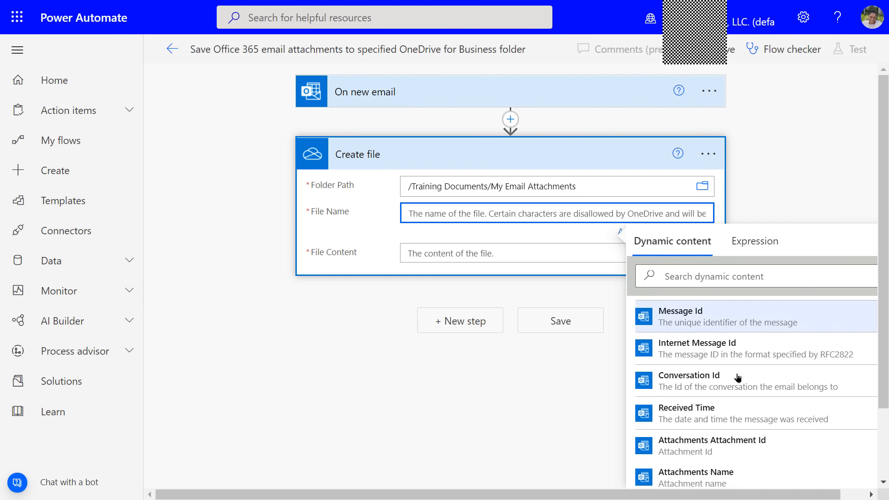
scroll(738, 378, "down", 4)
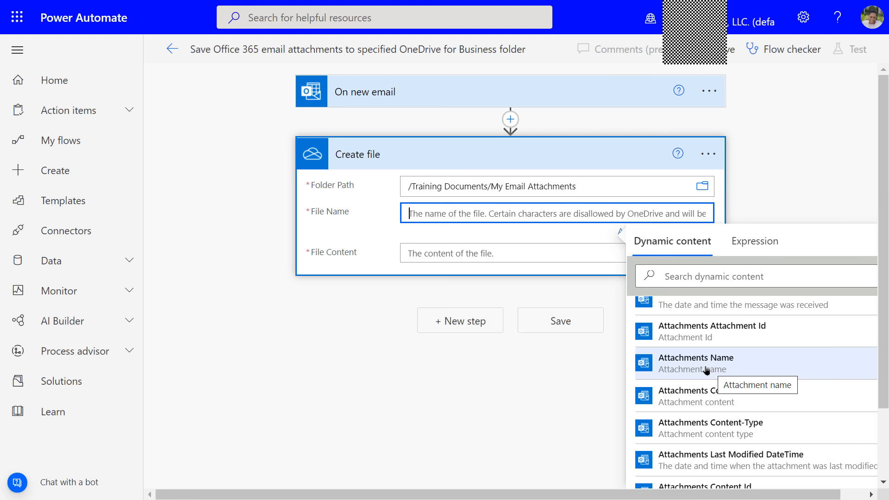
left_click(668, 364)
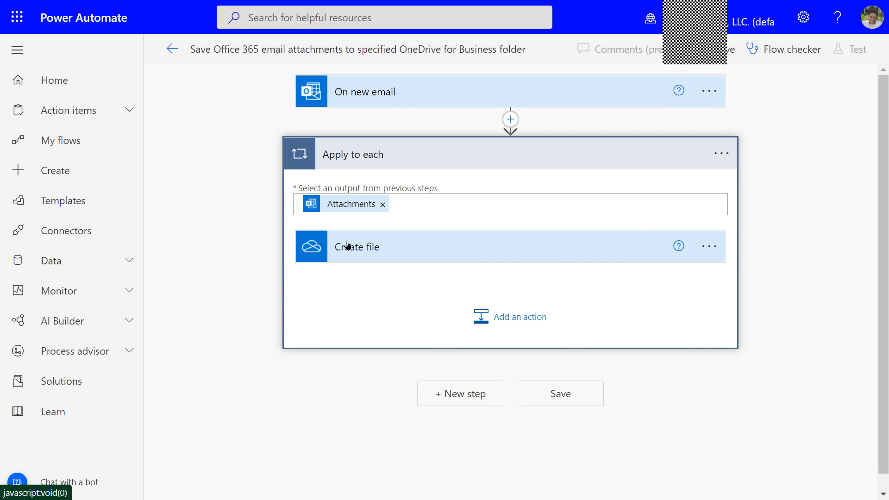
Expand Create file inside the Apply to each loop and set its File Content to the Attachments Content dynamic content
left_click(372, 246)
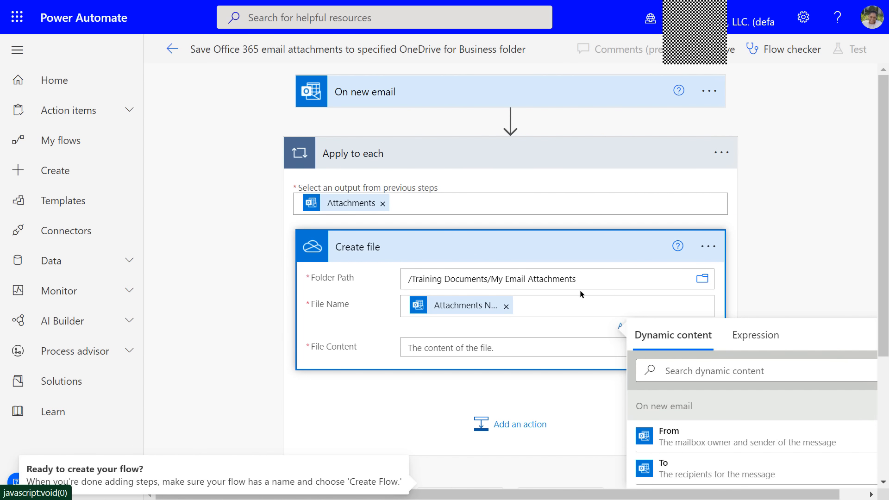
left_click(419, 349)
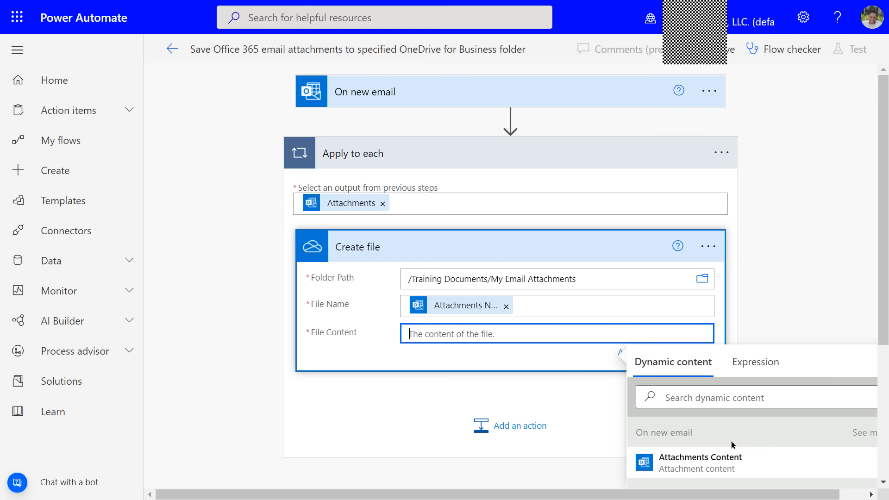
scroll(739, 437, "down", 2)
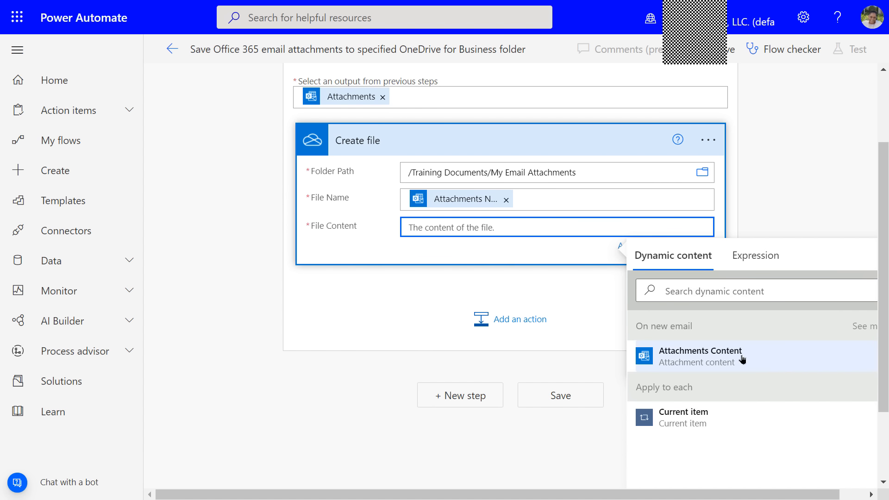
left_click(679, 361)
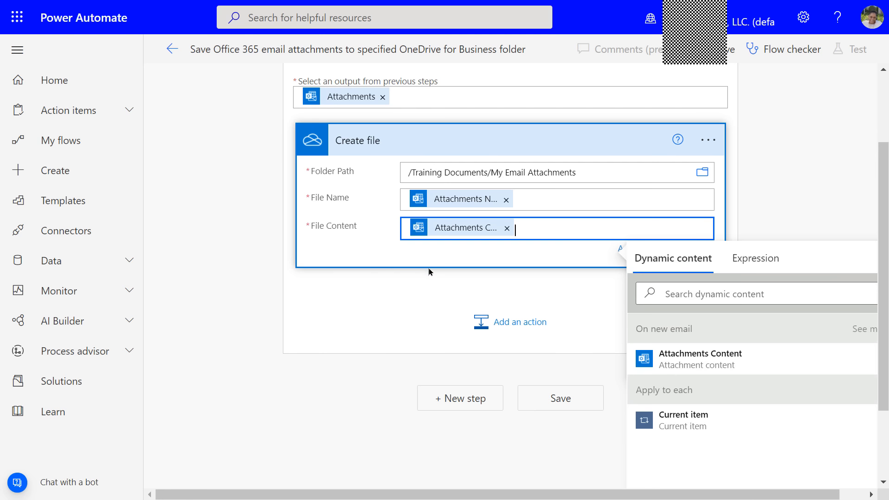
scroll(433, 274, "up", 2)
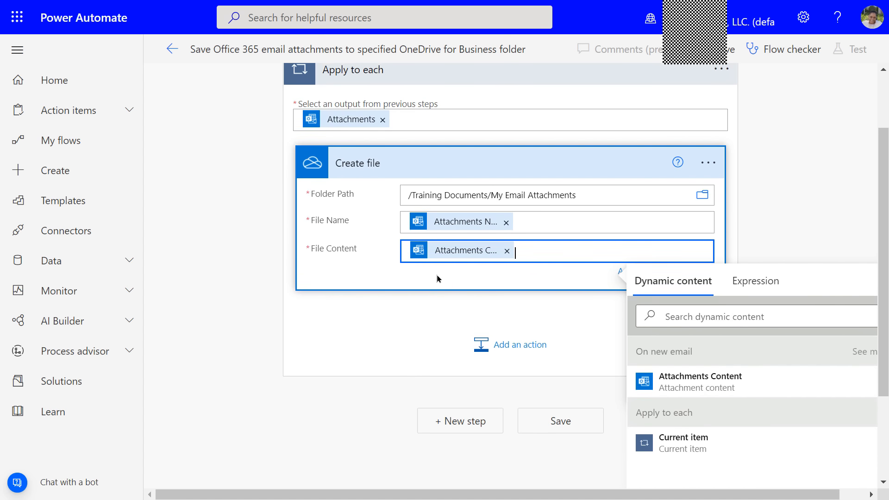
scroll(438, 277, "up", 3)
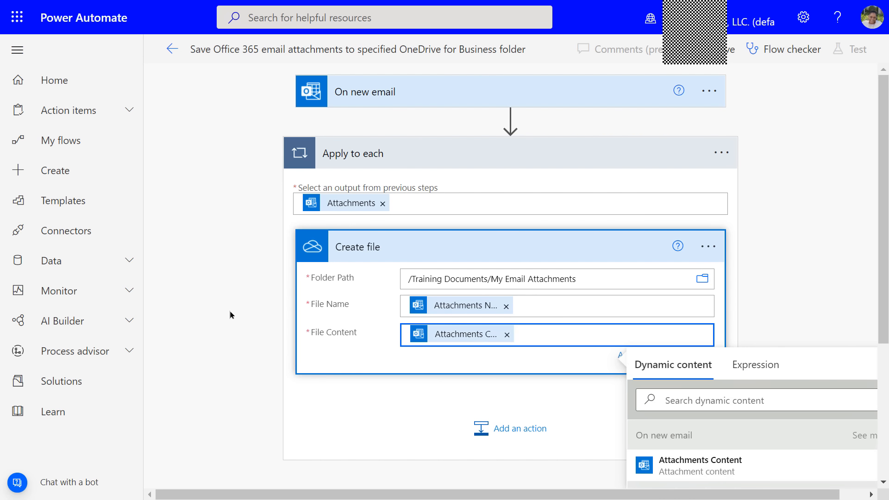
Save the email attachments flow
scroll(230, 312, "down", 2)
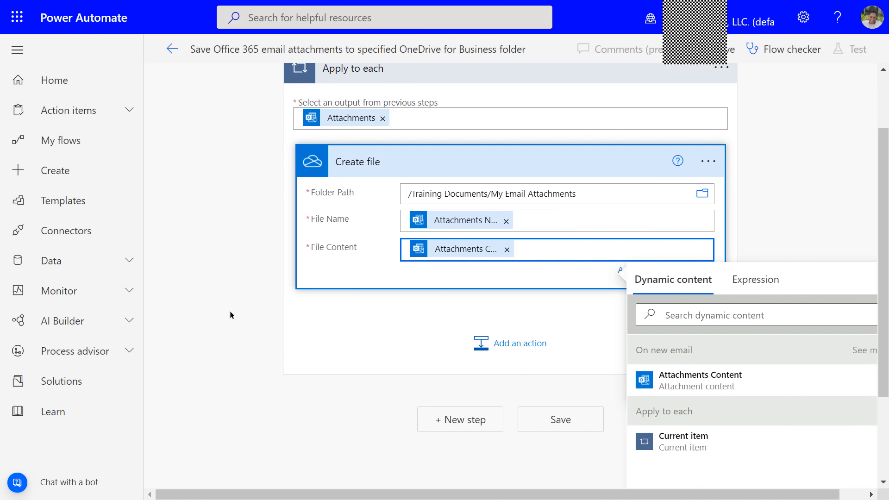
scroll(230, 310, "down", 1)
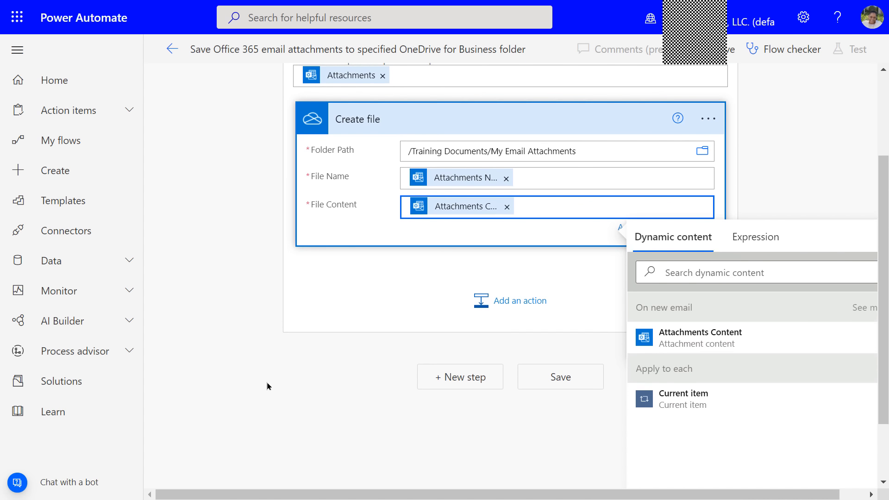
left_click(561, 376)
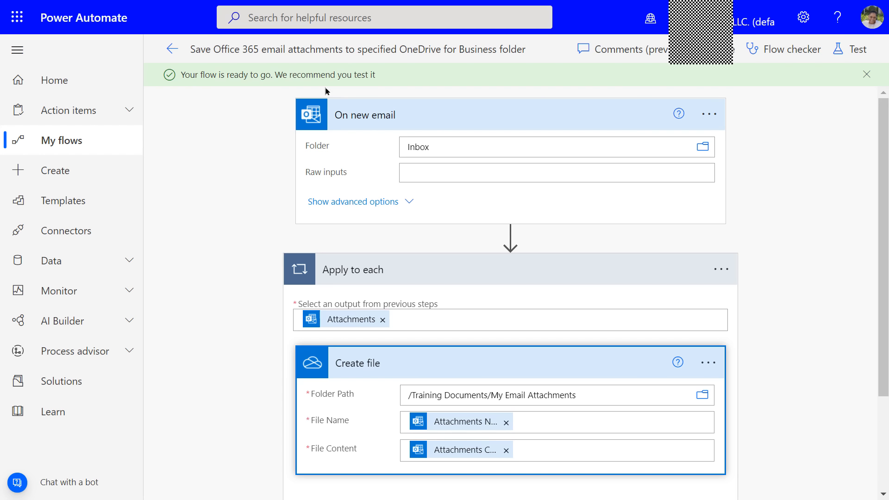
left_click(695, 147)
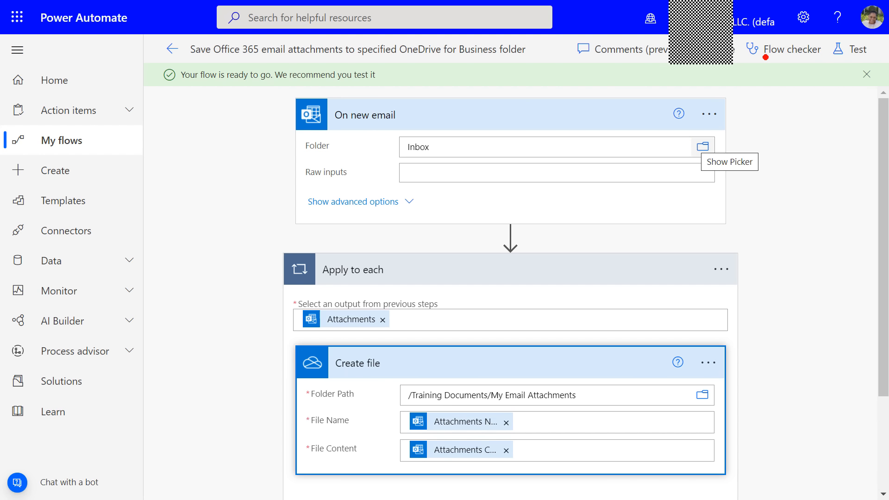
mouse_move(770, 58)
left_mouse_down()
mouse_move(790, 126)
mouse_move(792, 119)
left_mouse_up()
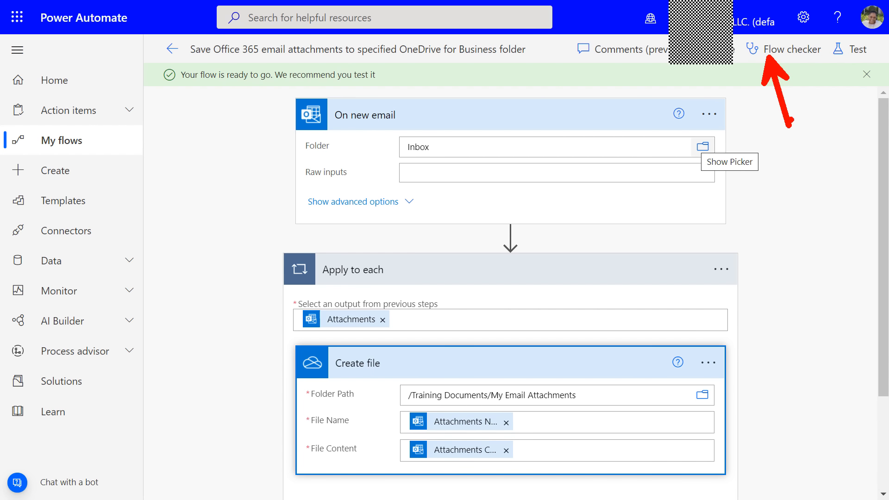
key("Escape")
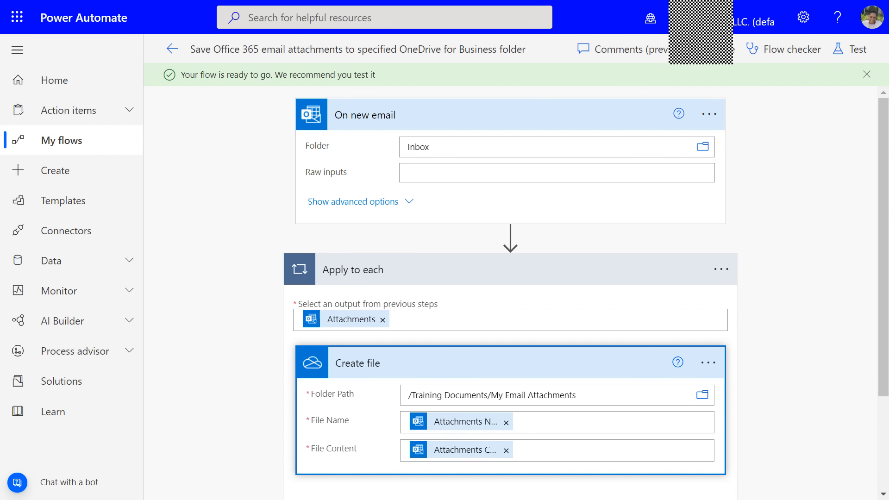
Run a manual test of the saved flow and dismiss the notification bars
left_click(866, 77)
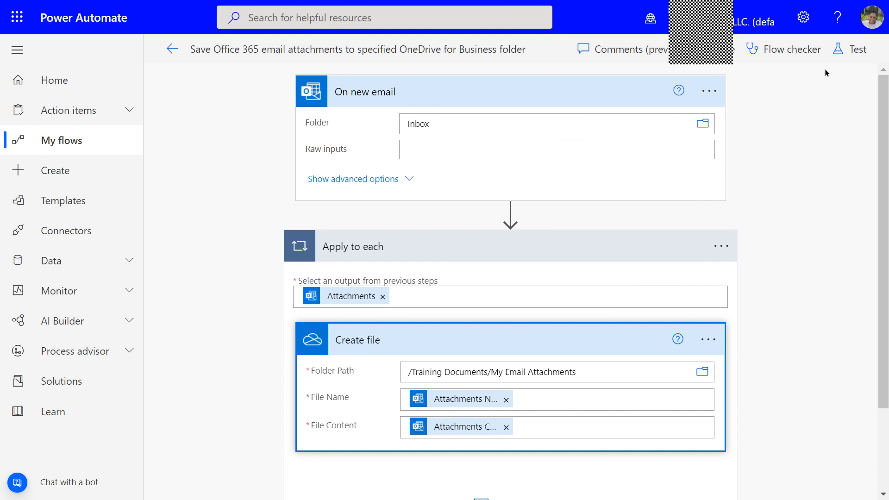
left_click(844, 54)
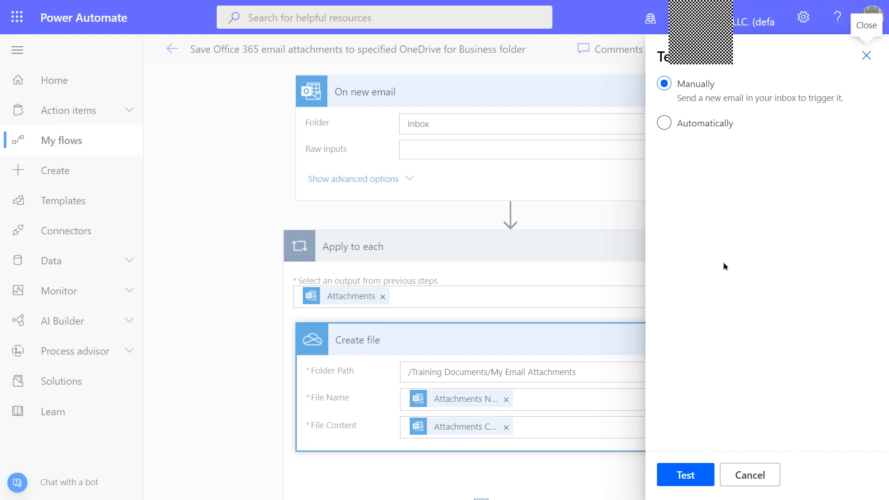
left_click(686, 476)
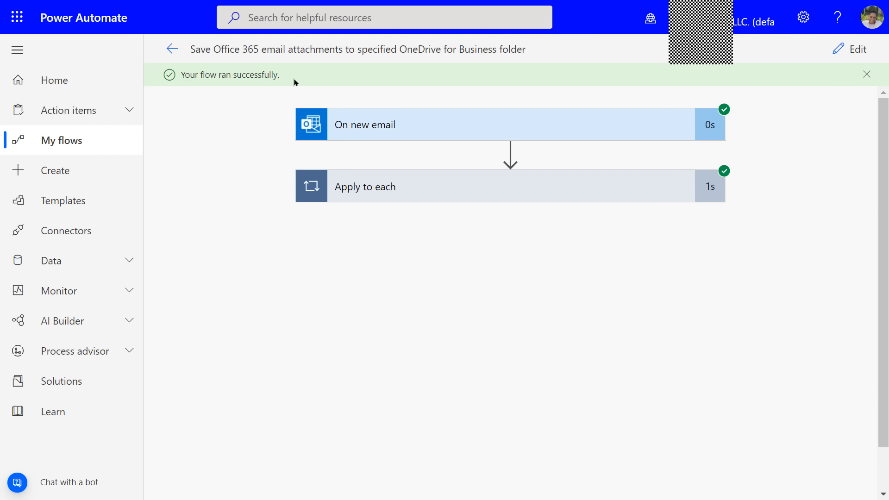
left_click(866, 75)
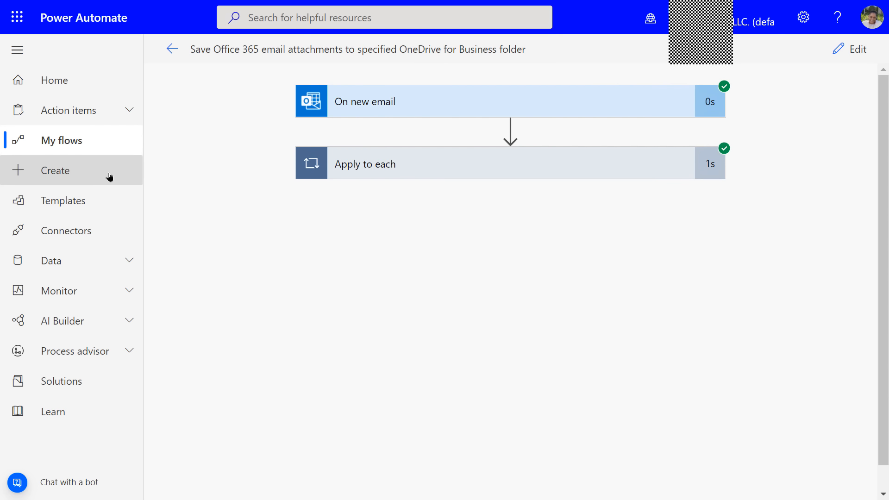
Return to the flow's details page and examine its 28-day run history
left_click(172, 50)
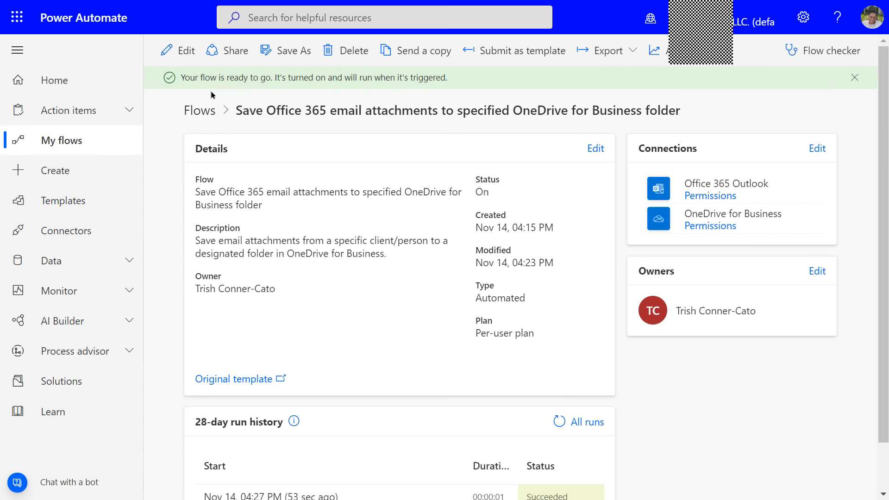
left_click(855, 79)
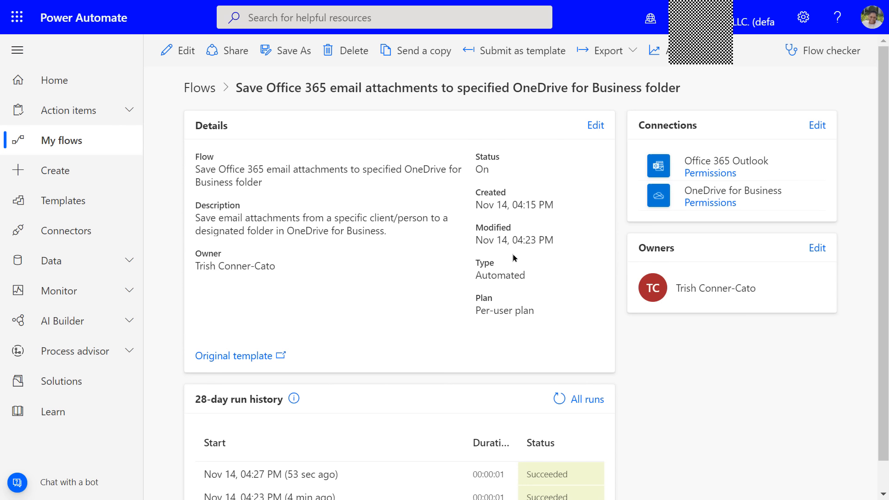
scroll(446, 317, "down", 2)
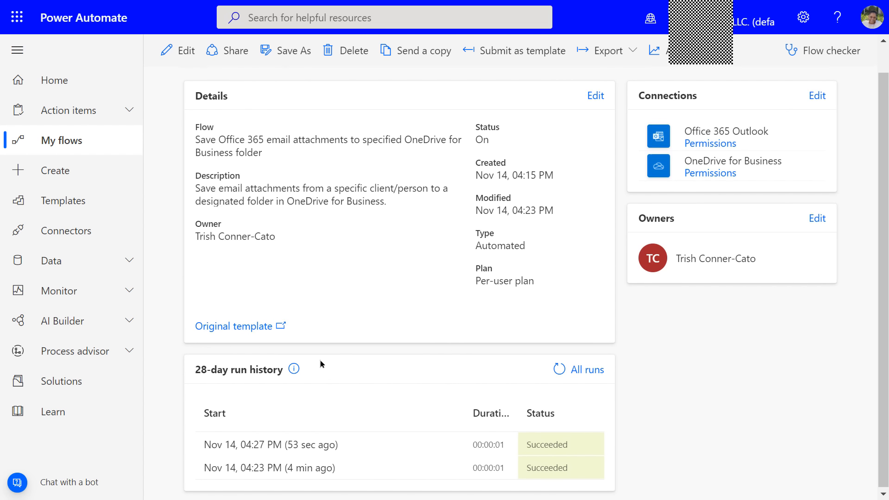
scroll(320, 359, "up", 1)
scroll(319, 360, "down", 1)
scroll(318, 364, "up", 1)
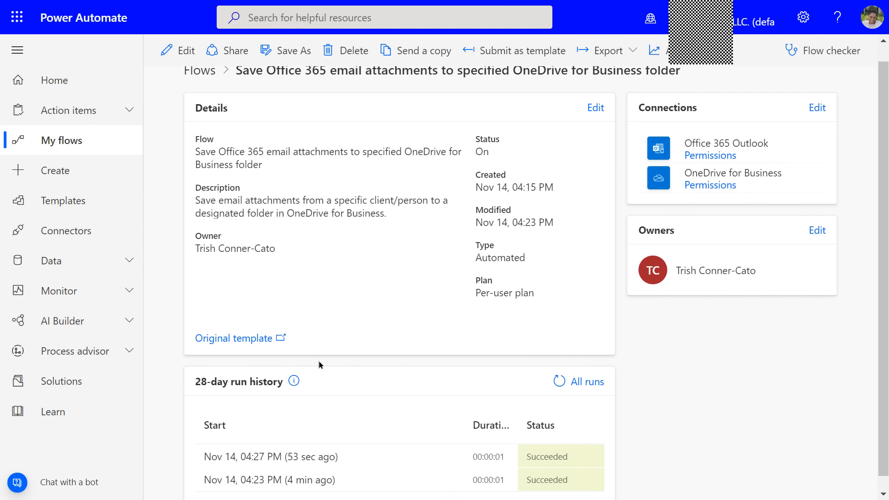
scroll(352, 429, "down", 1)
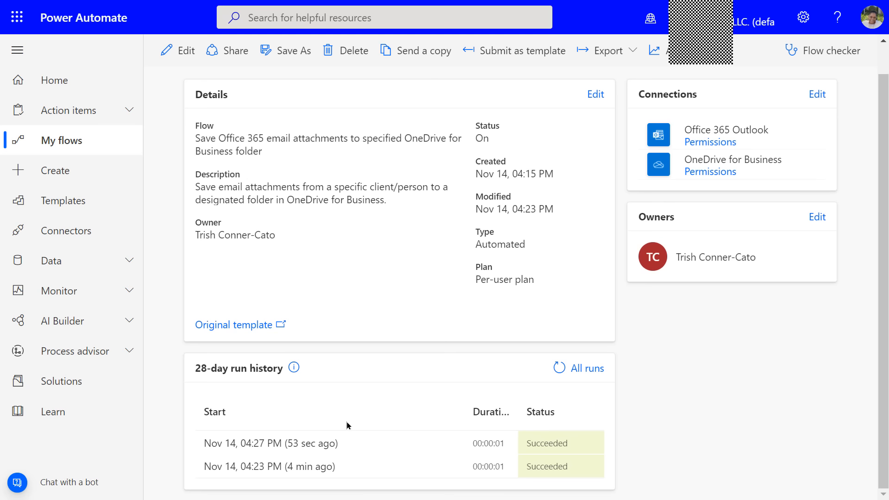
scroll(348, 423, "up", 1)
scroll(347, 428, "down", 1)
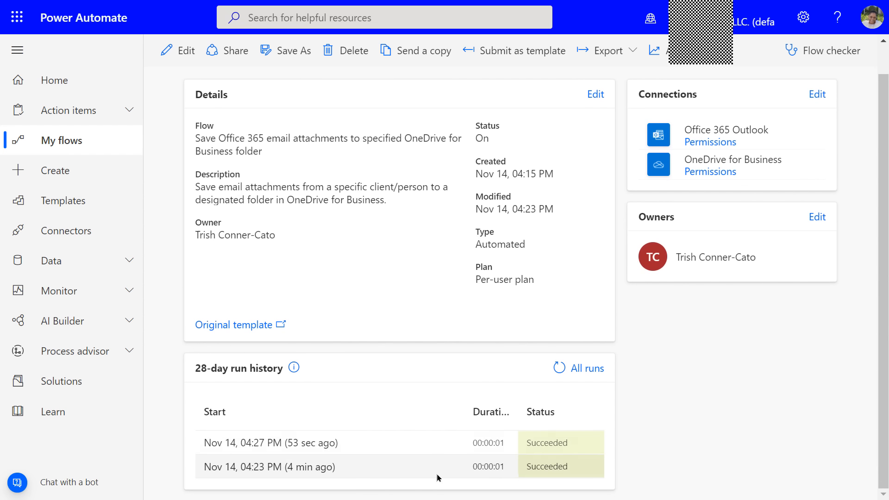
scroll(445, 430, "up", 1)
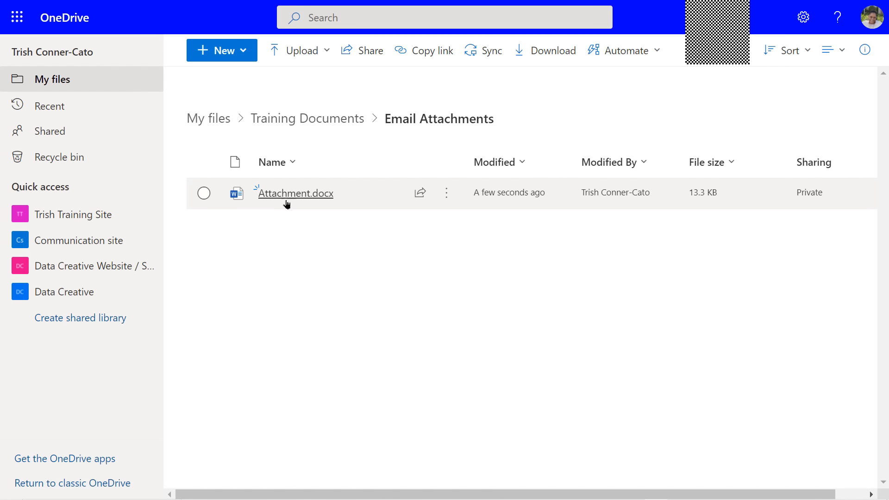
Check the Attachment.docx entry in OneDrive's Training Documents > Email Attachments folder, and switch back to the flow's page in Power Automate
mouse_move(283, 203)
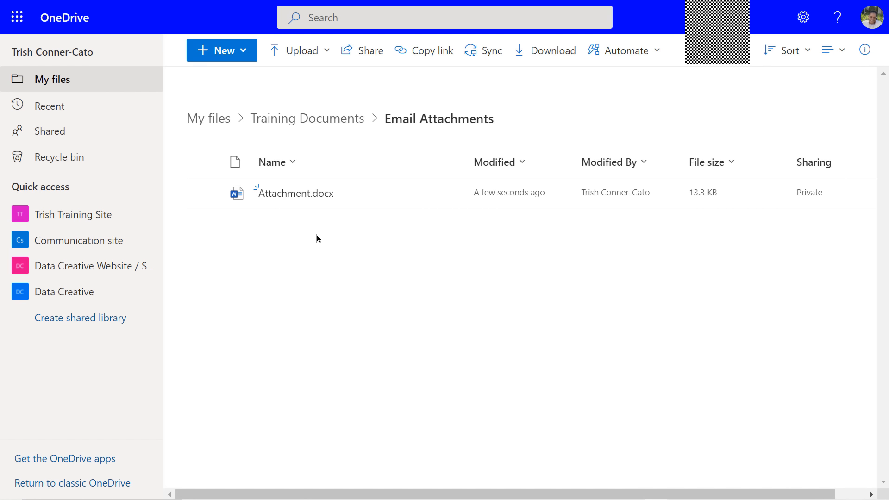
key("ctrl+Tab")
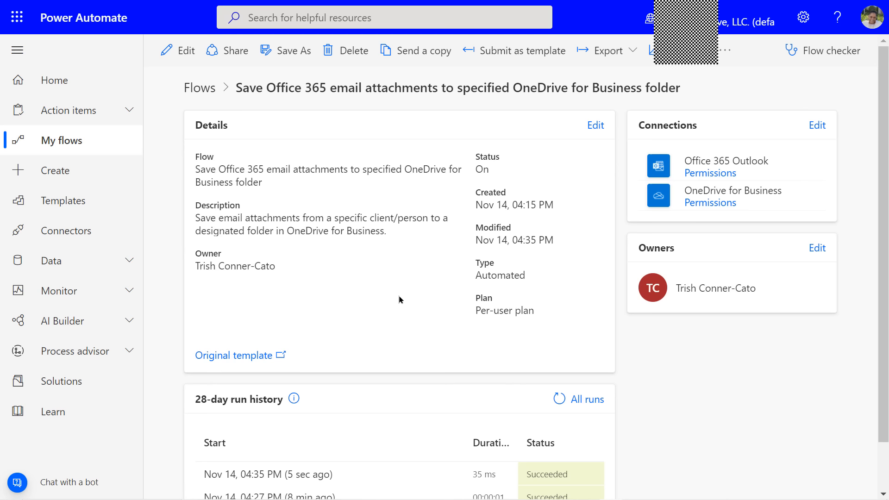
Turn off the email attachments flow and review the warnings in its Flow checker
left_click(728, 60)
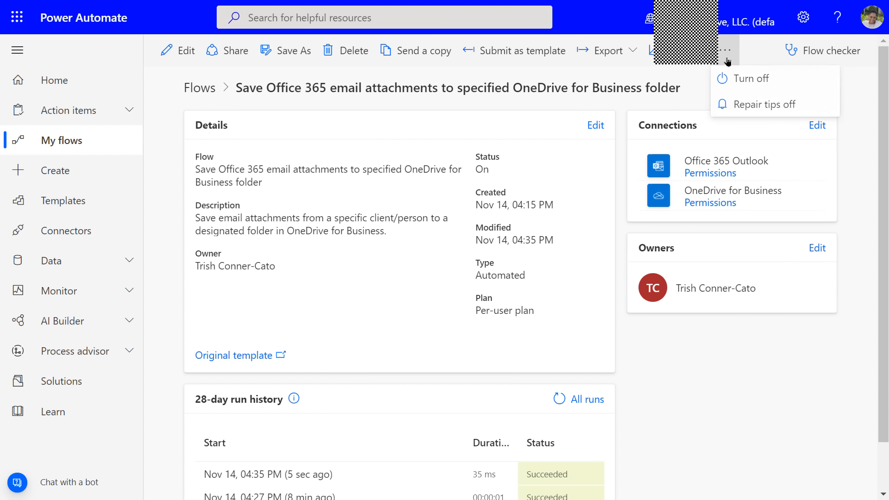
left_click(743, 81)
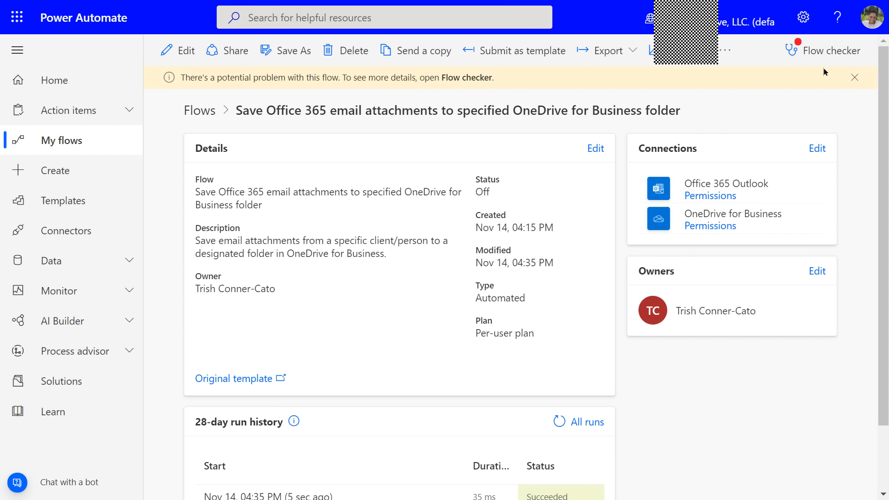
left_click(832, 54)
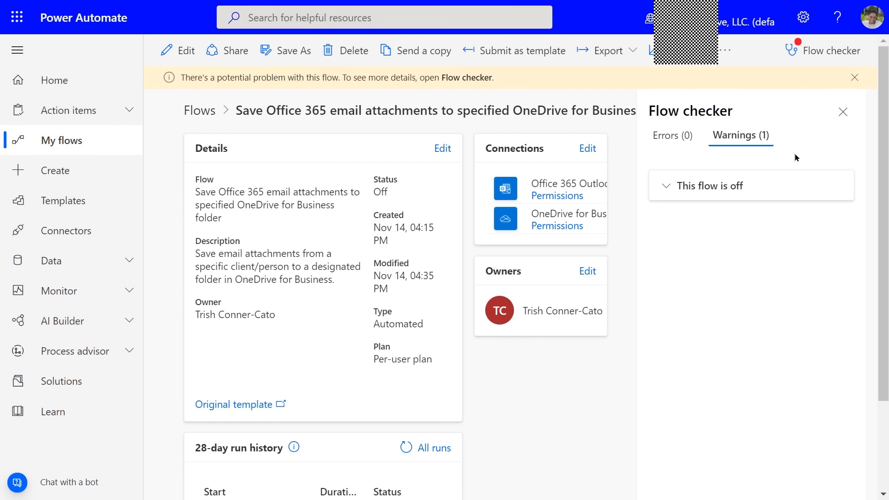
left_click(843, 114)
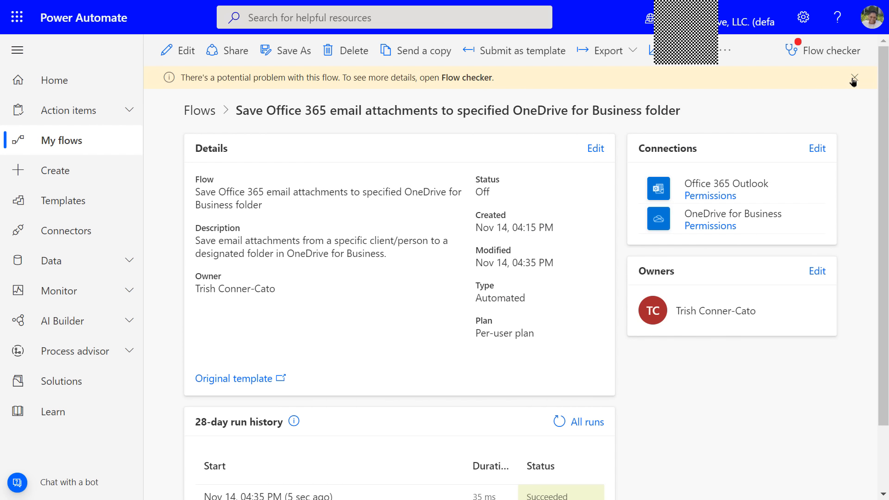
Dismiss the flow checker notification bar and look over the additional commands available for the turned-off flow
left_click(854, 79)
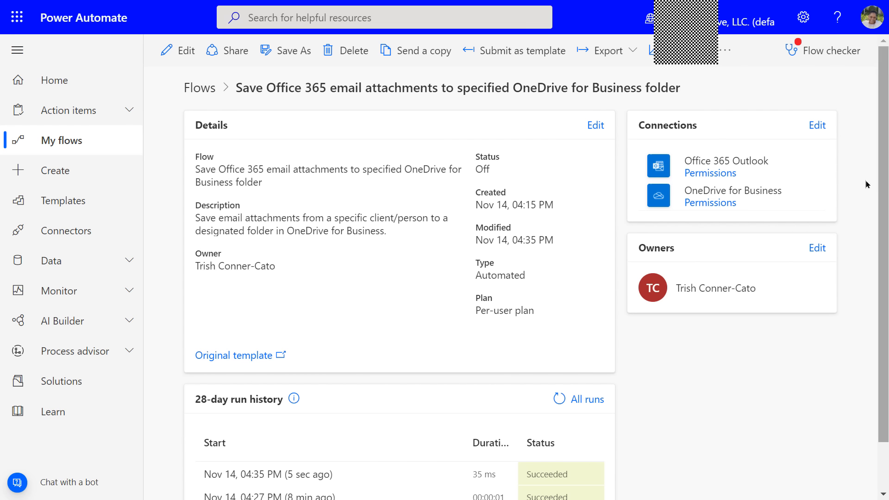
left_click(726, 52)
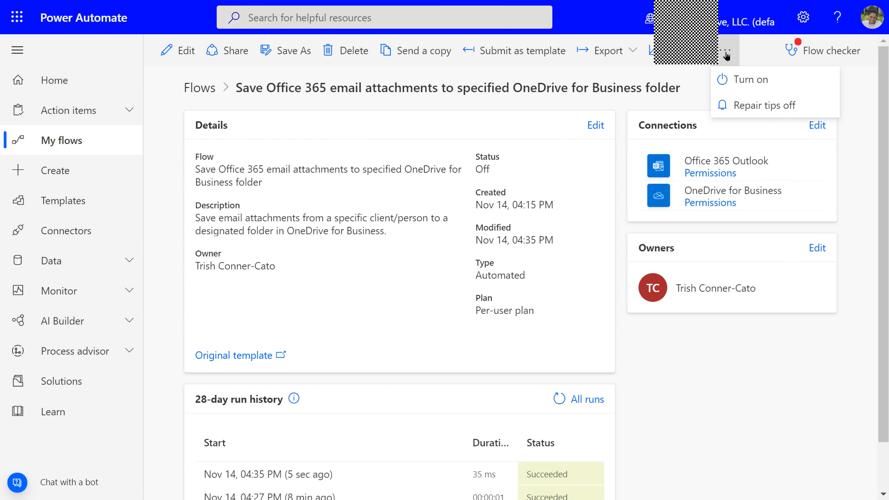
left_click(727, 55)
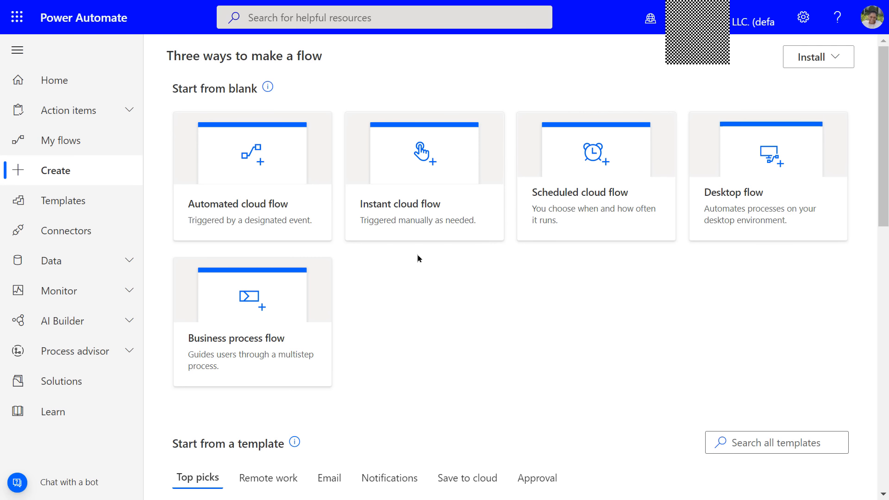
Start building an automated cloud flow and name it "SP Notification"
left_click(263, 211)
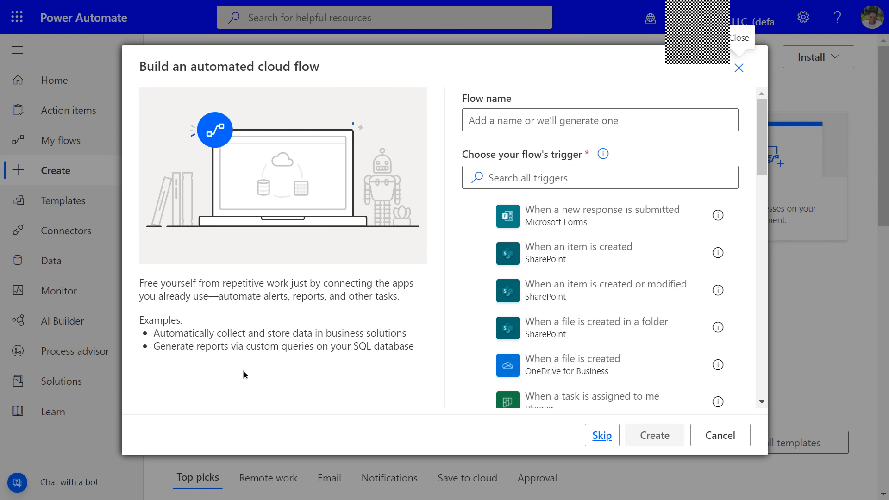
left_click(480, 121)
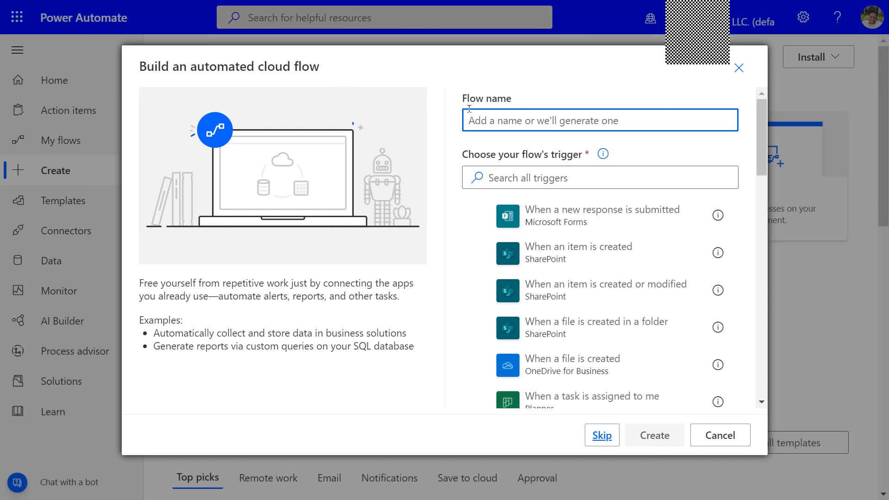
type("SP")
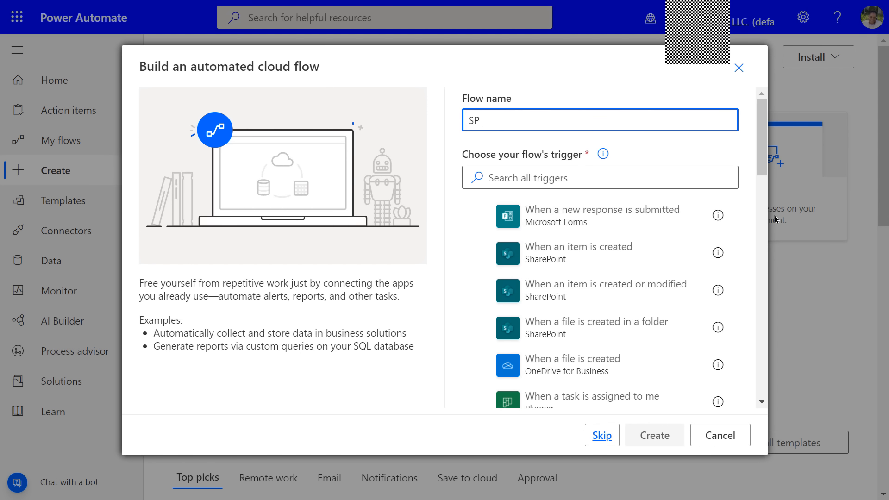
type(" Notification")
mouse_move(708, 248)
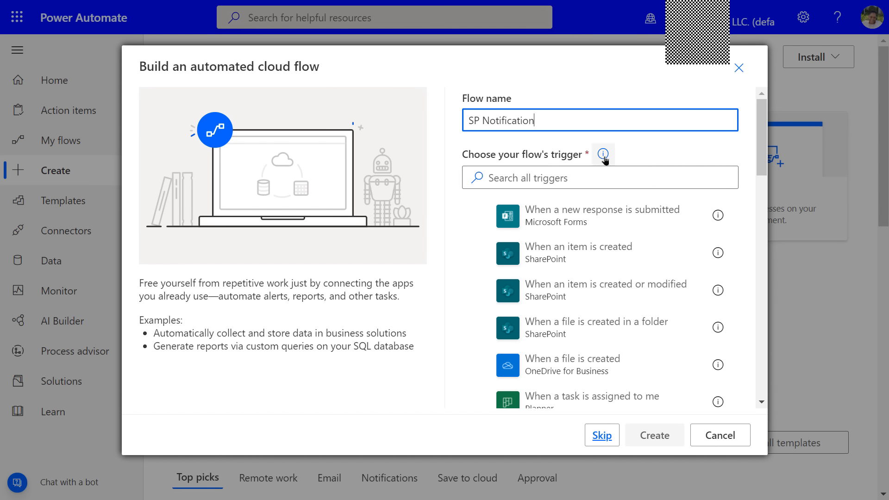
Search the triggers for "sharepoint" and create the flow with the SharePoint trigger "When an item or a file is modified"
mouse_move(604, 157)
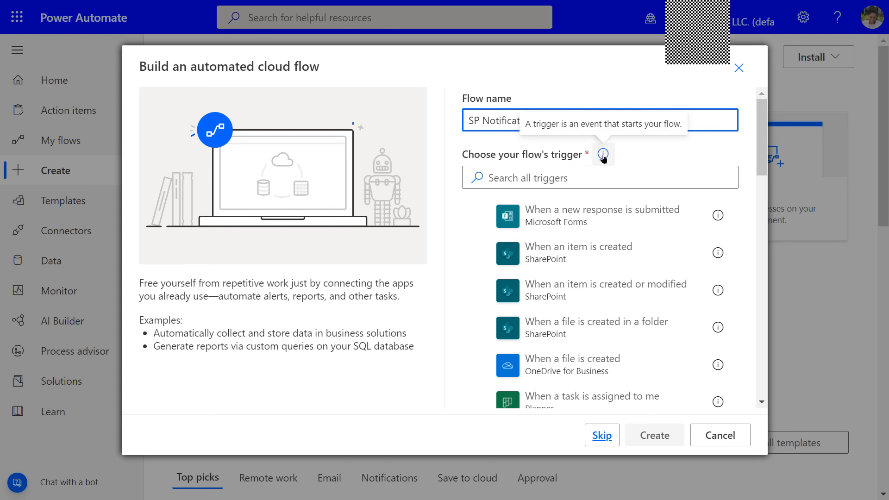
scroll(523, 268, "down", 4)
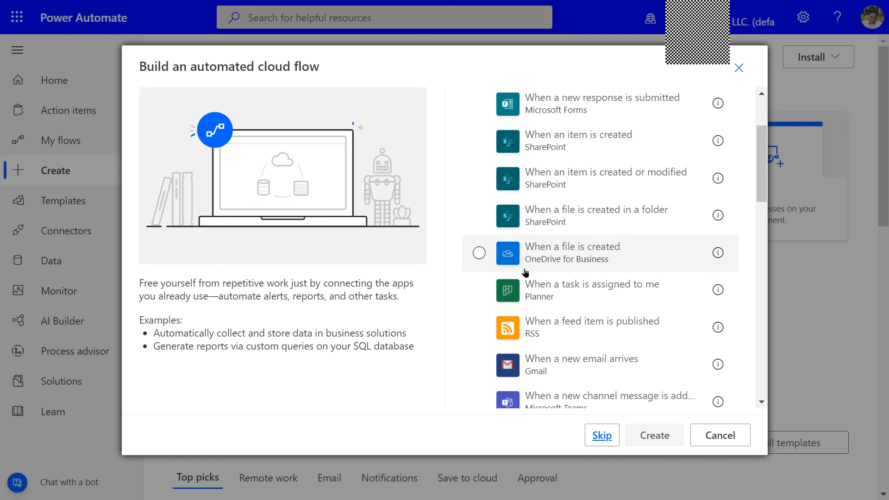
scroll(521, 277, "up", 2)
scroll(521, 277, "up", 3)
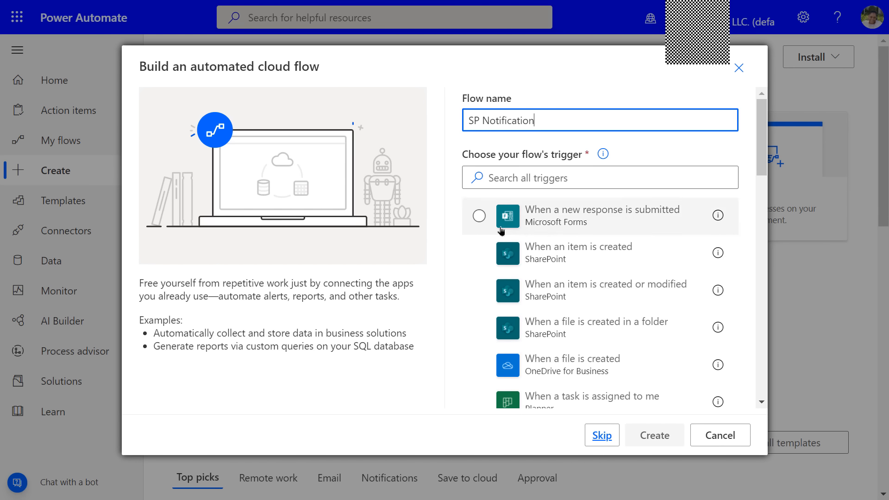
left_click(504, 177)
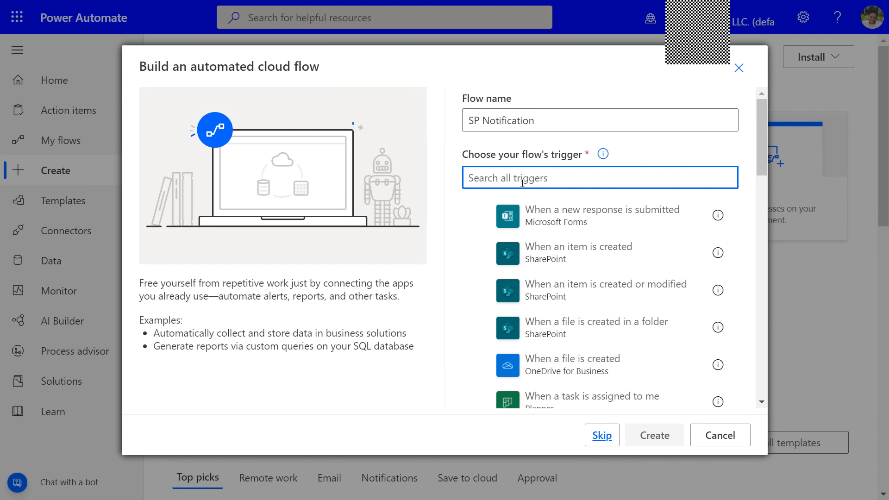
type("sh")
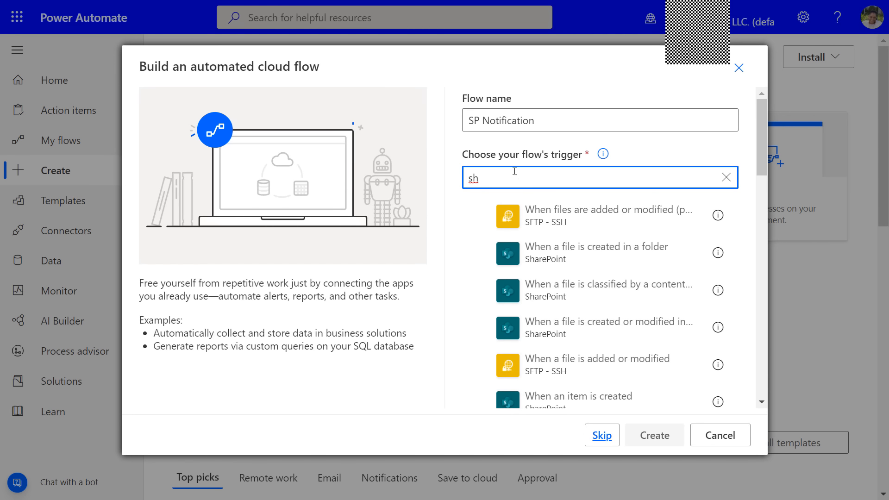
type("arepoi")
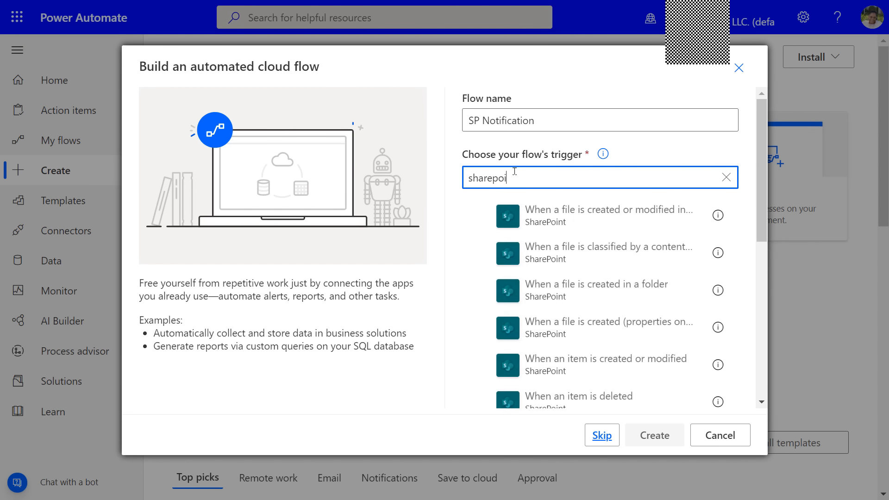
type("nt")
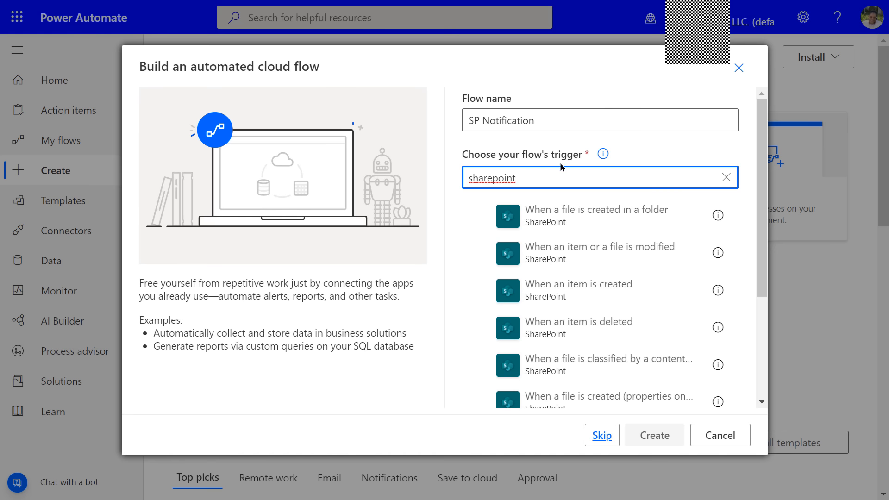
scroll(540, 221, "down", 3)
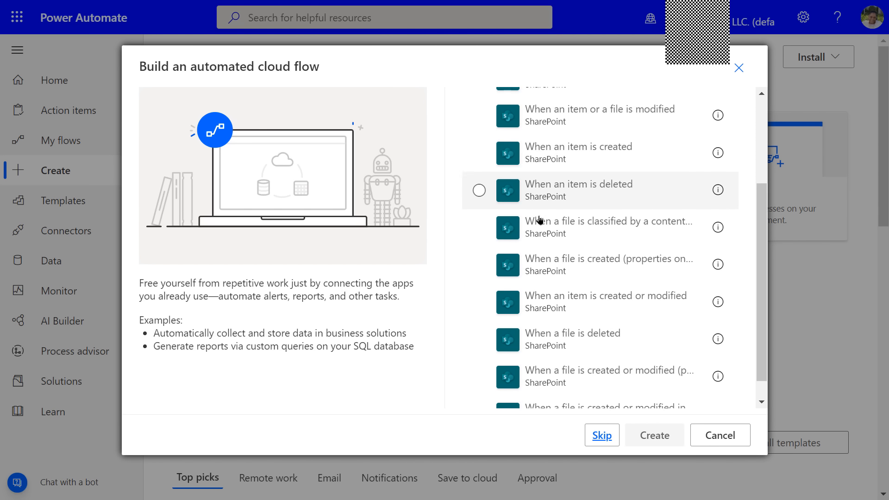
scroll(540, 221, "up", 4)
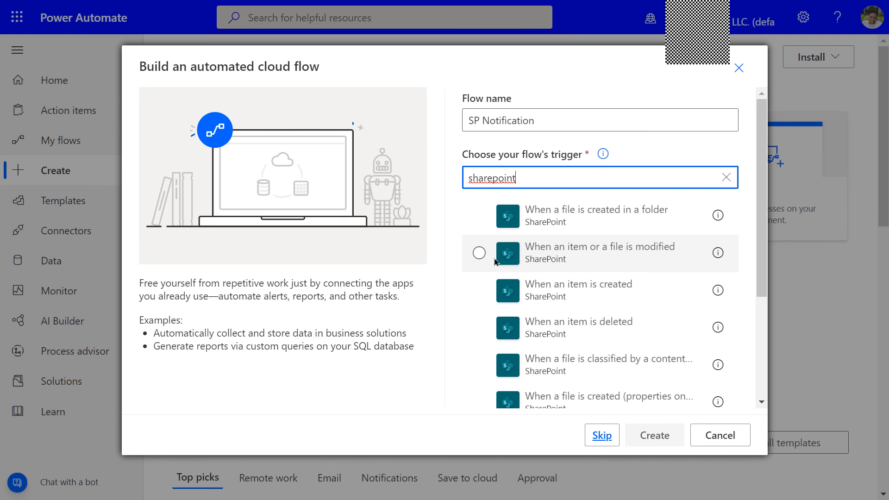
left_click(480, 254)
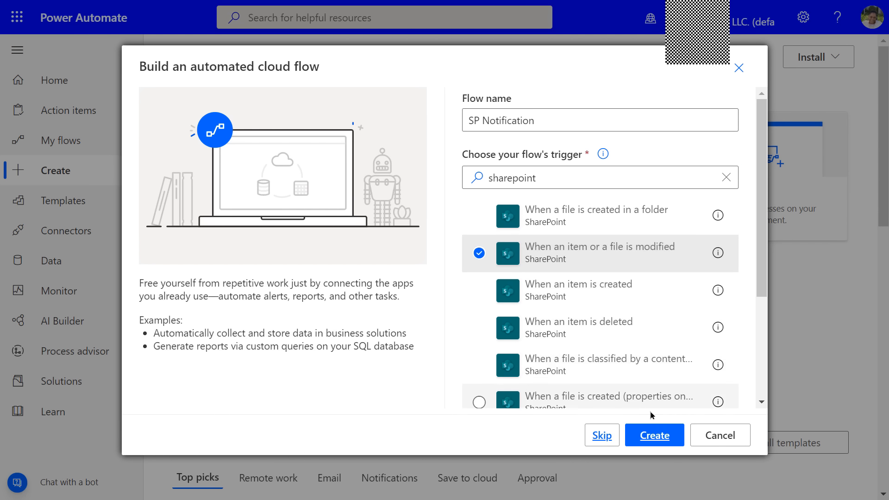
left_click(655, 435)
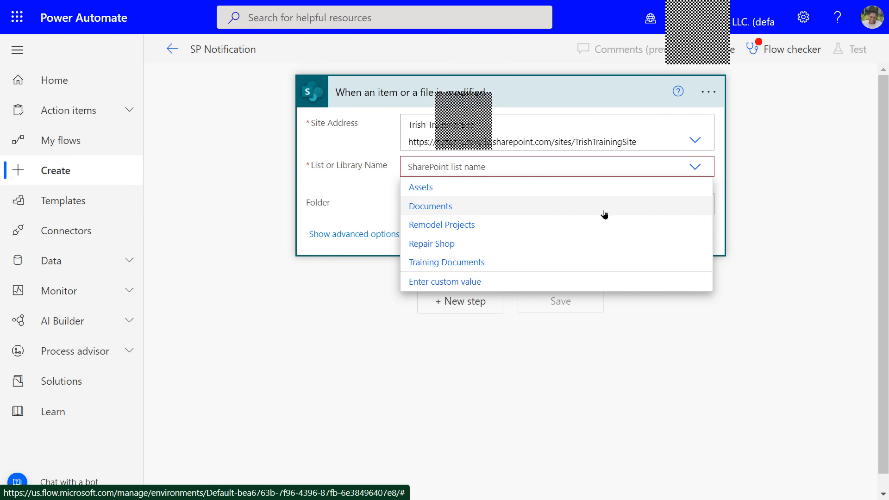
Set the trigger's list or library to Training Documents and check its advanced options
left_click(461, 265)
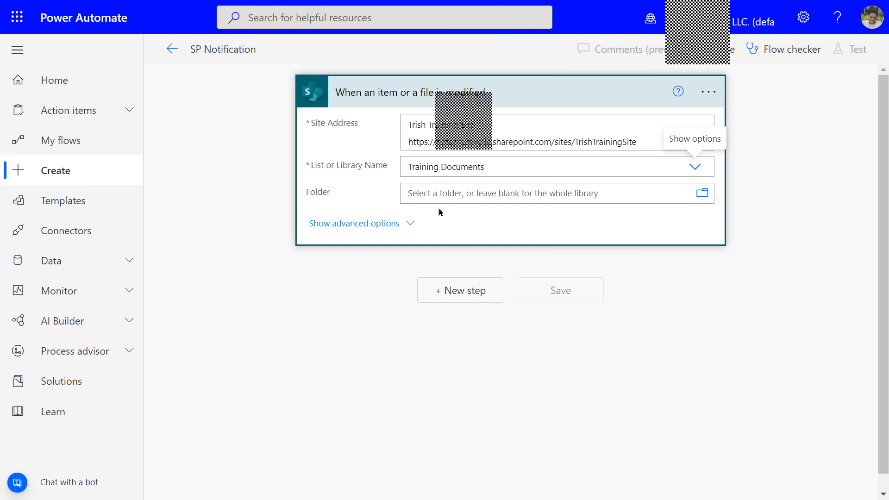
left_click(406, 224)
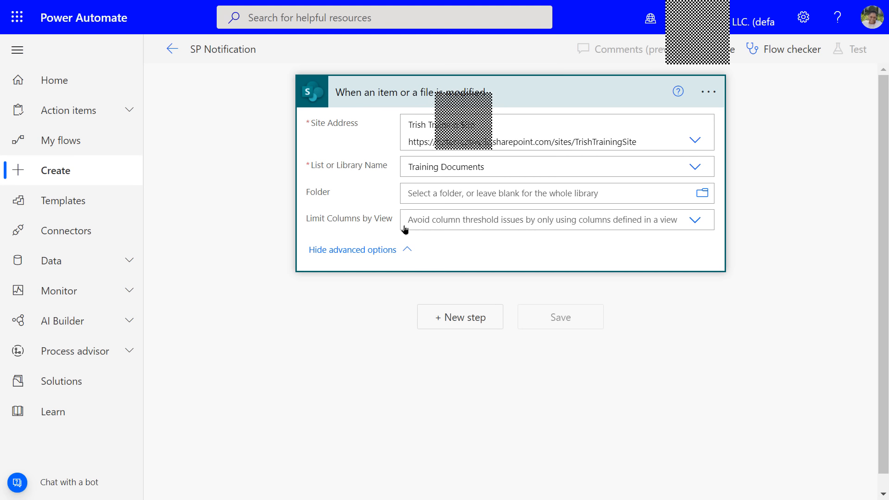
left_click(370, 253)
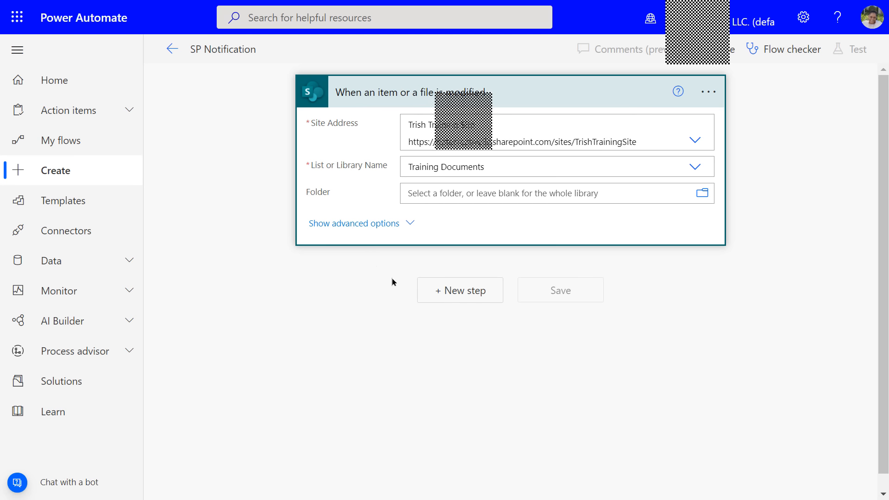
Add a new step after the trigger, searching for "notification" and choosing the Notifications action "Send me a mobile notification"
left_click(443, 296)
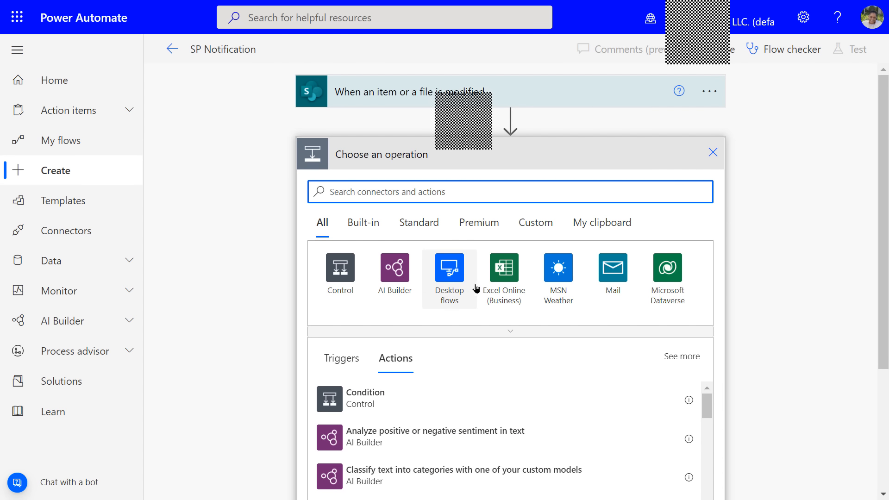
left_click(452, 119)
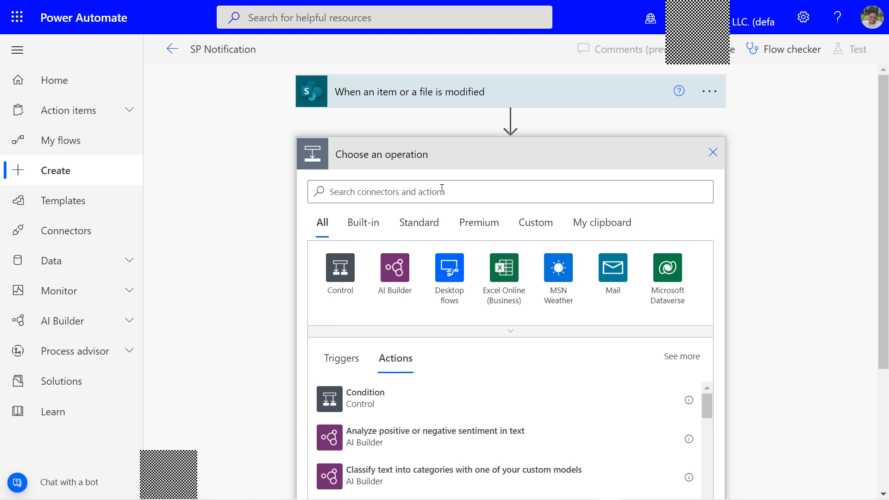
left_click(327, 192)
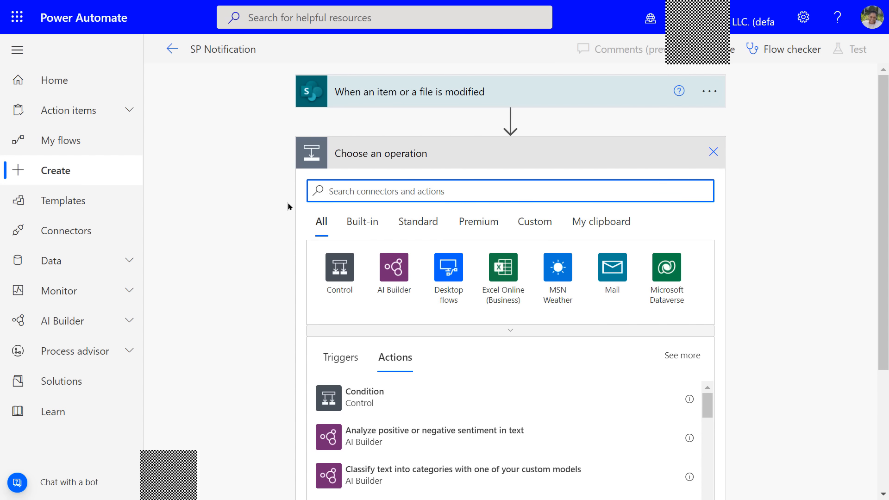
type("notif")
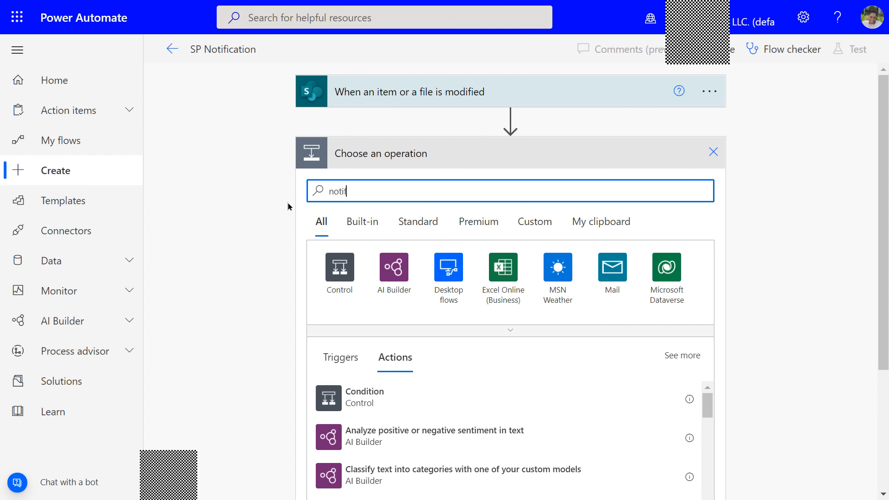
type("ication")
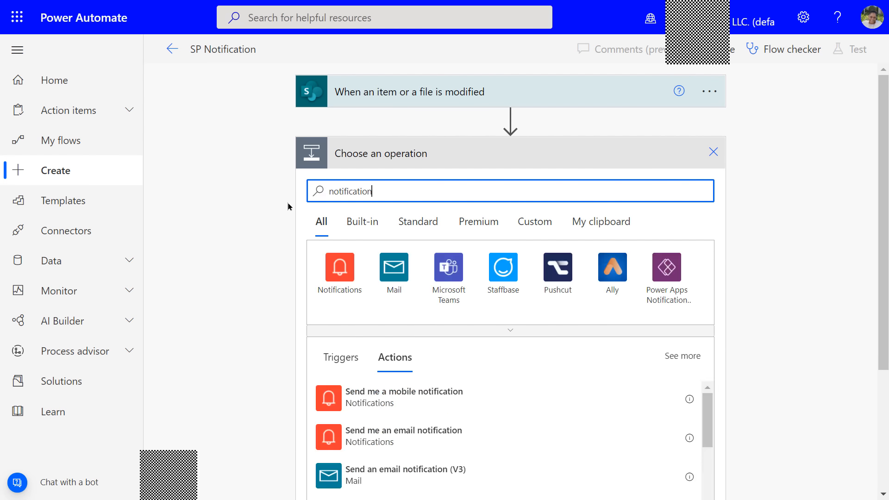
left_click(343, 276)
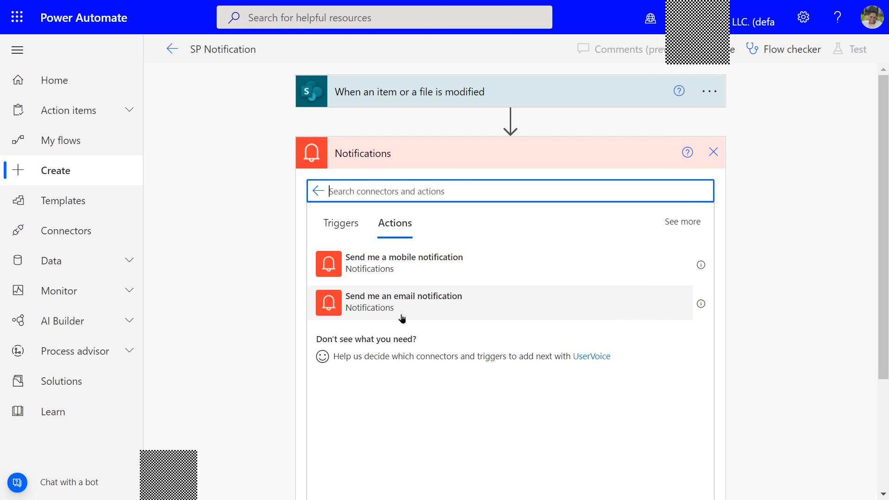
left_click(386, 267)
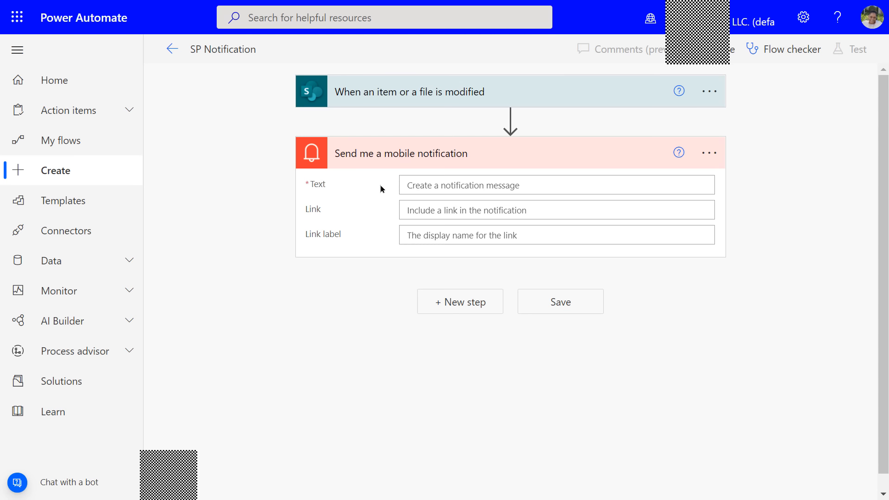
Set the mobile notification's text to the trigger's Name value followed by "has been modified!"
left_click(448, 185)
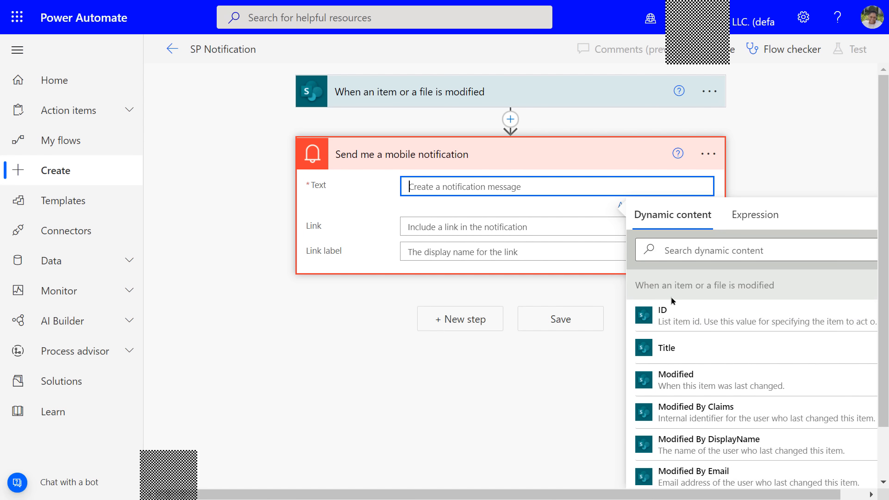
scroll(687, 351, "down", 3)
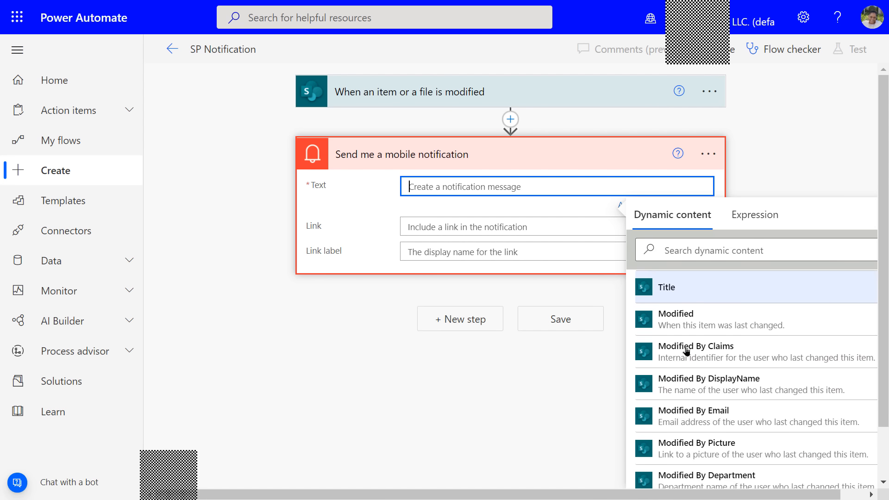
scroll(687, 351, "down", 4)
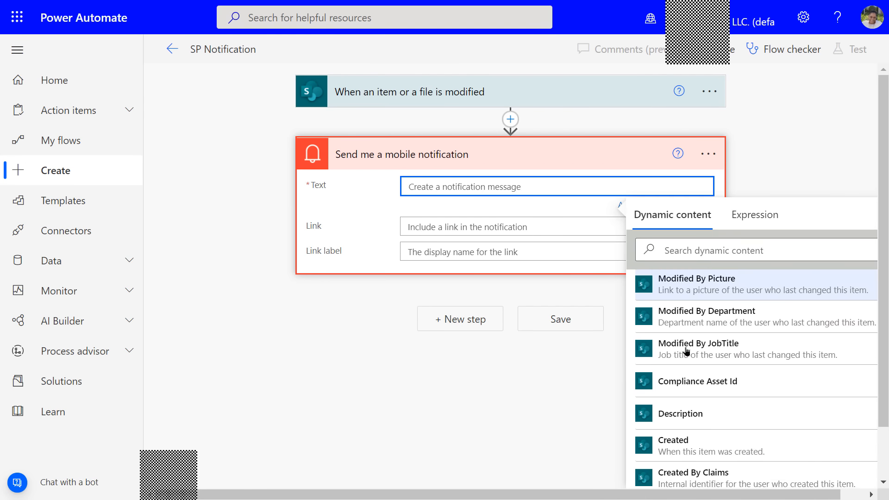
scroll(687, 352, "down", 7)
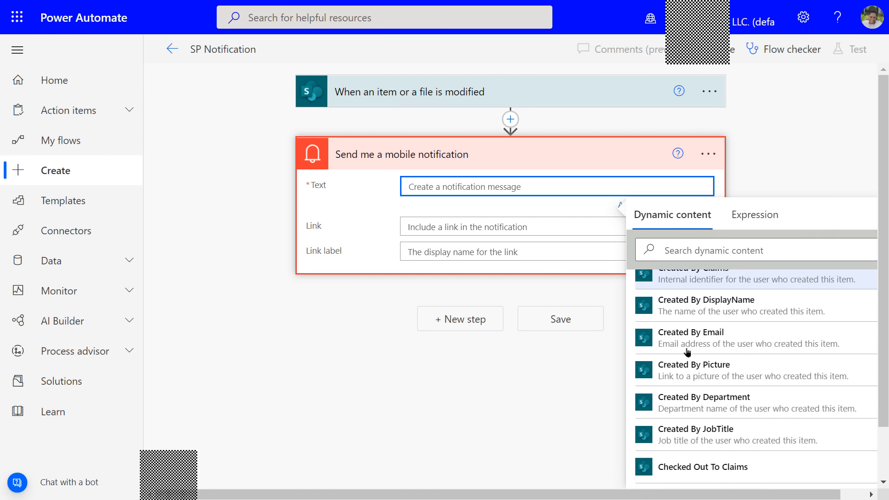
scroll(687, 352, "down", 5)
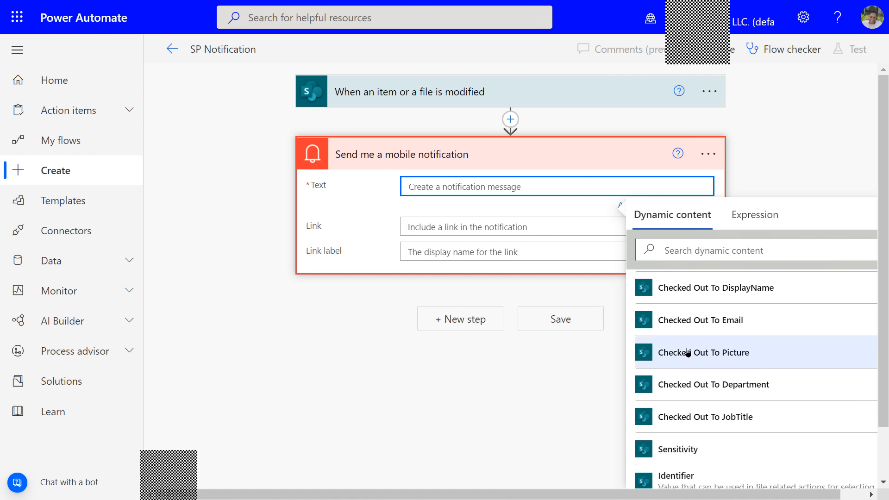
scroll(687, 352, "down", 4)
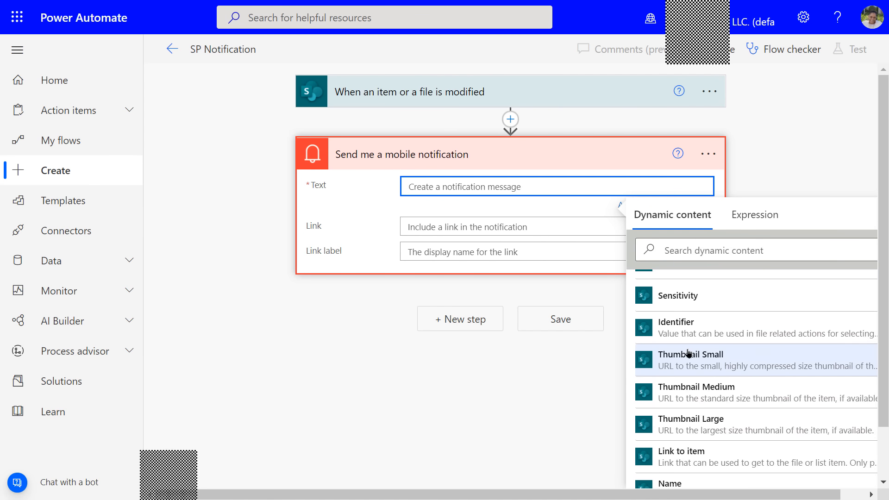
scroll(688, 353, "down", 1)
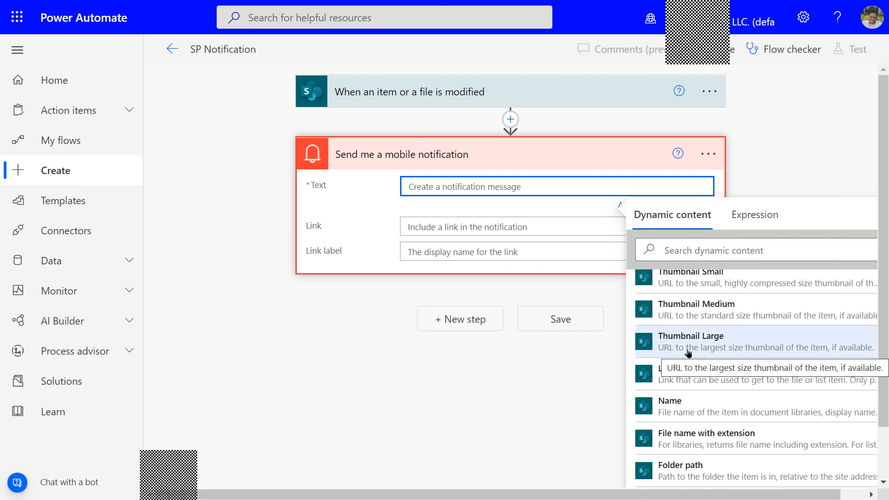
scroll(689, 353, "down", 1)
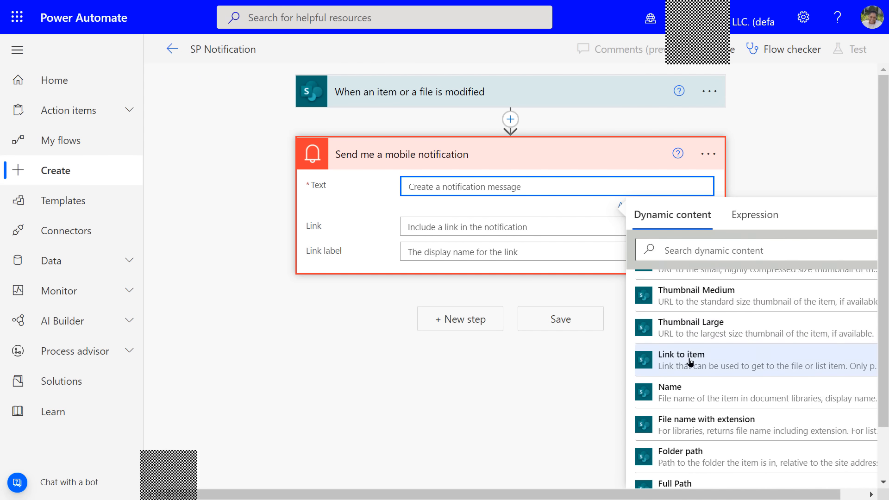
scroll(676, 364, "down", 1)
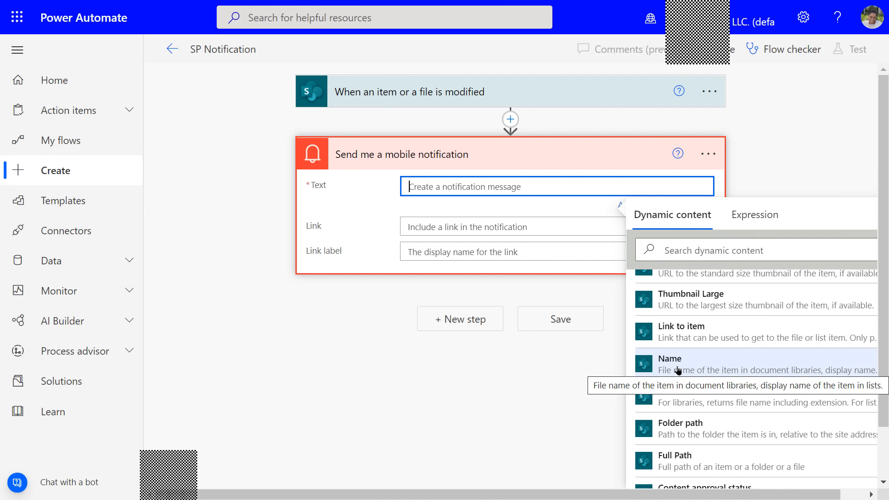
left_click(678, 369)
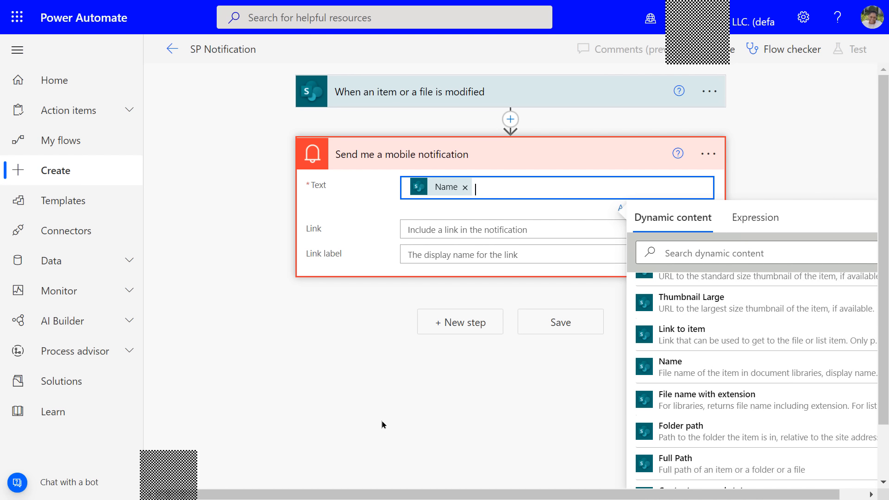
type("has been modified!")
Set the notification's link to the trigger's dynamic value "Link to item"
left_click(490, 225)
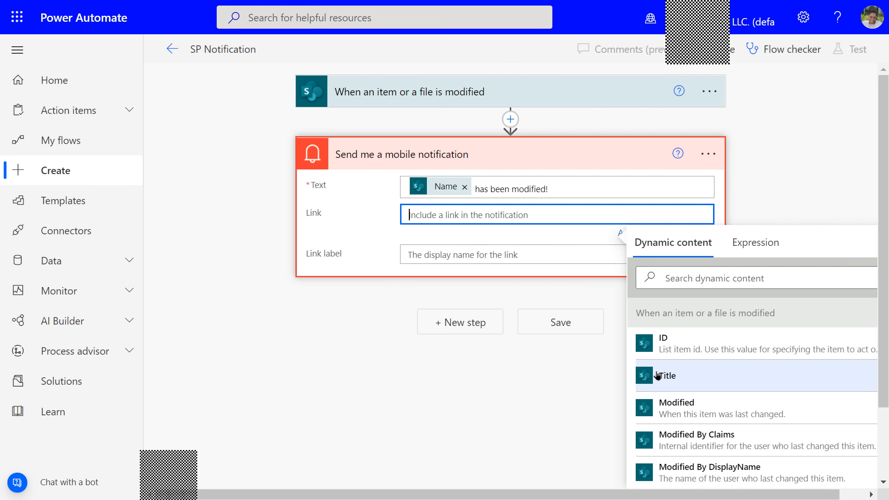
scroll(658, 375, "down", 5)
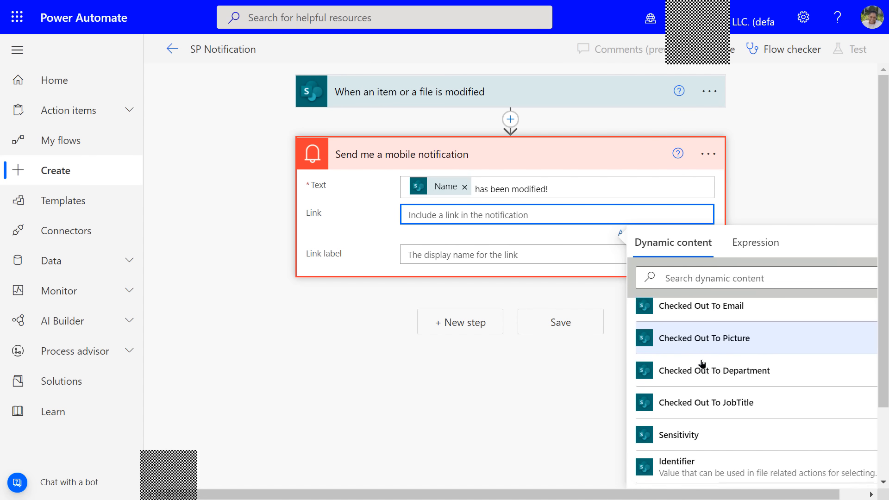
scroll(702, 364, "down", 4)
scroll(702, 364, "down", 3)
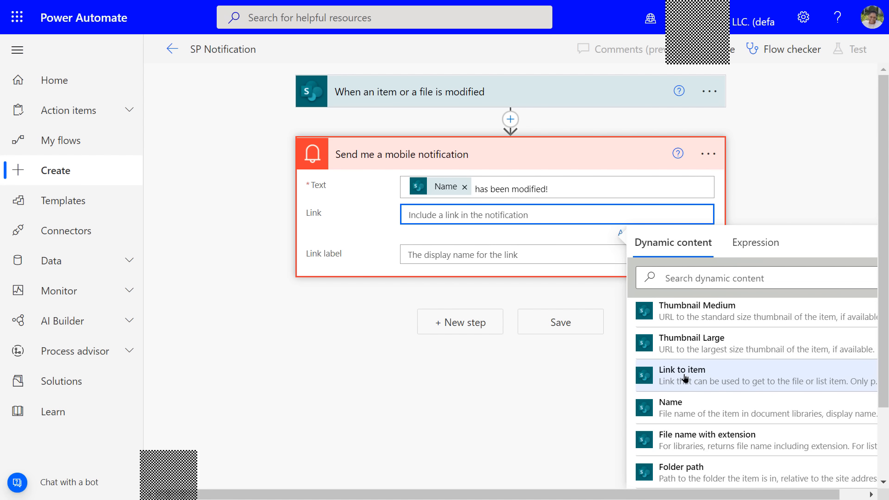
left_click(685, 379)
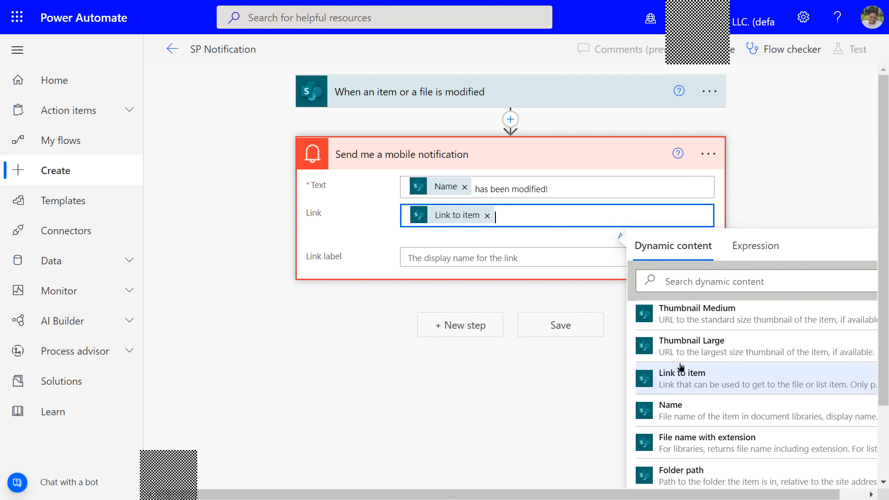
Set the notification's link label to the trigger's dynamic Name value
left_click(487, 257)
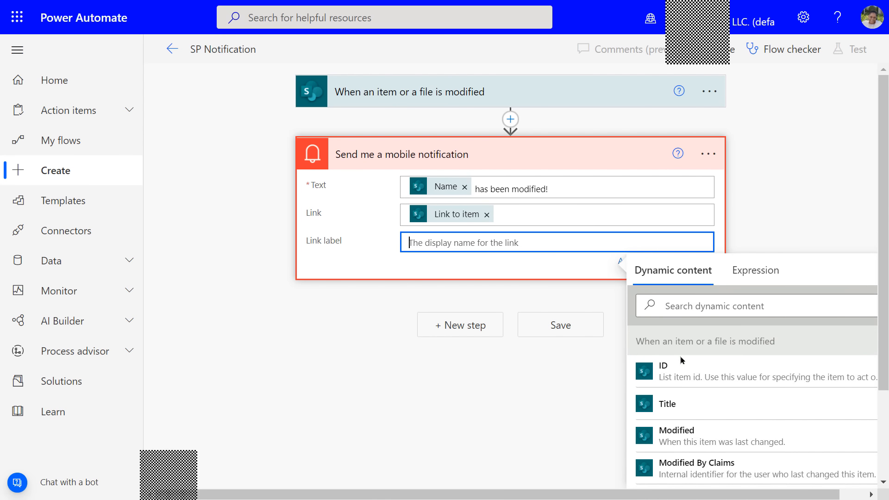
scroll(707, 395, "down", 3)
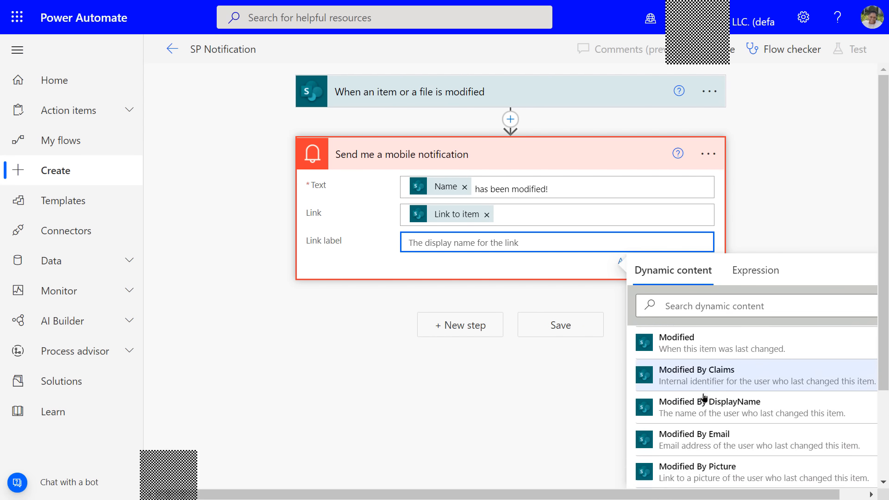
scroll(704, 398, "down", 6)
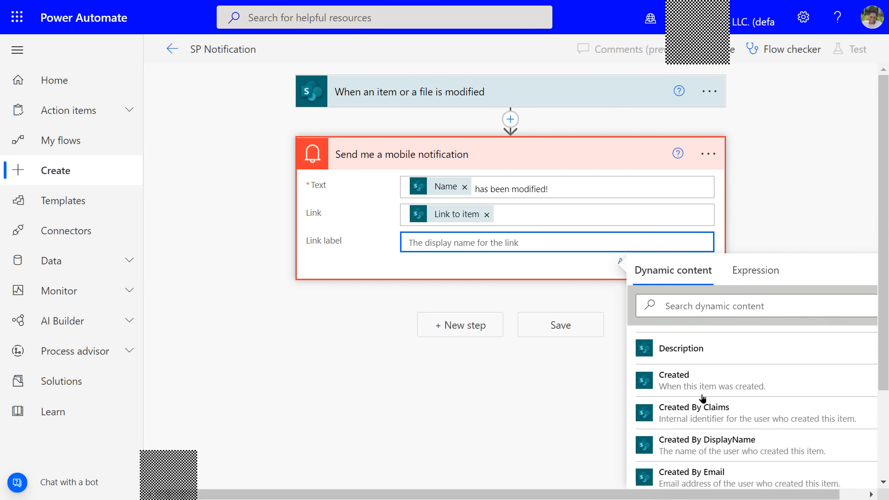
scroll(702, 401, "down", 6)
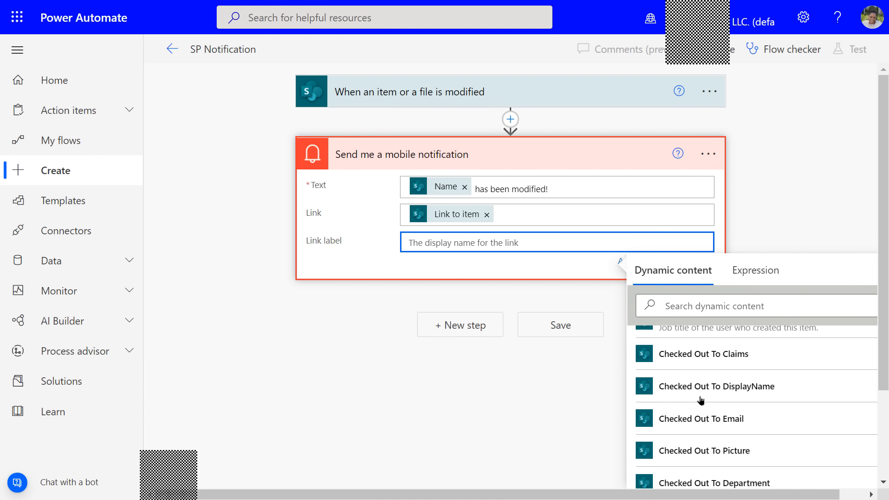
scroll(702, 401, "down", 5)
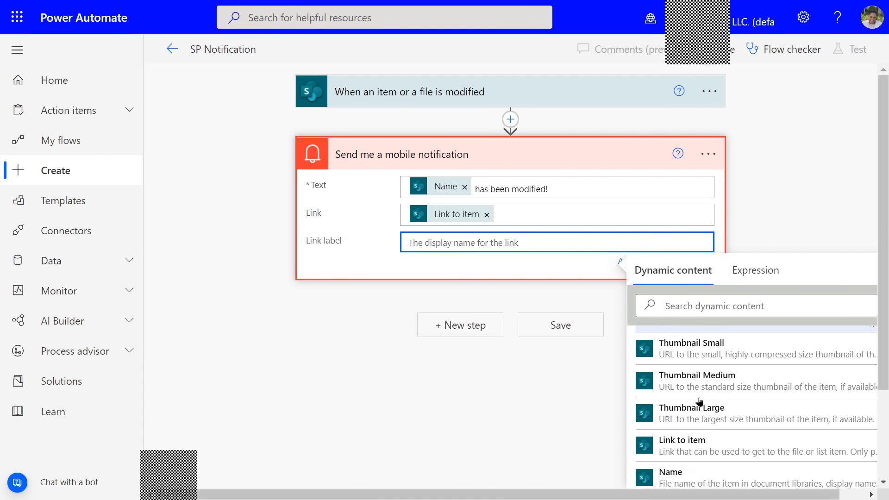
scroll(700, 402, "down", 1)
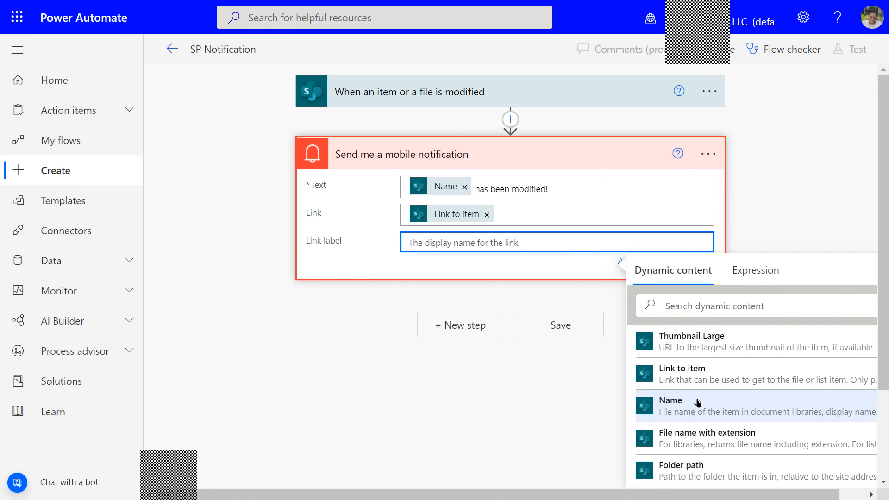
left_click(698, 403)
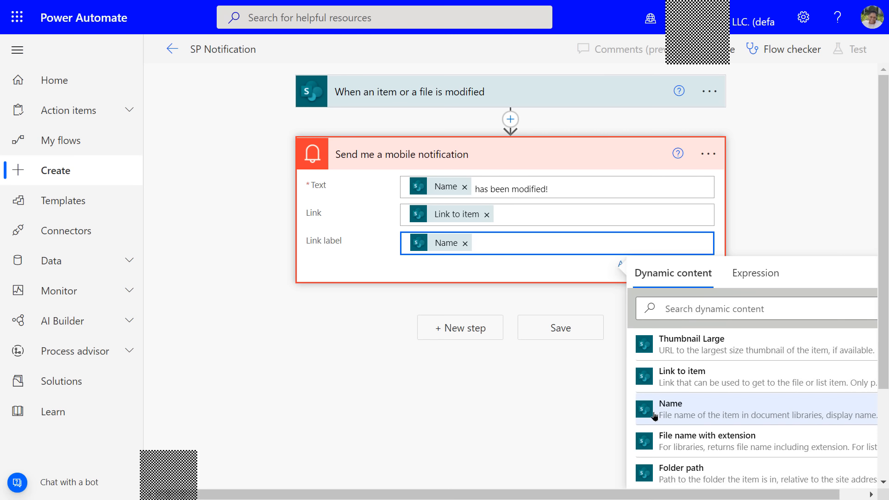
left_click(360, 317)
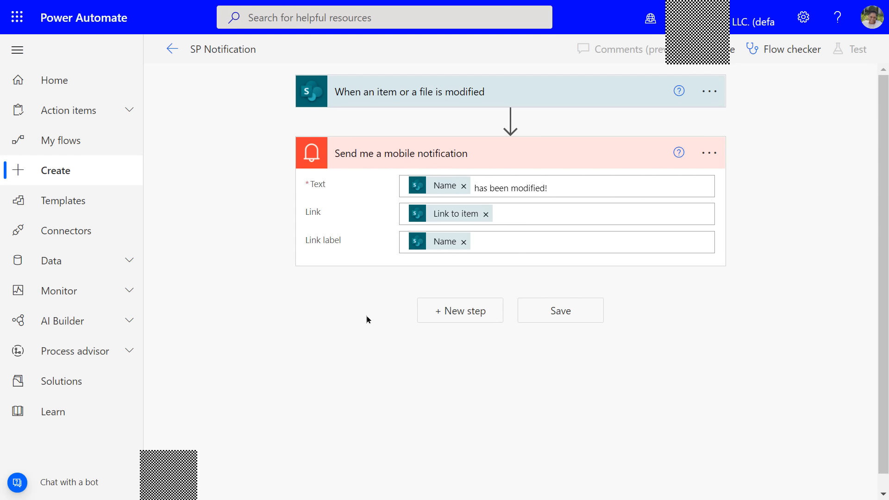
Save the SP Notification flow and dismiss the save message
mouse_move(441, 204)
left_click(553, 312)
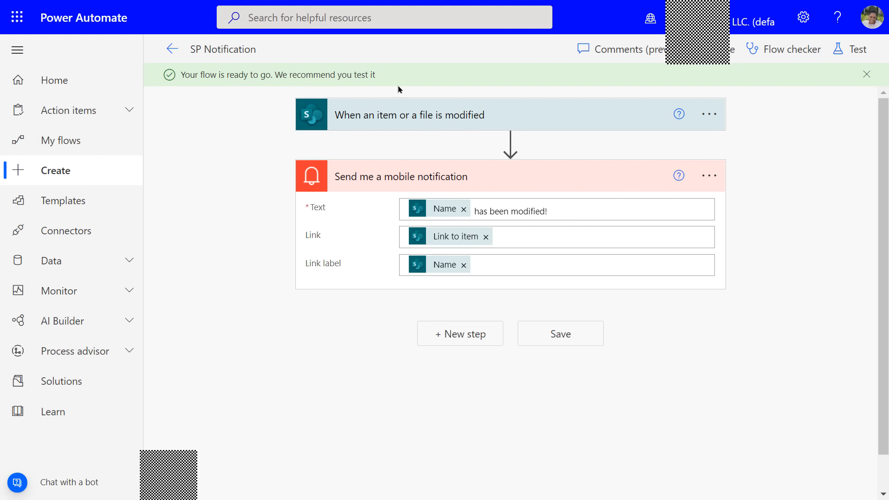
left_click(867, 75)
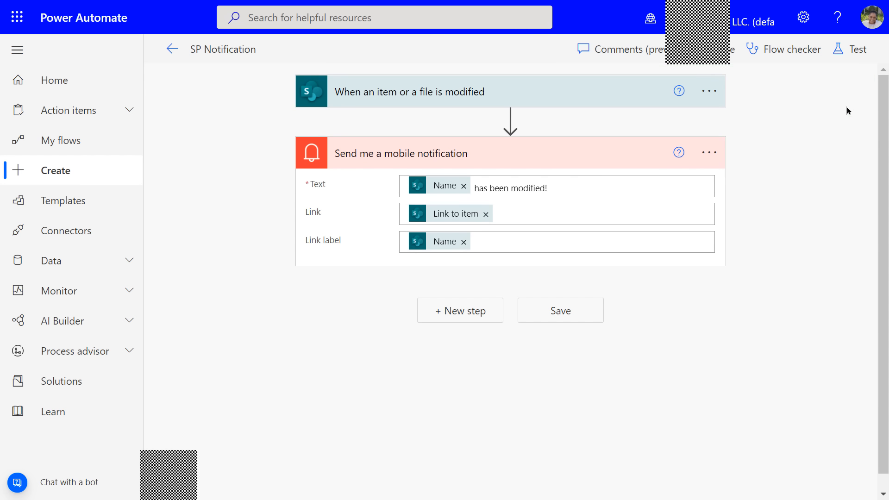
Run a manual test of the SP Notification flow and dismiss the run result message
left_click(857, 52)
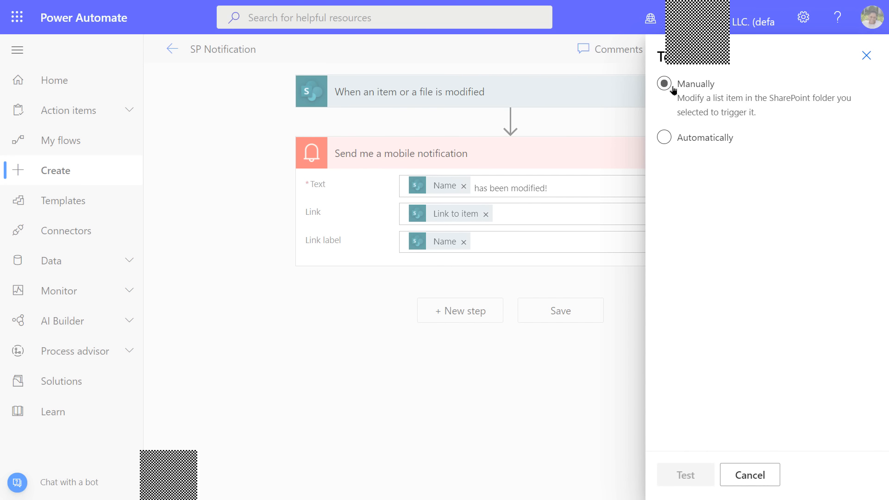
left_click(665, 85)
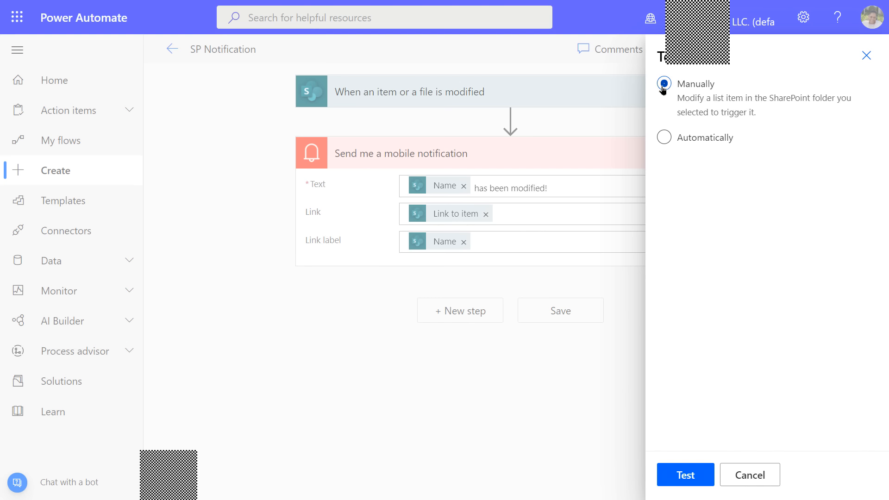
left_click(686, 476)
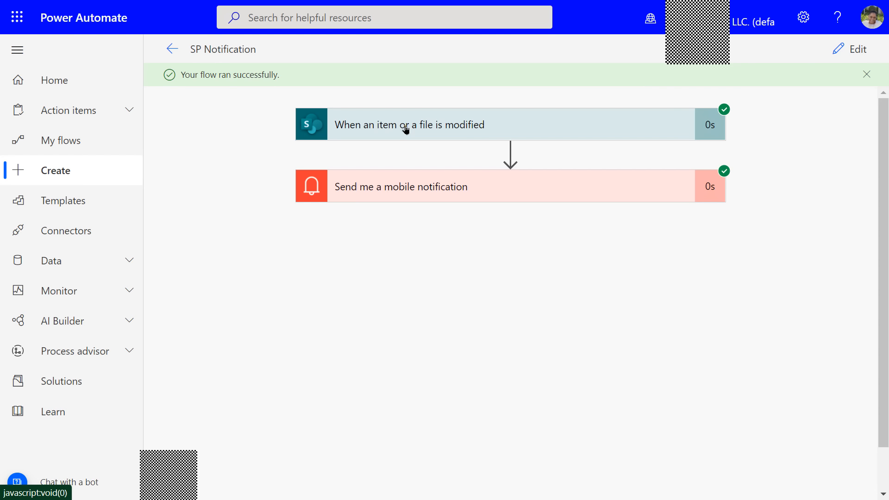
left_click(867, 76)
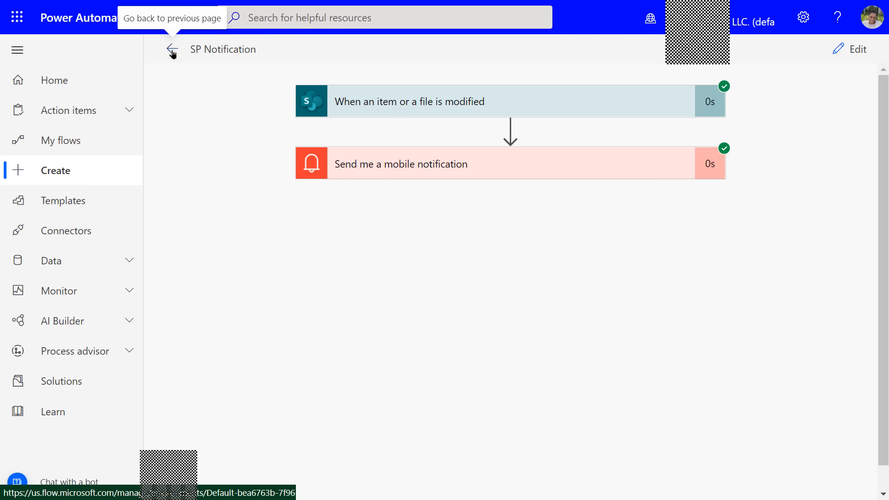
Go back to the SP Notification flow's details page and acknowledge the "Your flow is ready to go" message
left_click(173, 51)
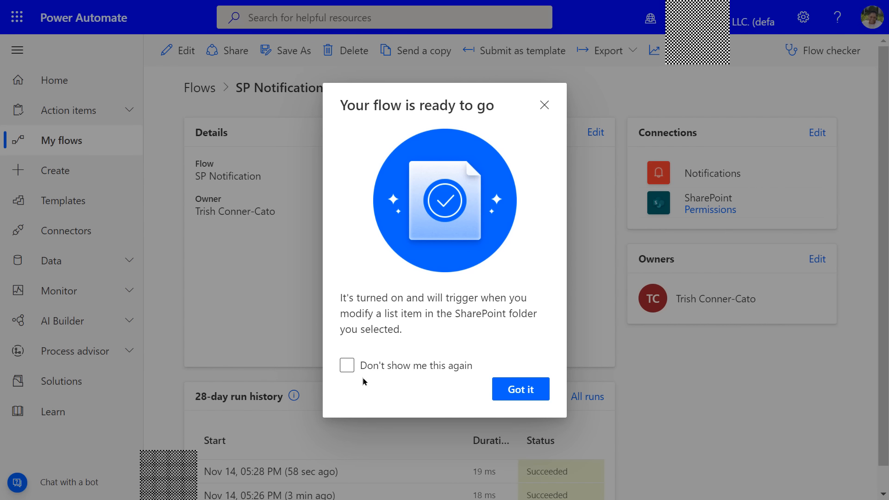
left_click(347, 367)
left_click(347, 366)
left_click(514, 390)
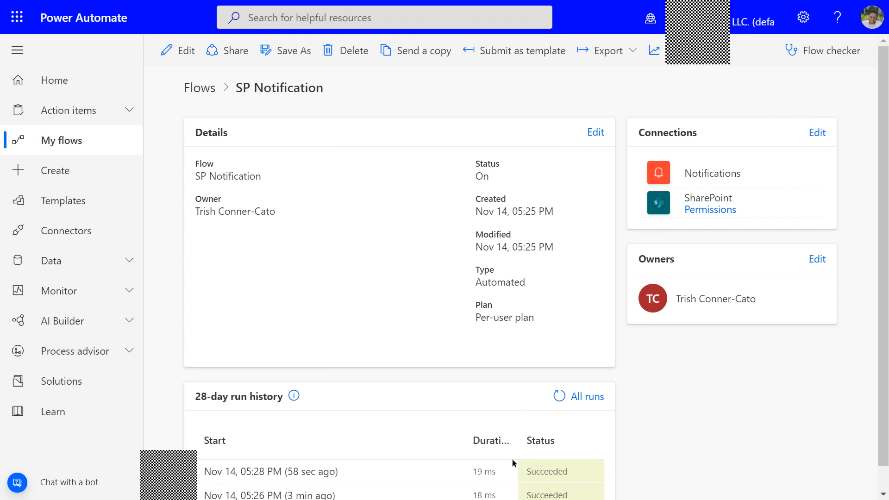